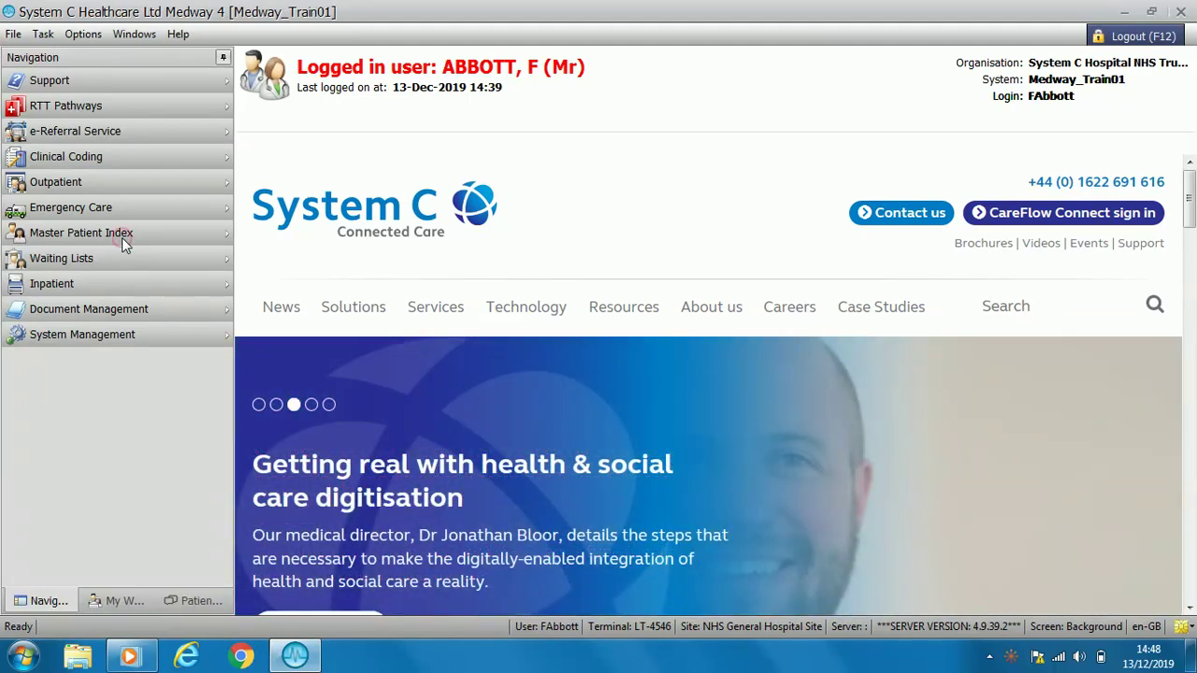
# Step: Move Master Patient Index above Outpatient and Outpatient below Waiting Lists, then auto-hide the navigation panel
pyautogui.moveTo(122, 238); pyautogui.dragTo(121, 178)
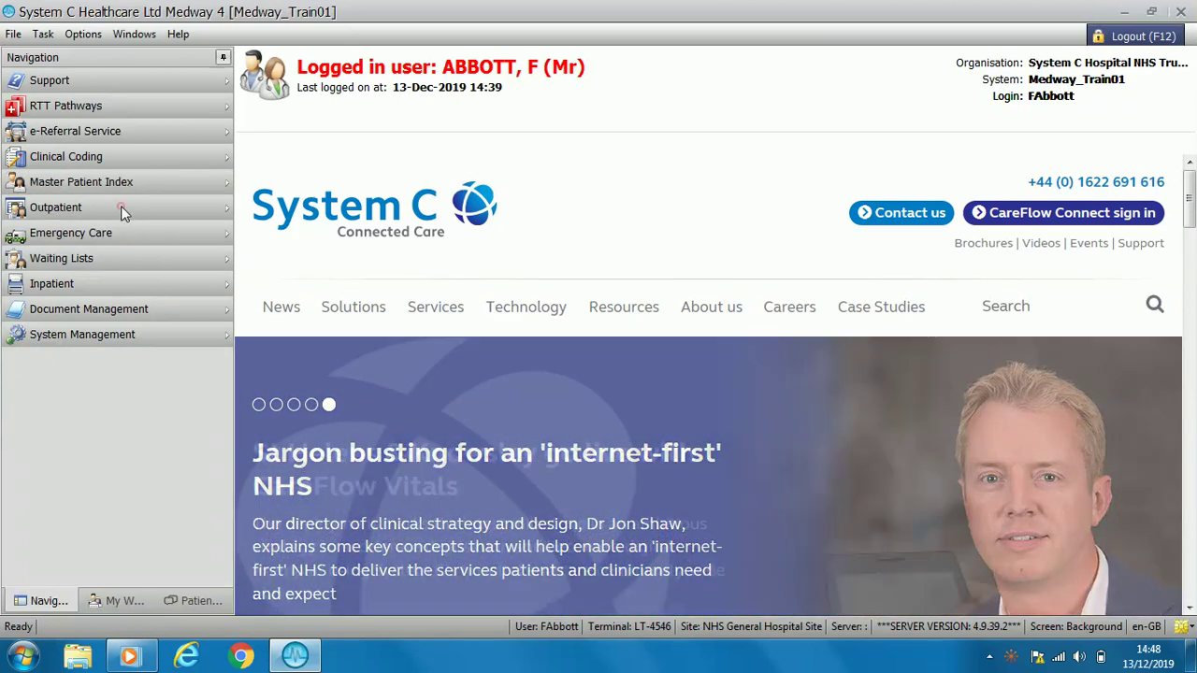
pyautogui.moveTo(121, 206); pyautogui.dragTo(121, 260)
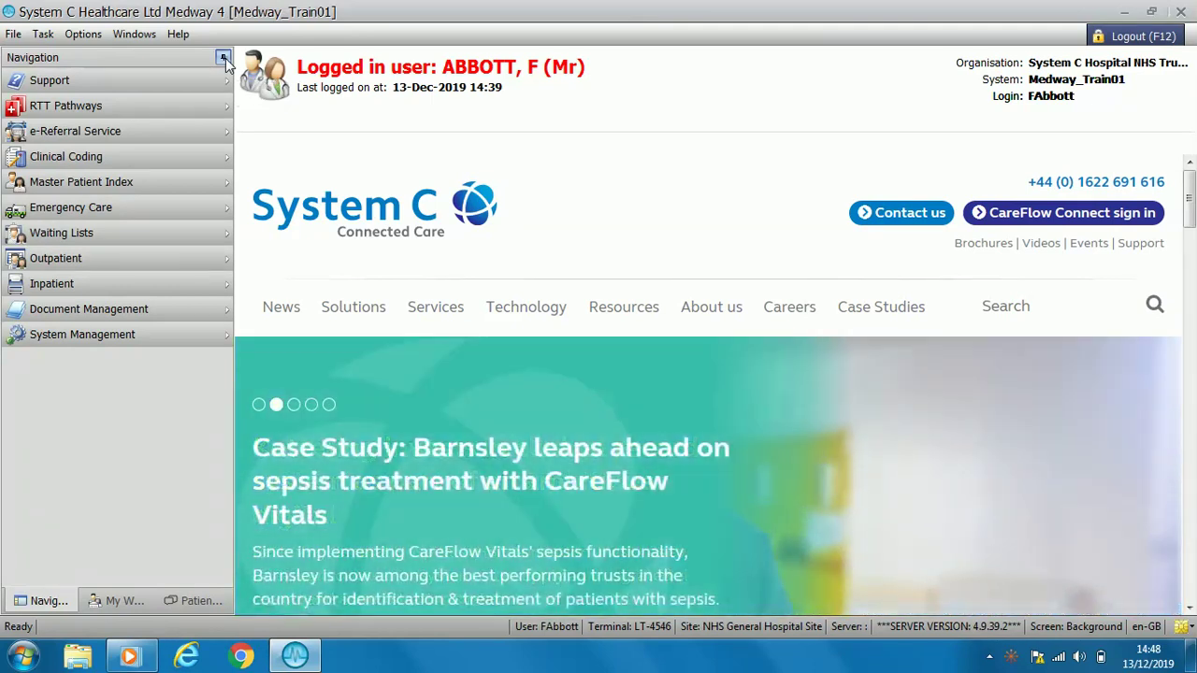
pyautogui.click(225, 58)
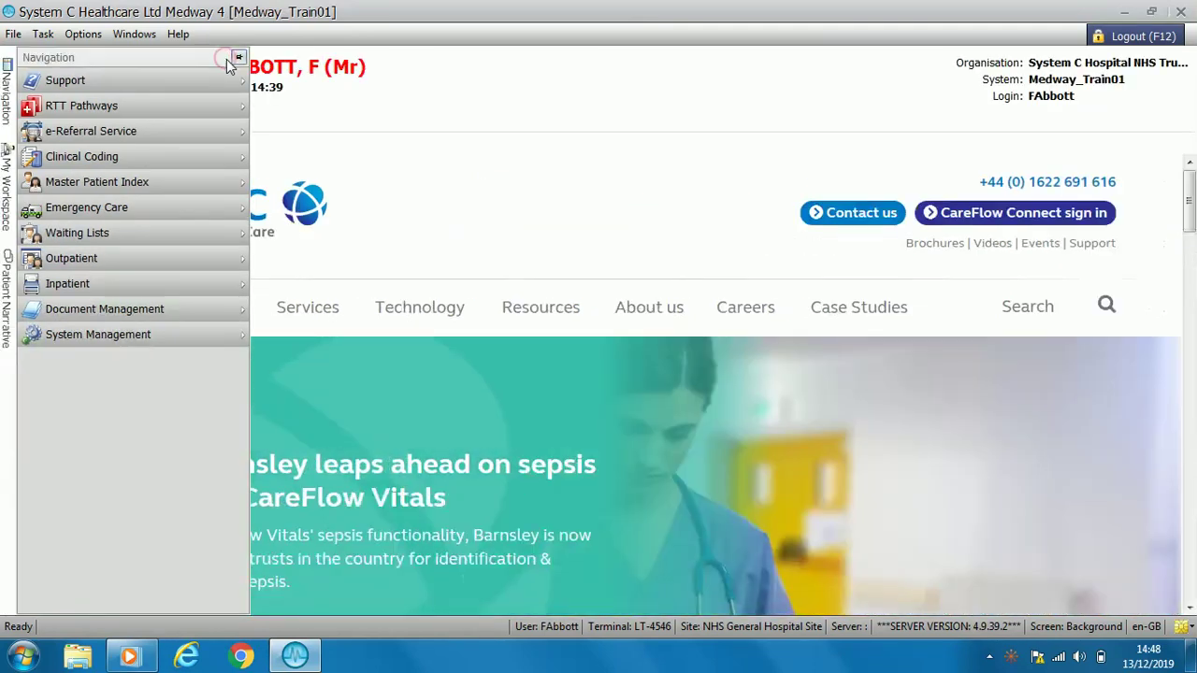
pyautogui.moveTo(5, 107)
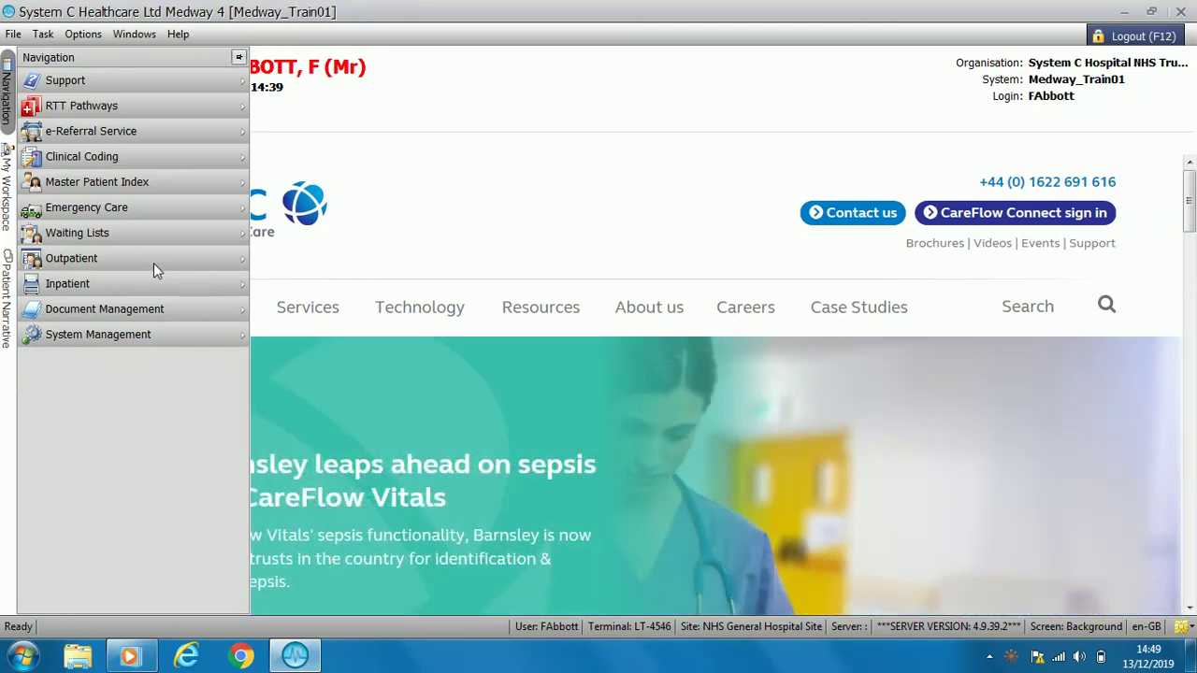
# Step: Show My Workspace and bring up the My Views context menu for patient views
pyautogui.click(5, 199)
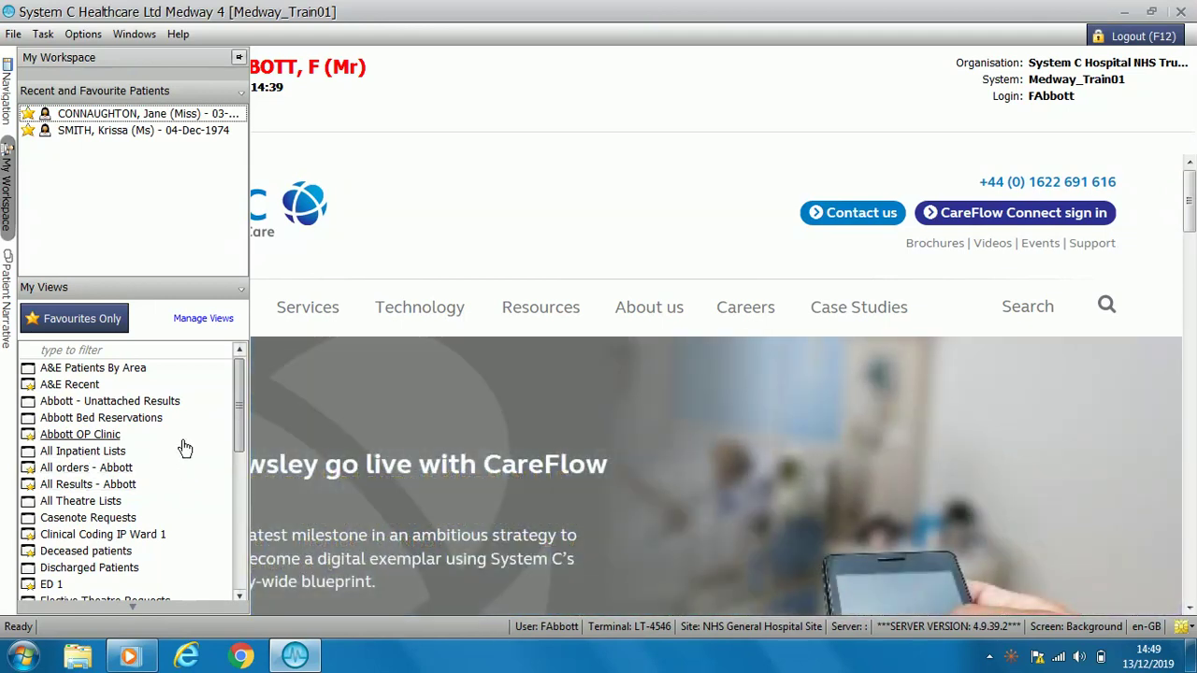
pyautogui.rightClick(184, 447)
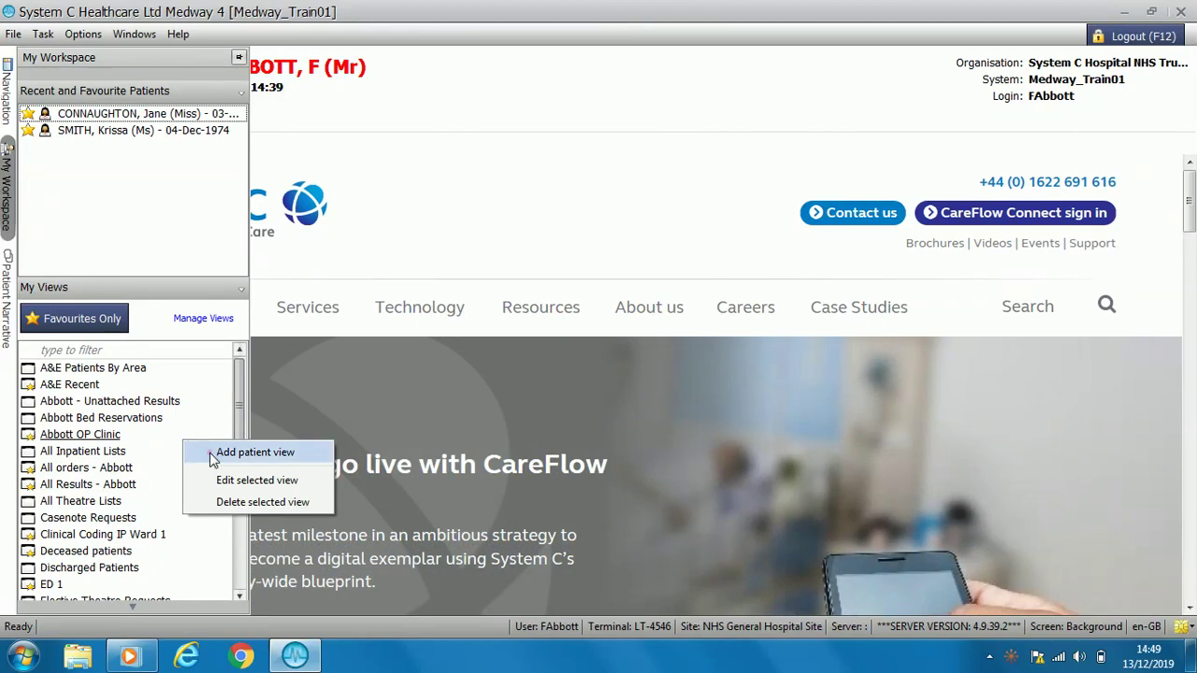
# Step: Add a new patient view of type Outpatient Referrals
pyautogui.click(209, 453)
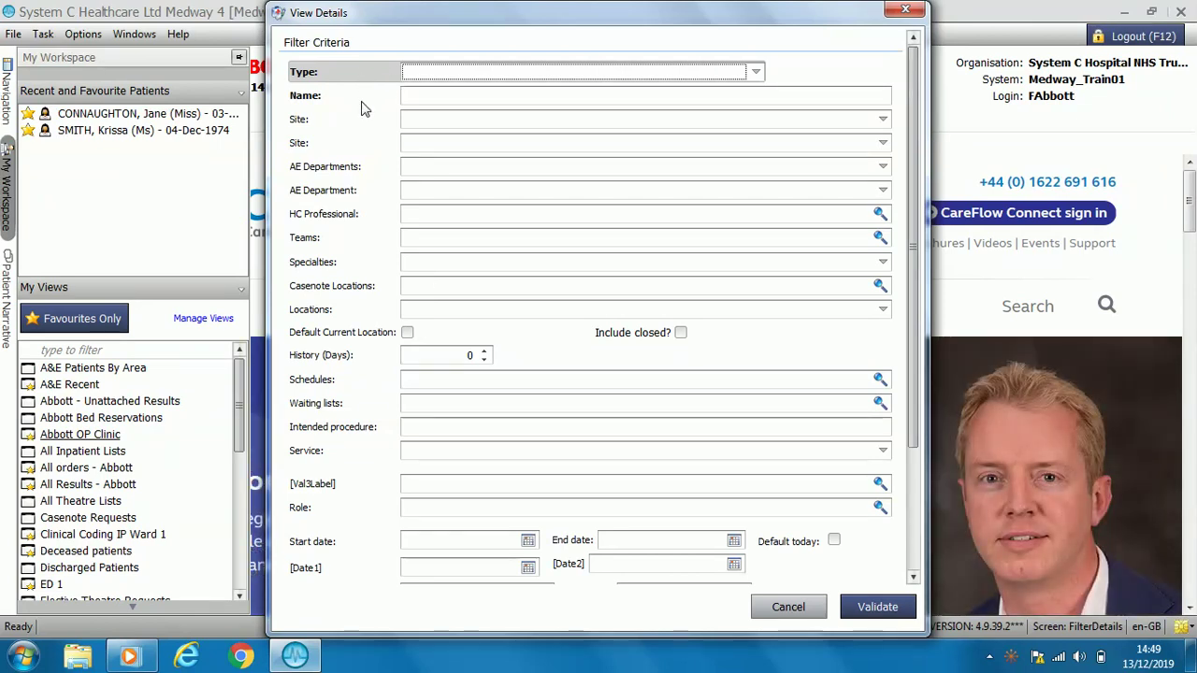
pyautogui.click(755, 72)
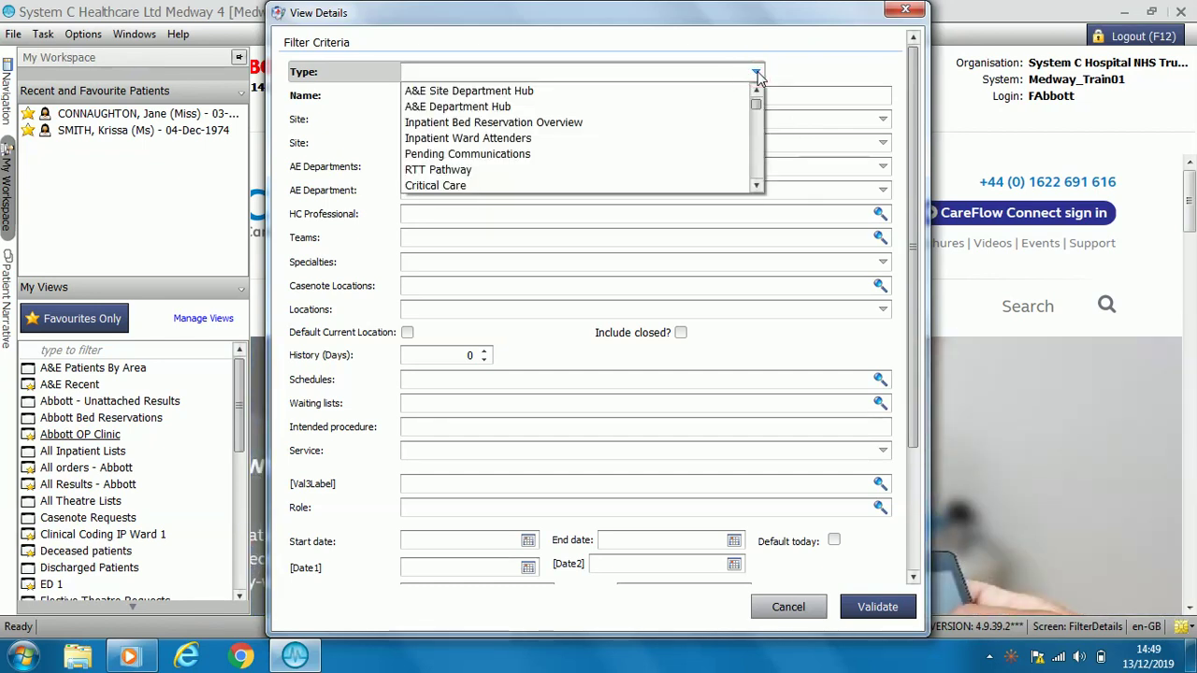
pyautogui.click(756, 185)
pyautogui.click(756, 185)
pyautogui.click(756, 185)
pyautogui.click(757, 185)
pyautogui.click(756, 185)
pyautogui.click(756, 185)
pyautogui.click(756, 185)
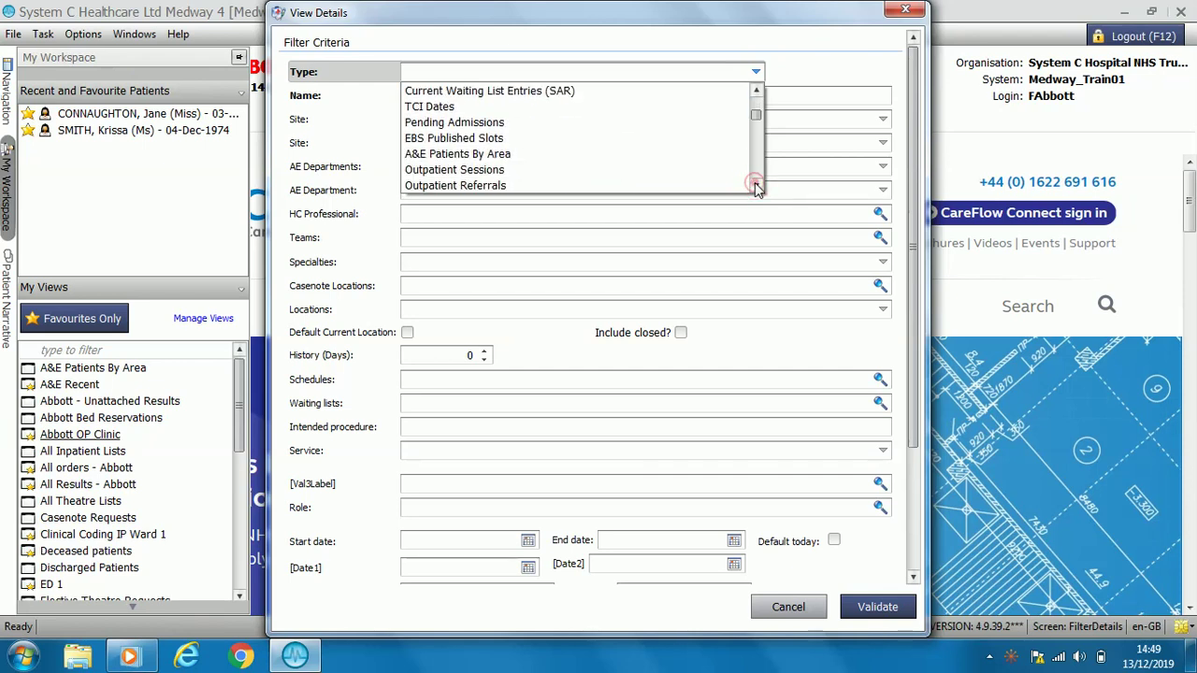
pyautogui.click(756, 185)
pyautogui.click(635, 170)
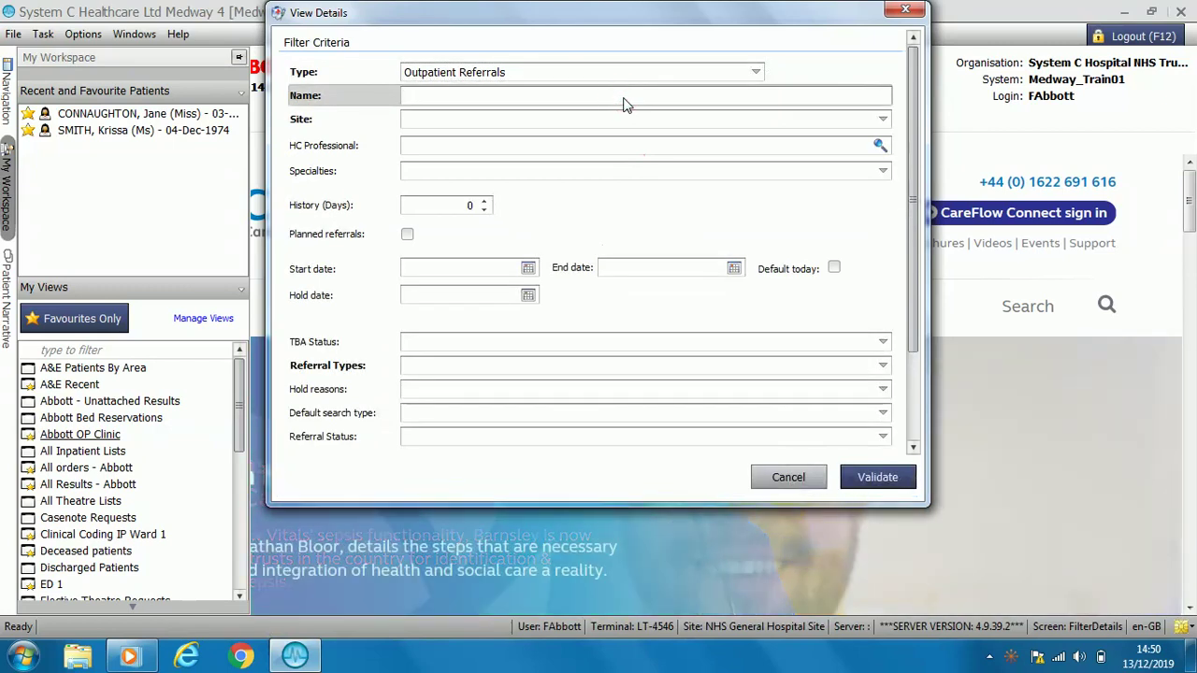
# Step: Name the new view 'Referrals for Abbott'
pyautogui.click(625, 97)
pyautogui.write('R')
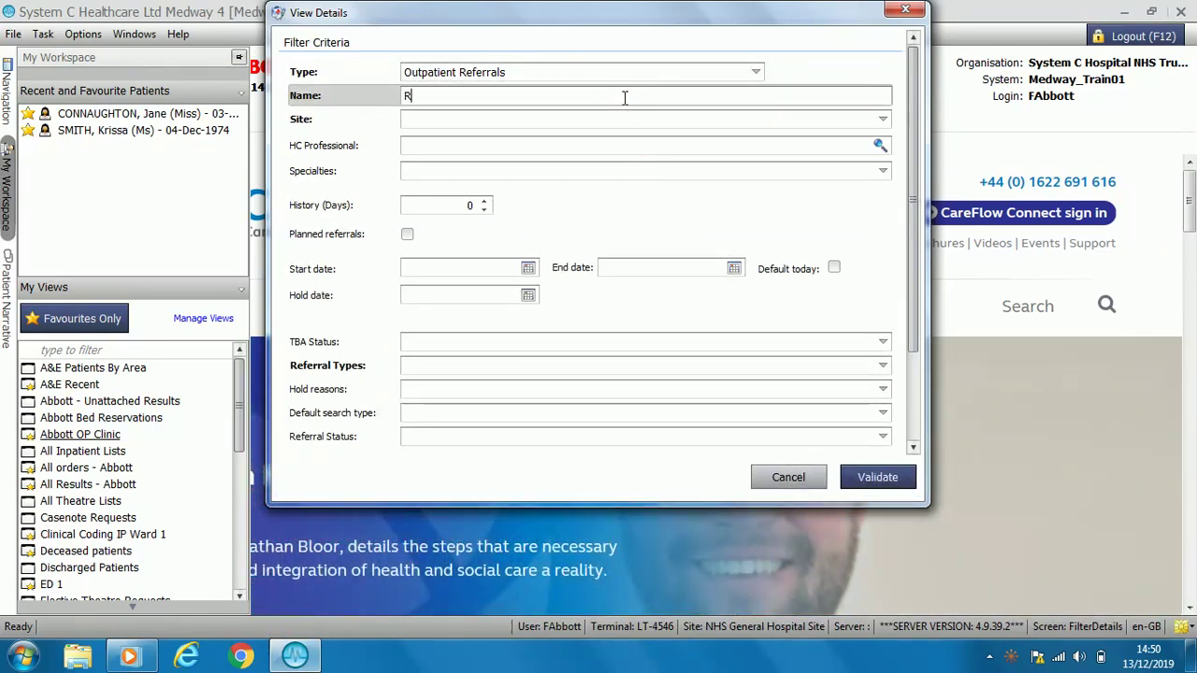
pyautogui.write('efe')
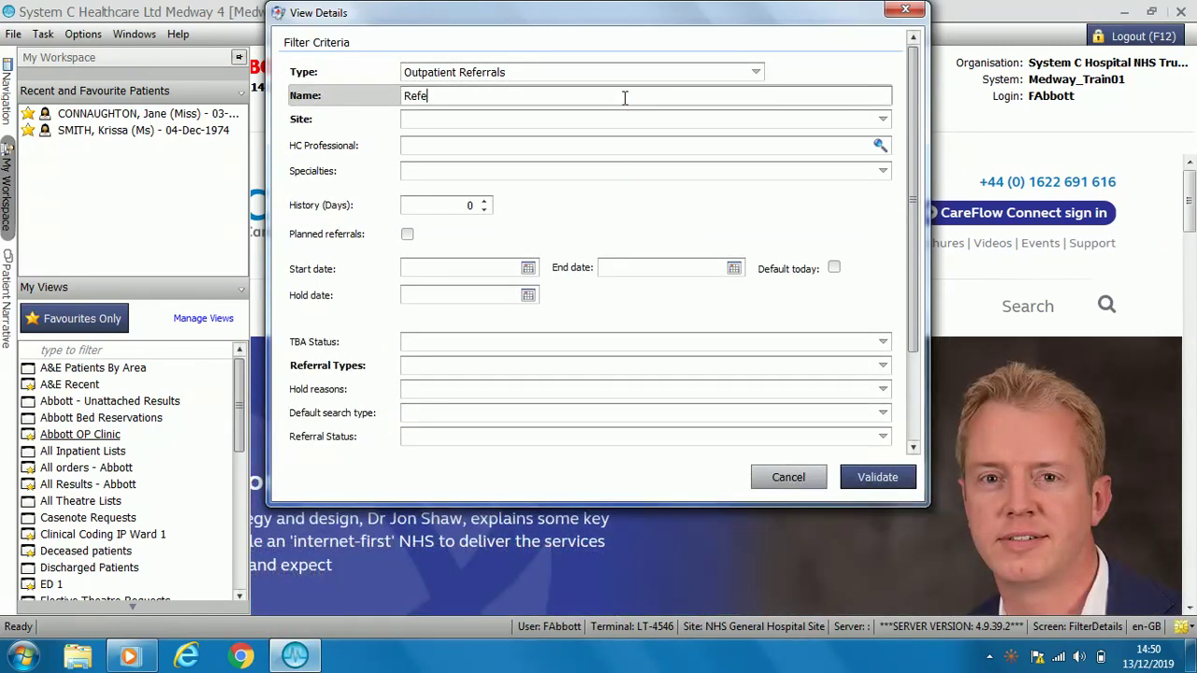
pyautogui.write('rrals for Abo')
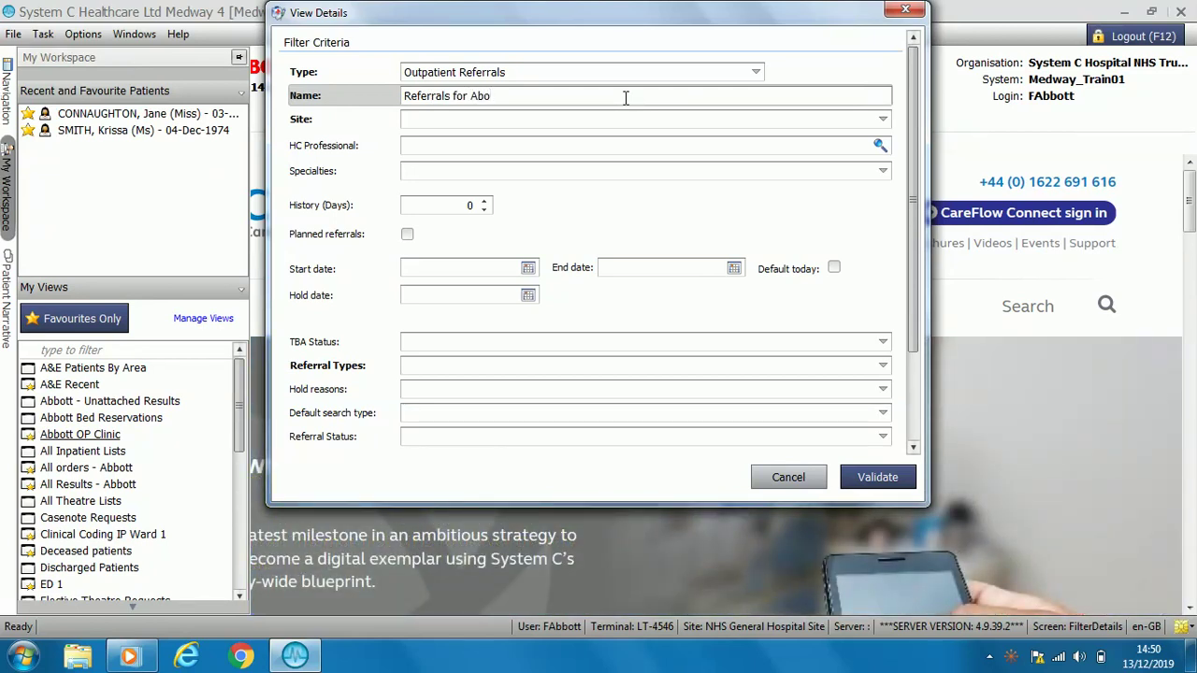
pyautogui.press('BackSpace')
pyautogui.write('bott')
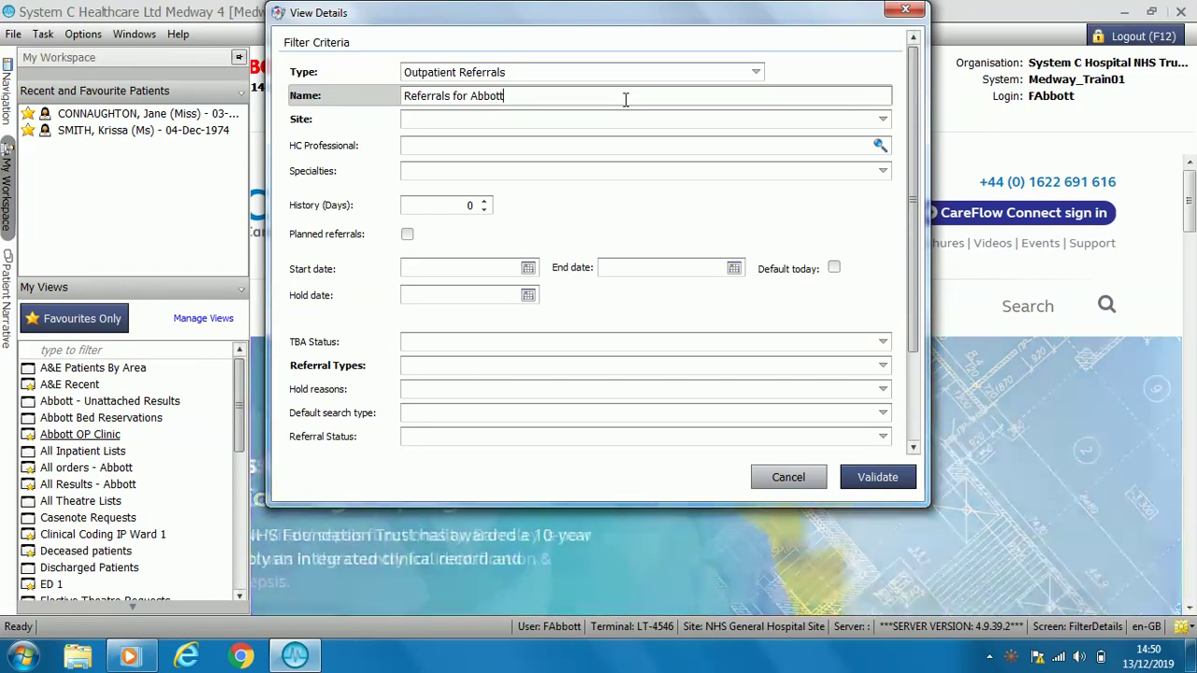
# Step: Filter the view to NHS General Hospital Site and the consultant found by surname search
pyautogui.click(680, 122)
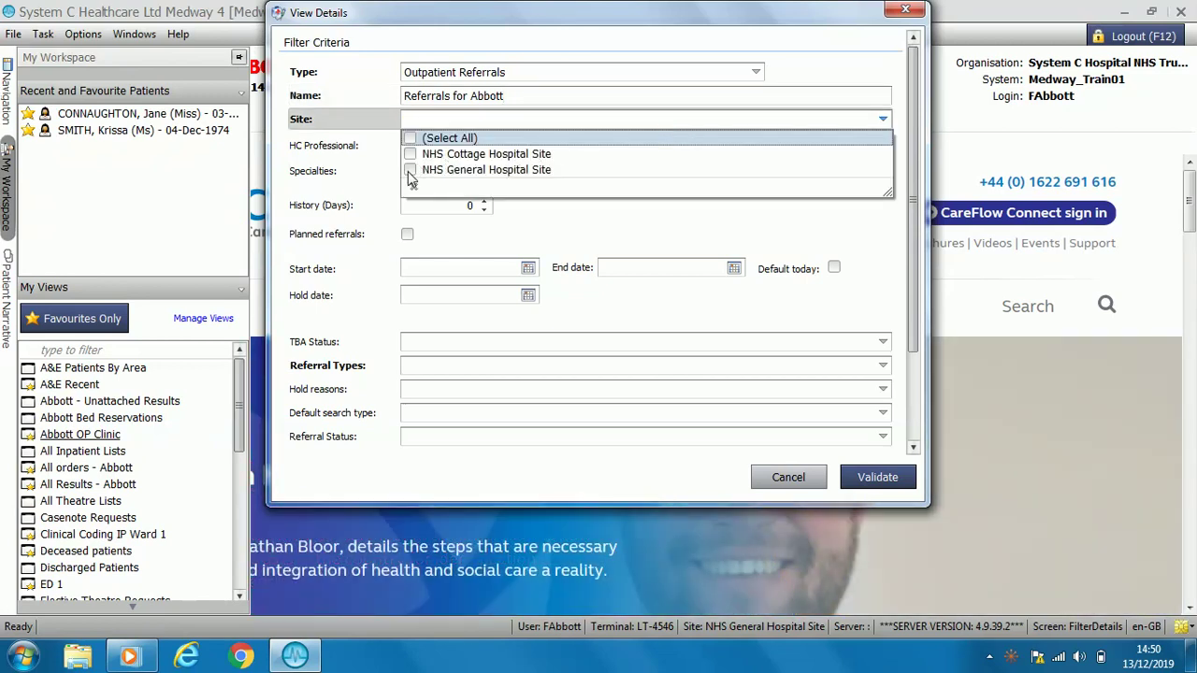
pyautogui.click(410, 171)
pyautogui.click(376, 173)
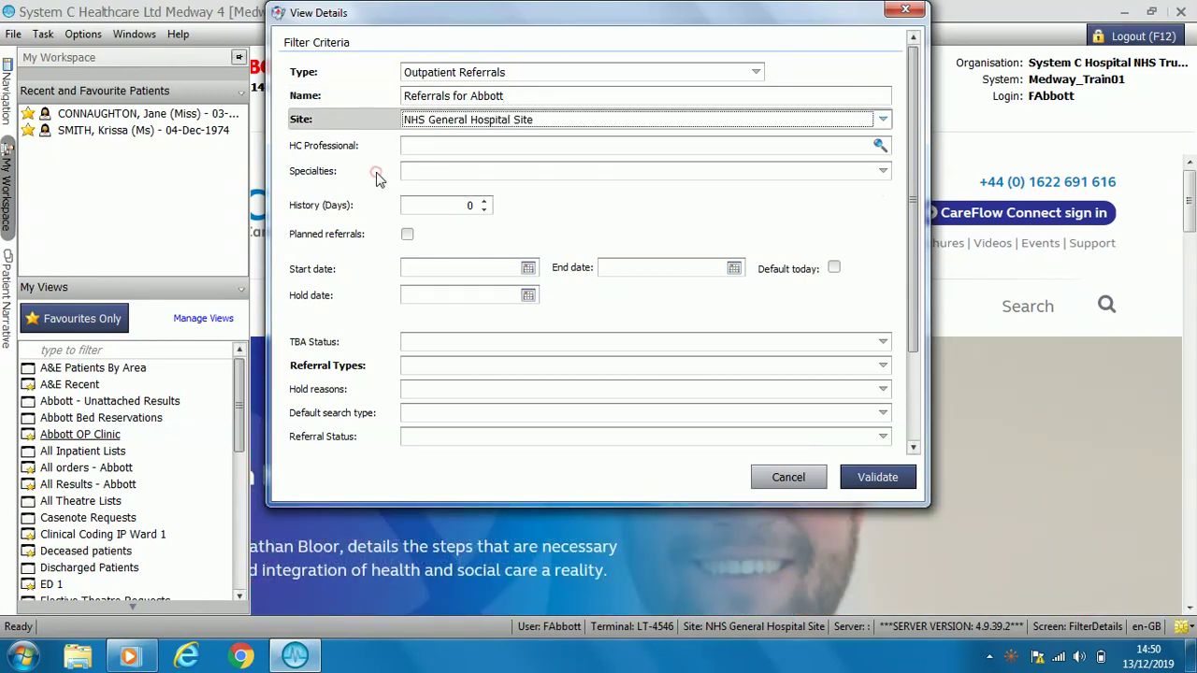
pyautogui.click(433, 150)
pyautogui.write('abbott')
pyautogui.press('Return')
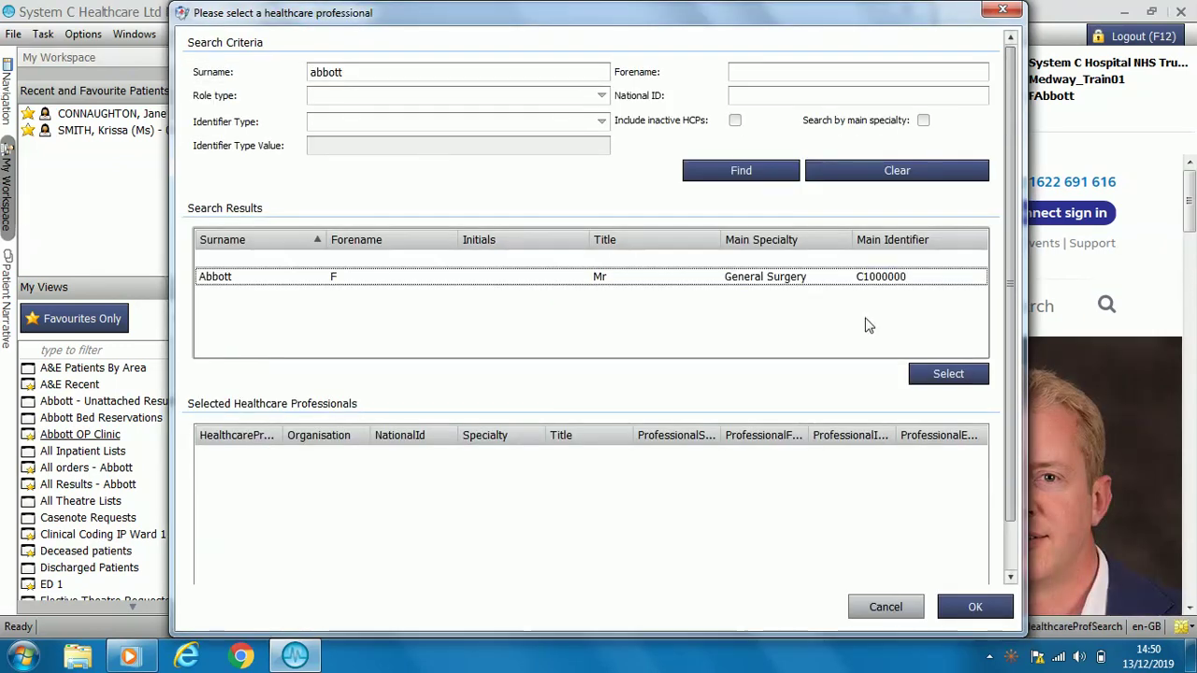
pyautogui.doubleClick(852, 277)
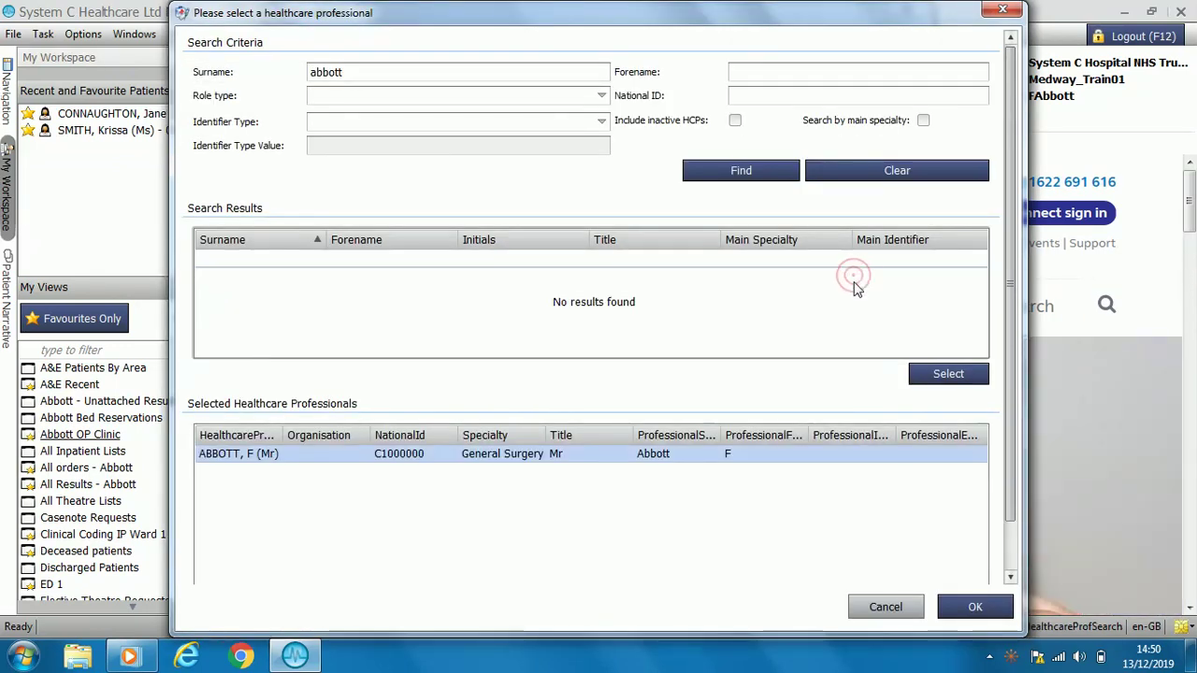
pyautogui.click(973, 606)
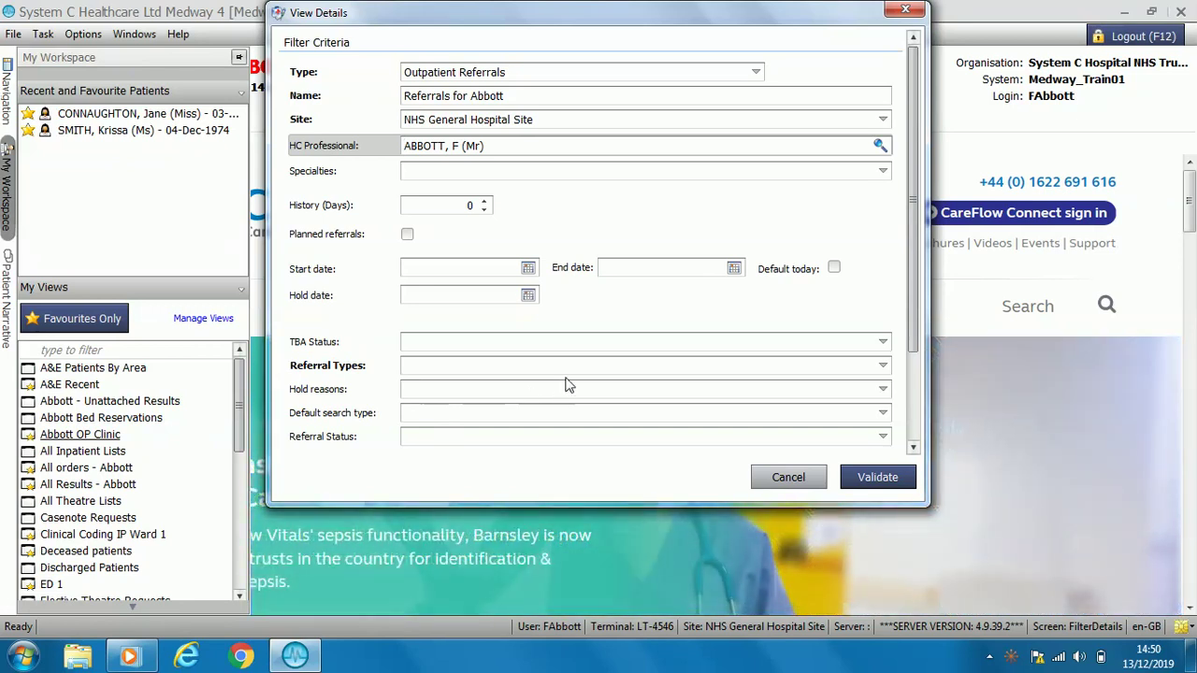
# Step: Add the Consultant Outpatient referral type, validate the filters and save the view
pyautogui.click(574, 367)
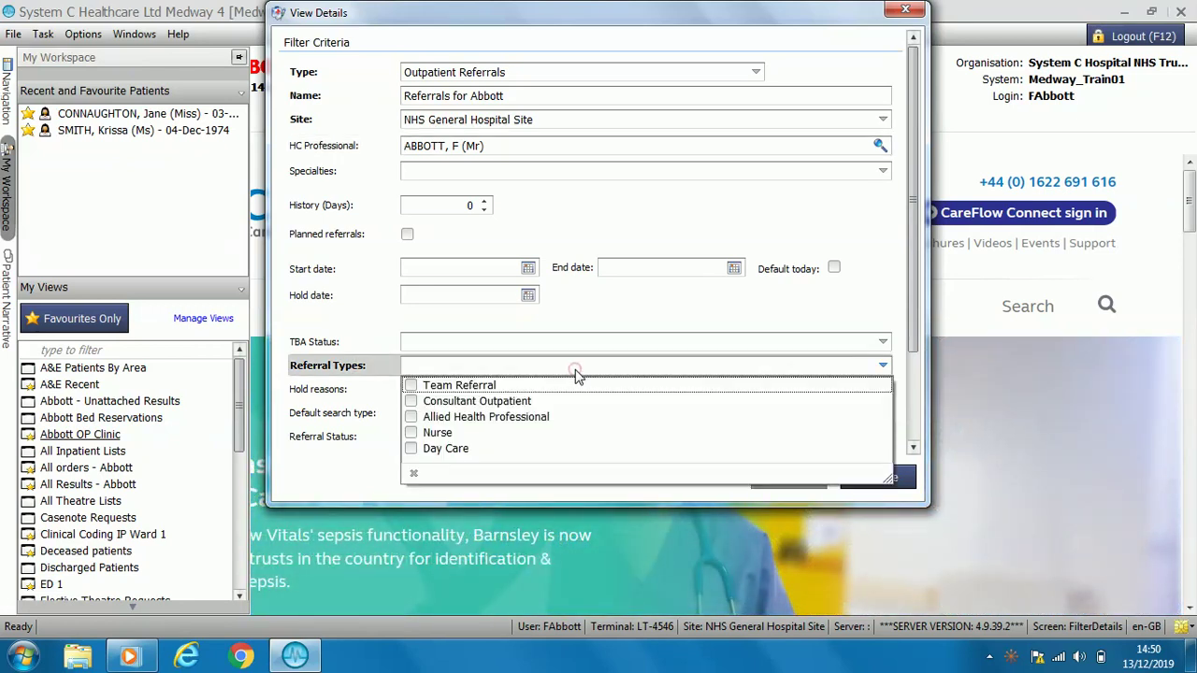
pyautogui.click(411, 401)
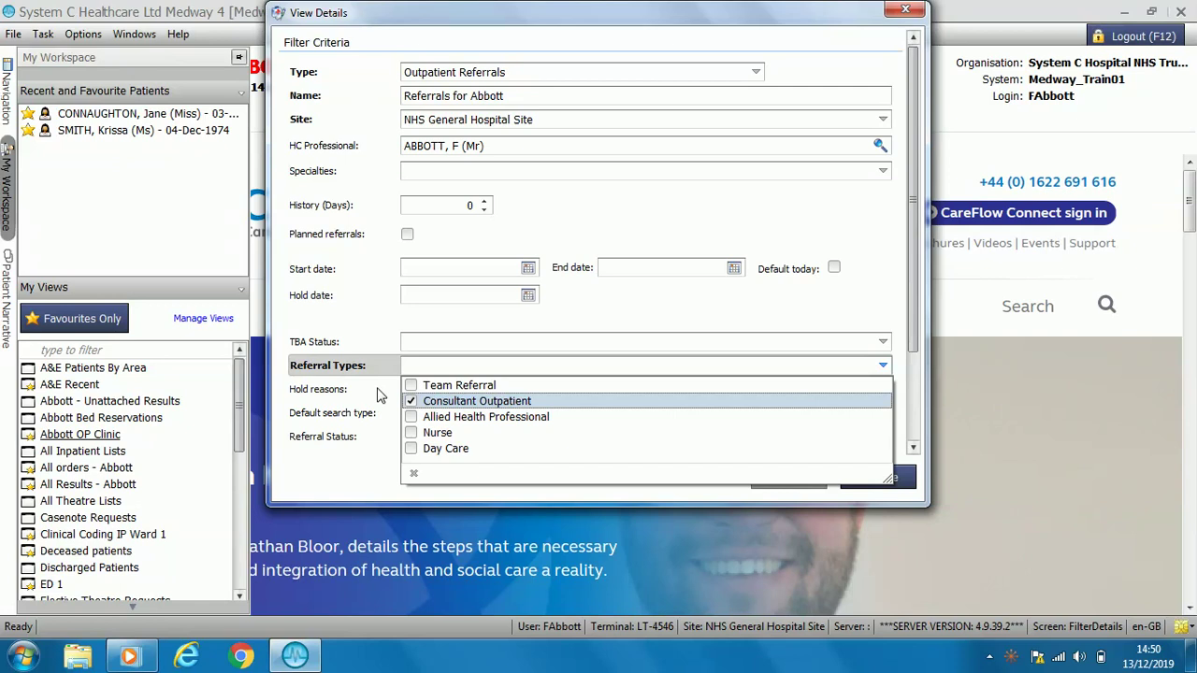
pyautogui.click(378, 394)
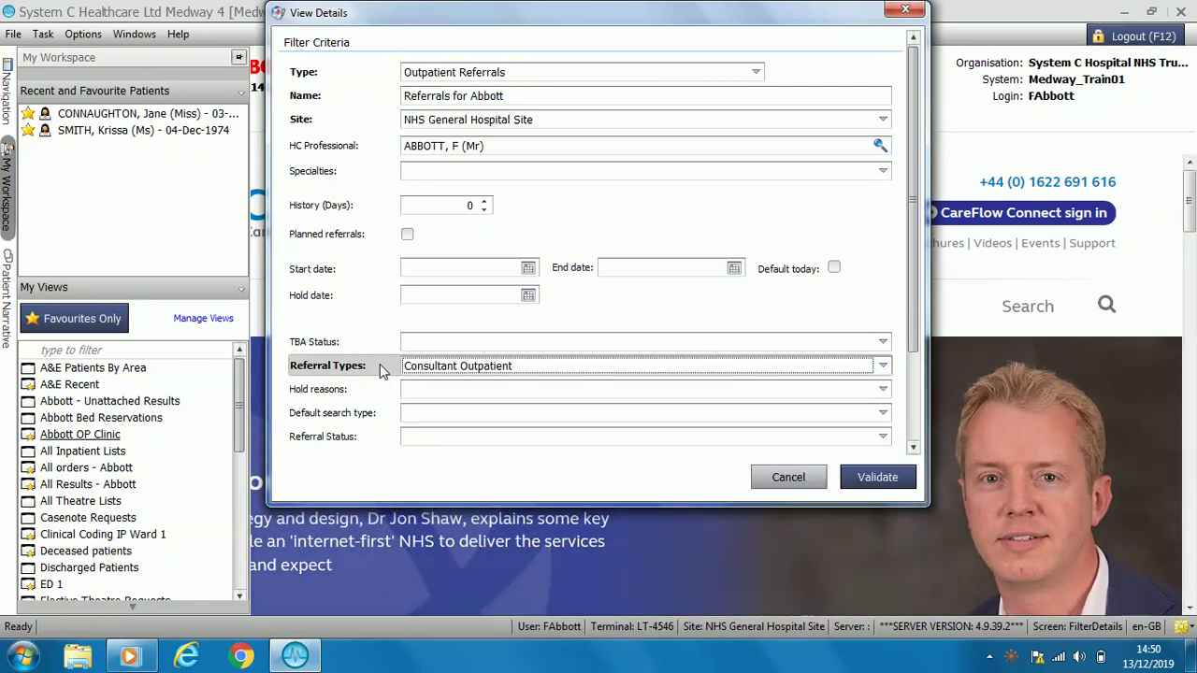
pyautogui.click(893, 484)
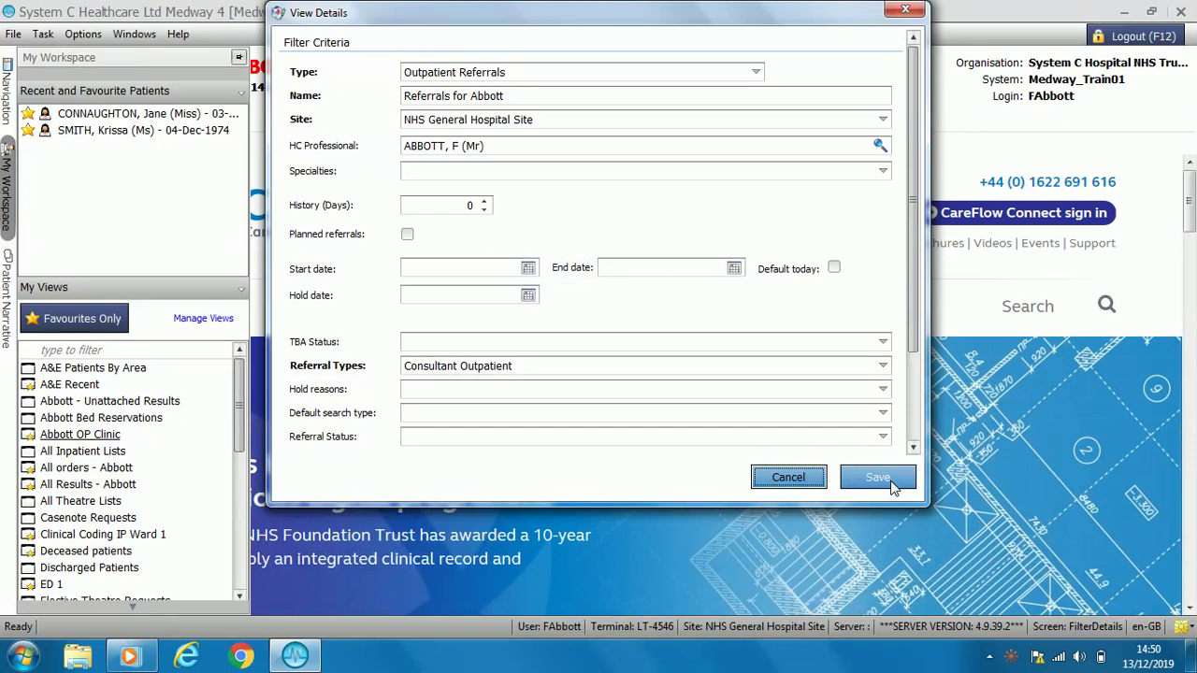
pyautogui.click(879, 478)
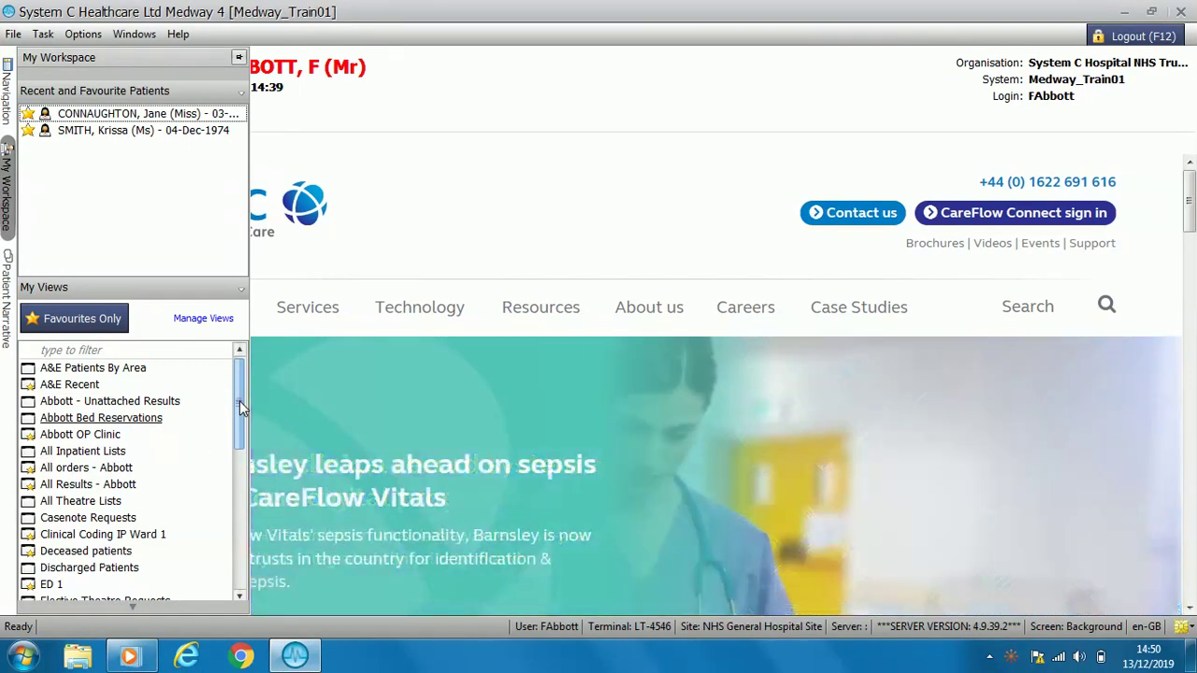
# Step: Open Referrals for Abbott from My Views and collapse the workspace flyout
pyautogui.moveTo(242, 411); pyautogui.dragTo(232, 526)
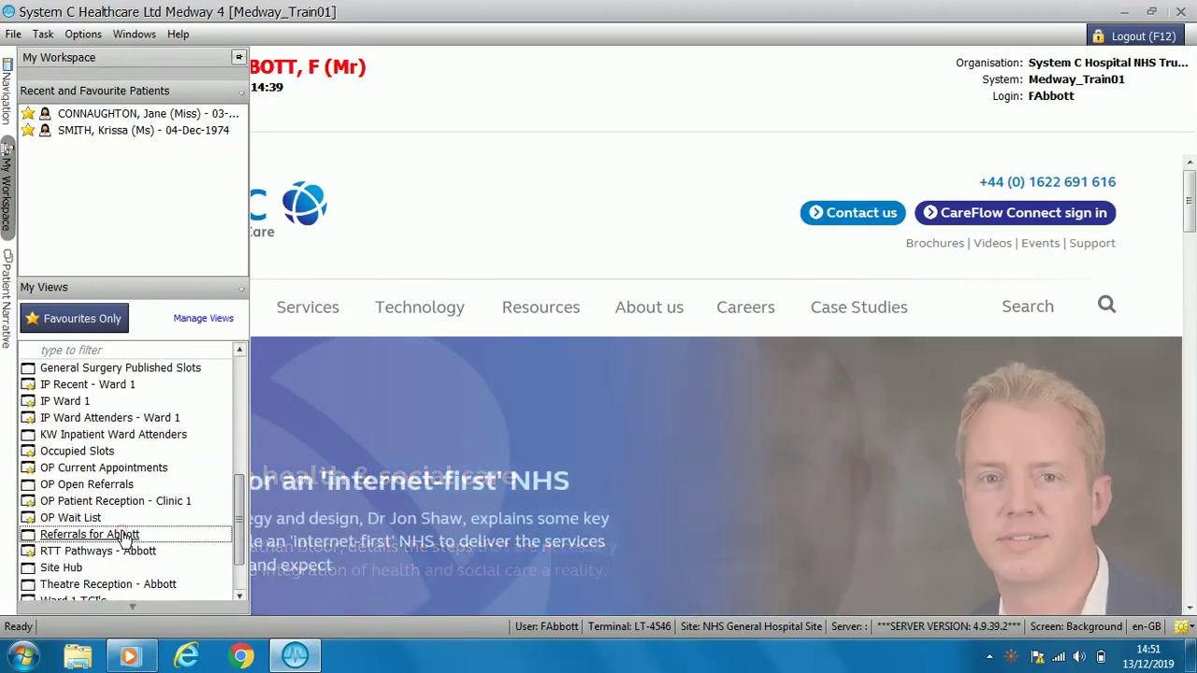
pyautogui.click(122, 536)
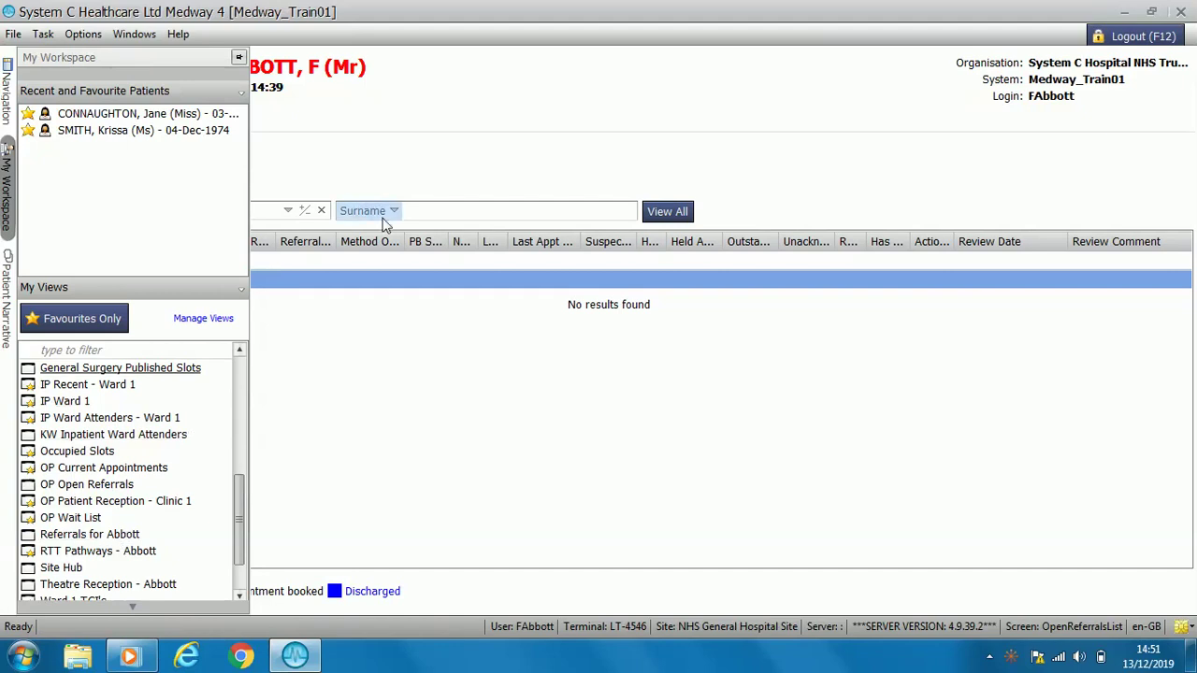
pyautogui.click(439, 134)
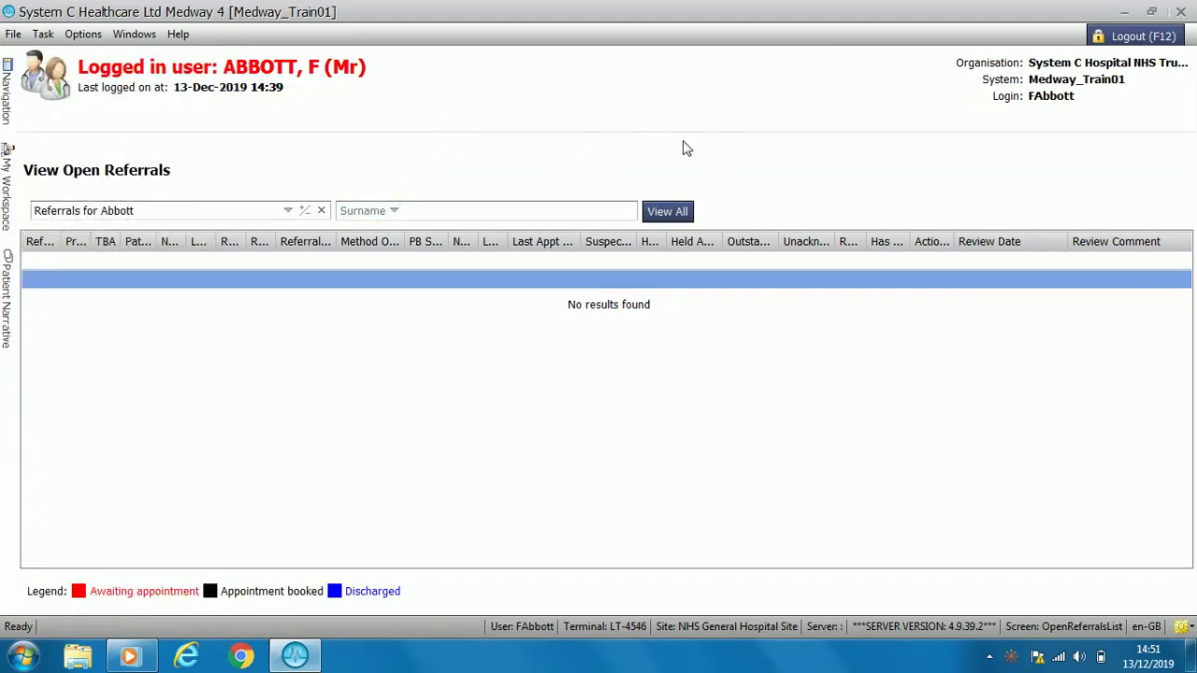
# Step: Show all 83 referrals, widen Patient Name, and remove the Last Appt Outcome column
pyautogui.click(666, 221)
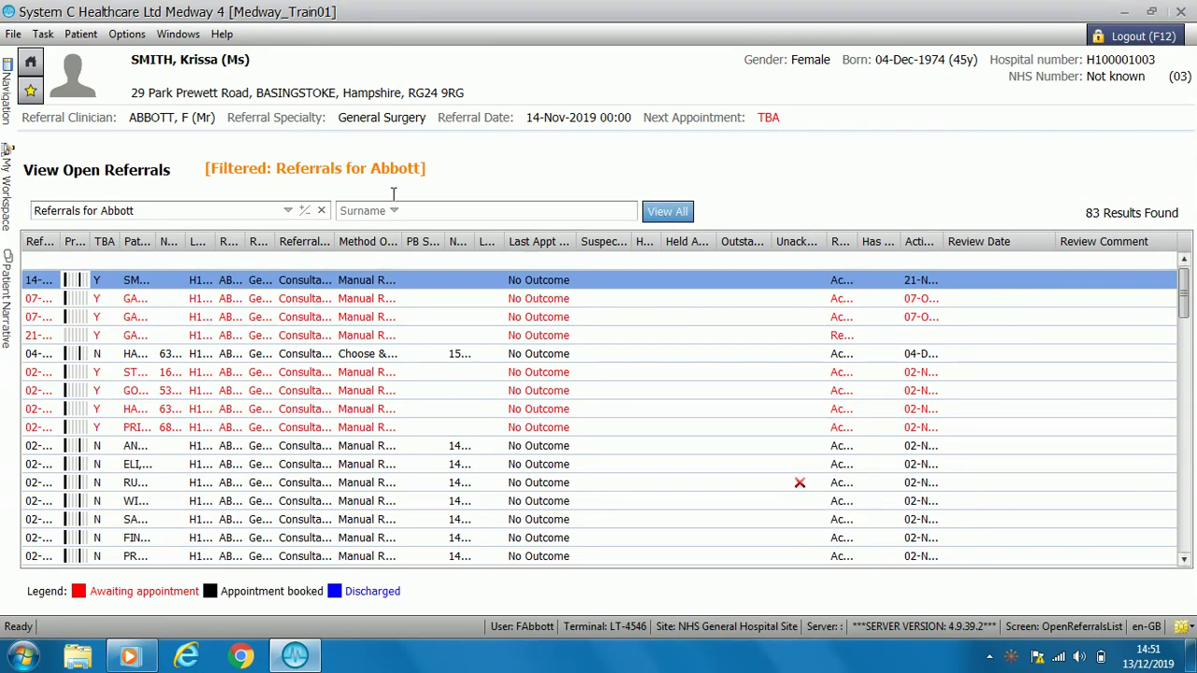
pyautogui.moveTo(164, 241); pyautogui.dragTo(239, 243)
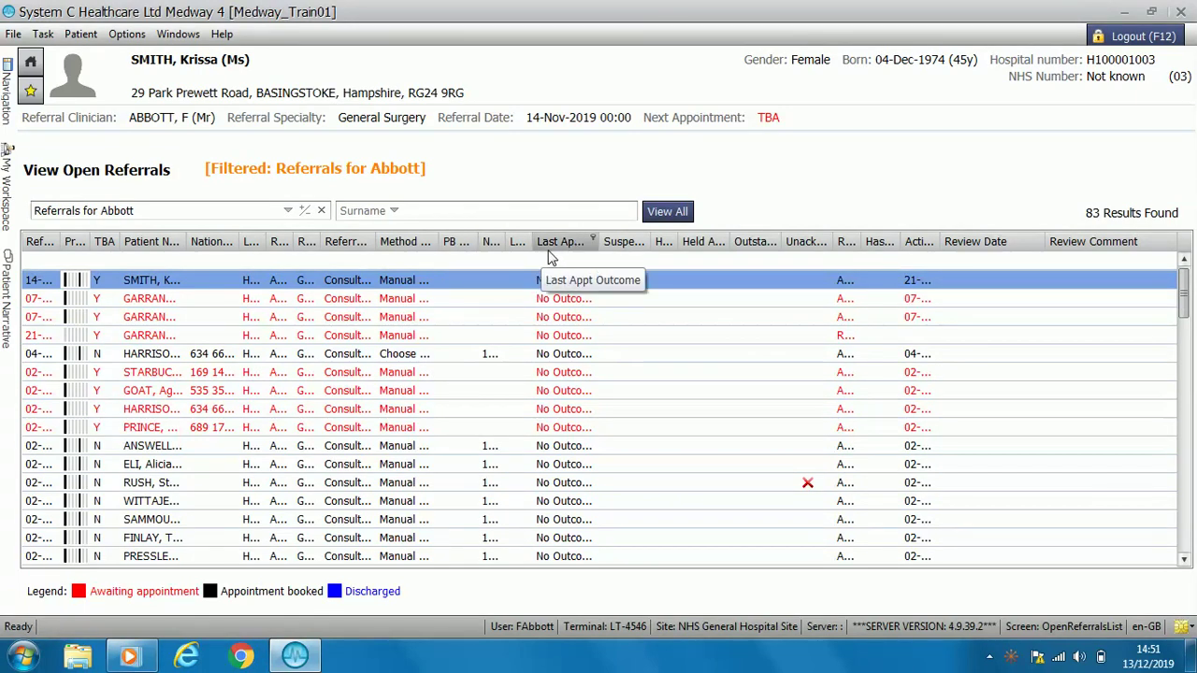
pyautogui.moveTo(550, 254); pyautogui.dragTo(565, 169)
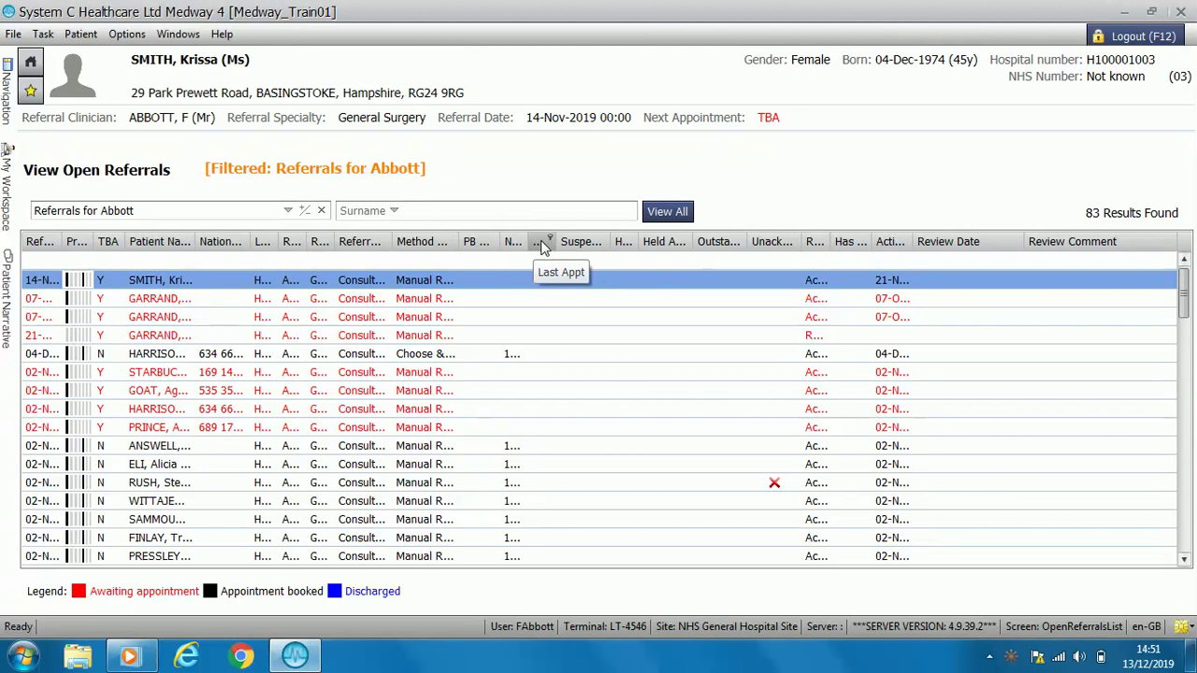
pyautogui.rightClick(544, 246)
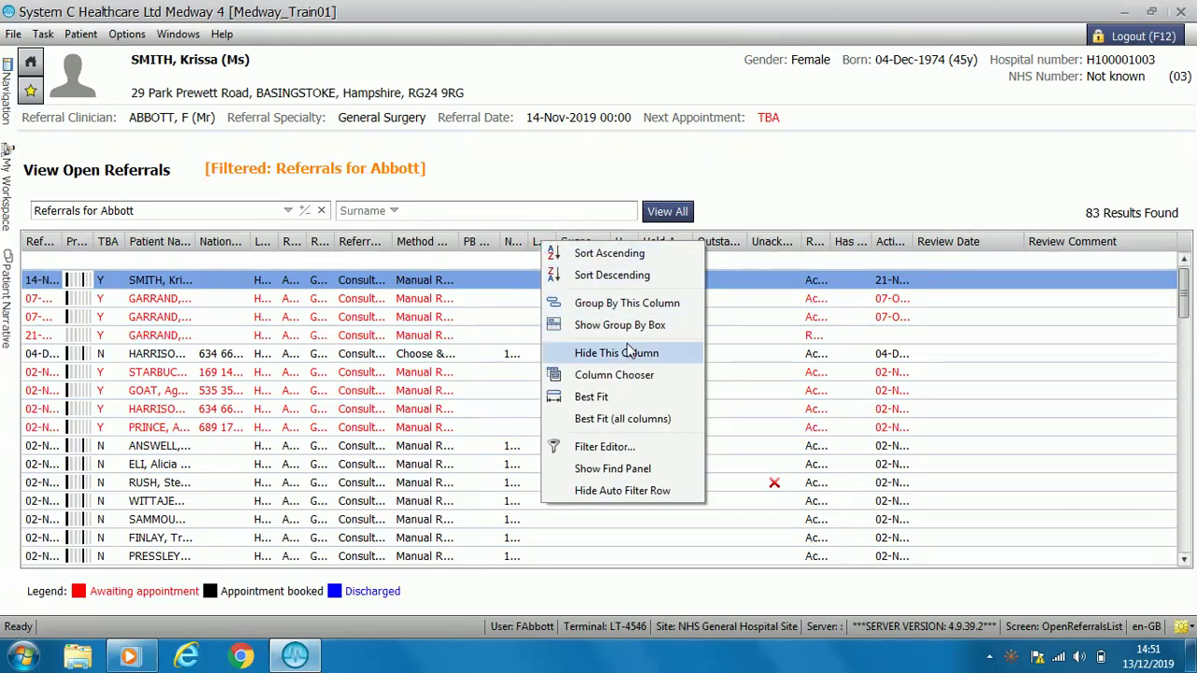
# Step: Add an Allergies column after Suspended using the Column Chooser, then close the chooser
pyautogui.click(628, 375)
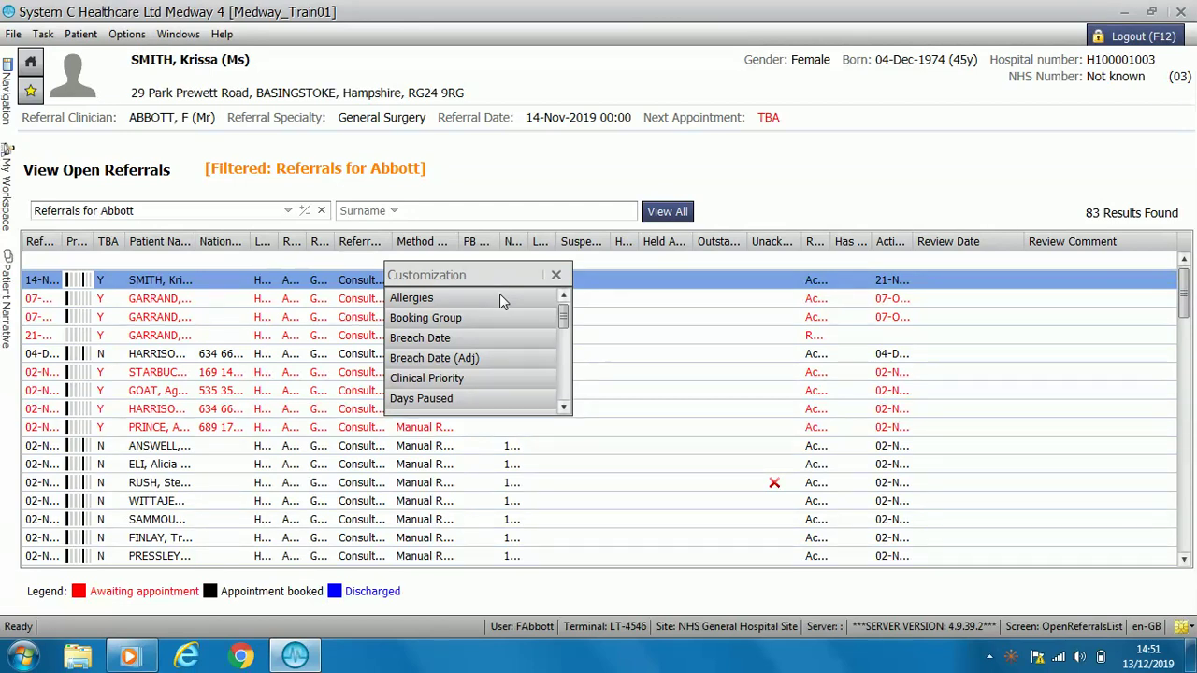
pyautogui.moveTo(499, 293); pyautogui.dragTo(617, 253)
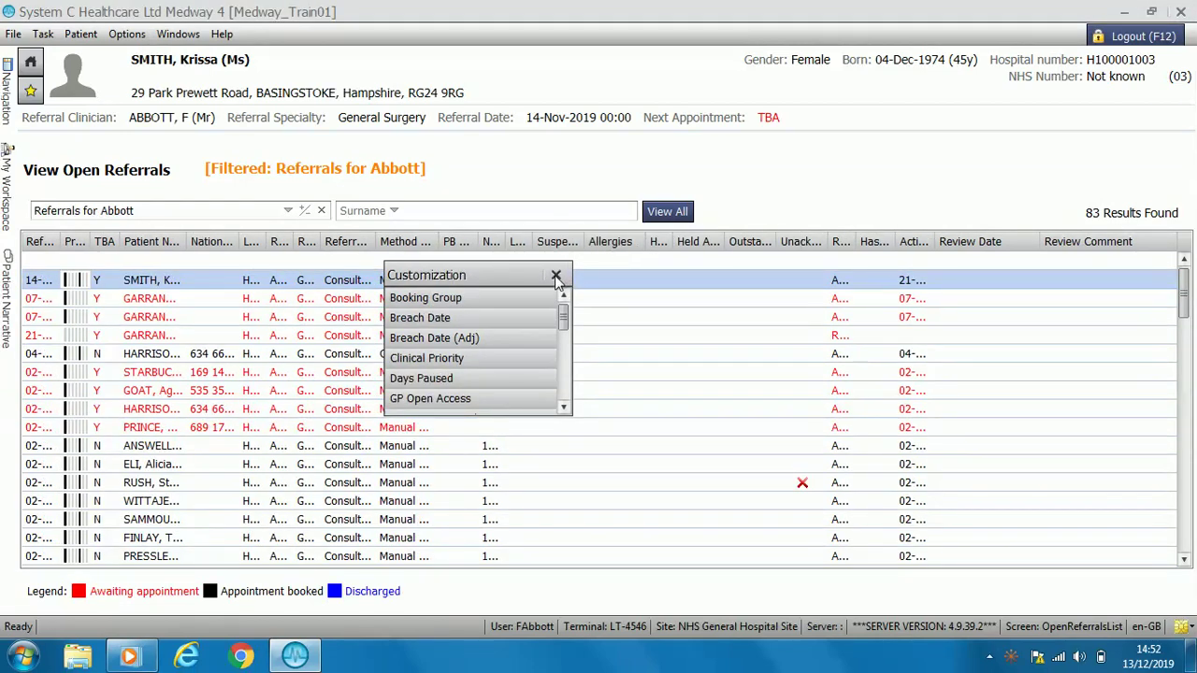
pyautogui.click(556, 278)
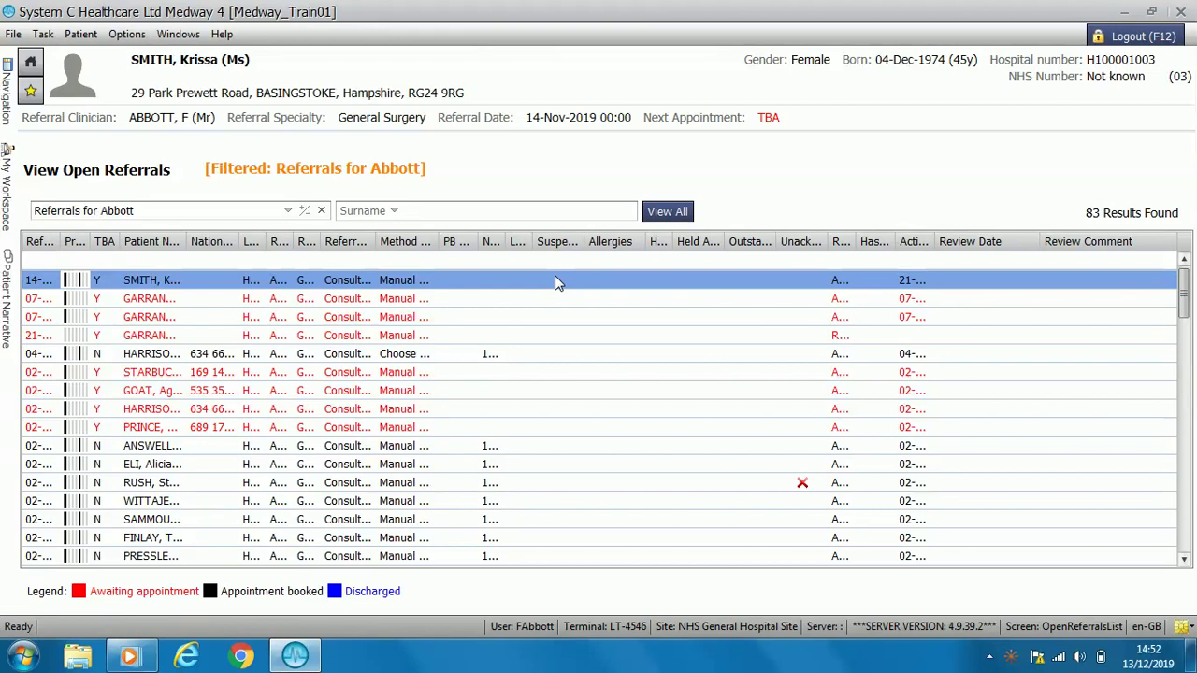
# Step: Filter Patient Name by a surname prefix down to two referrals, then show My Workspace
pyautogui.click(155, 260)
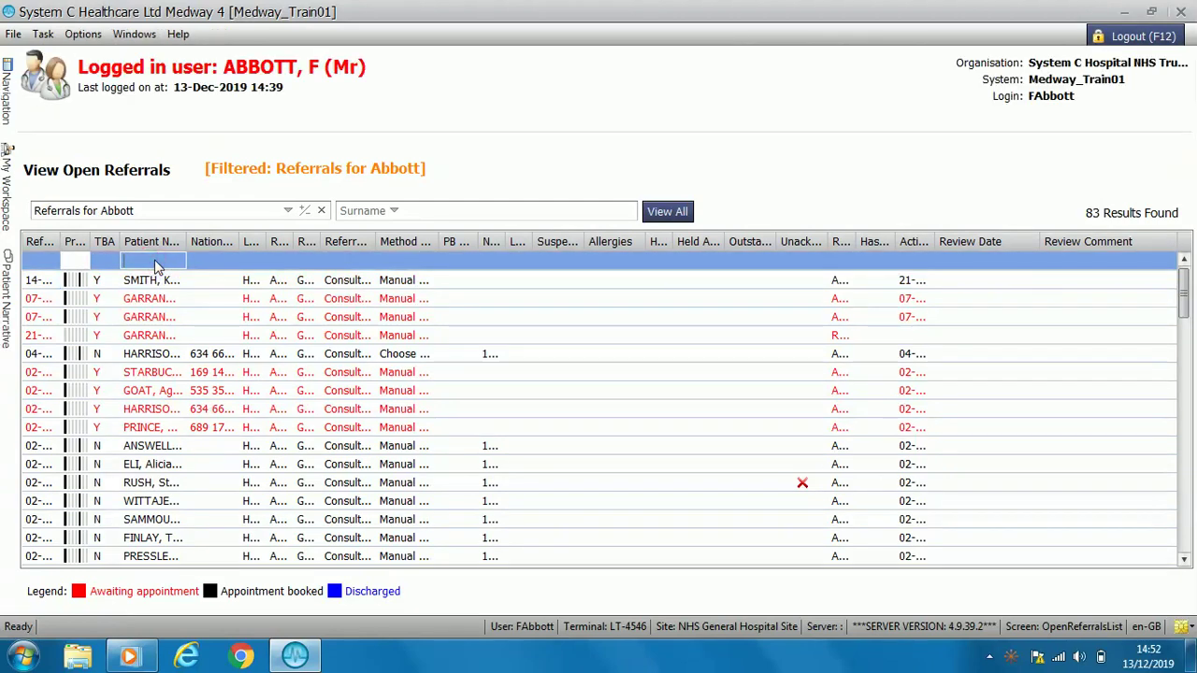
pyautogui.write('harr')
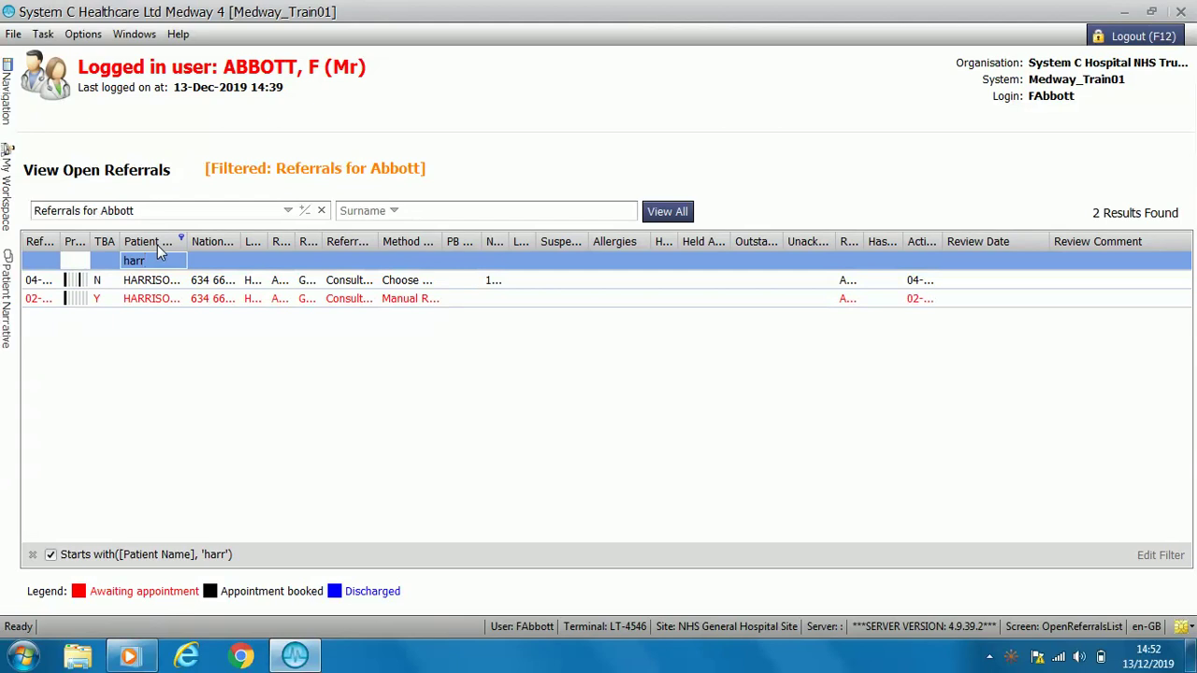
pyautogui.click(6, 192)
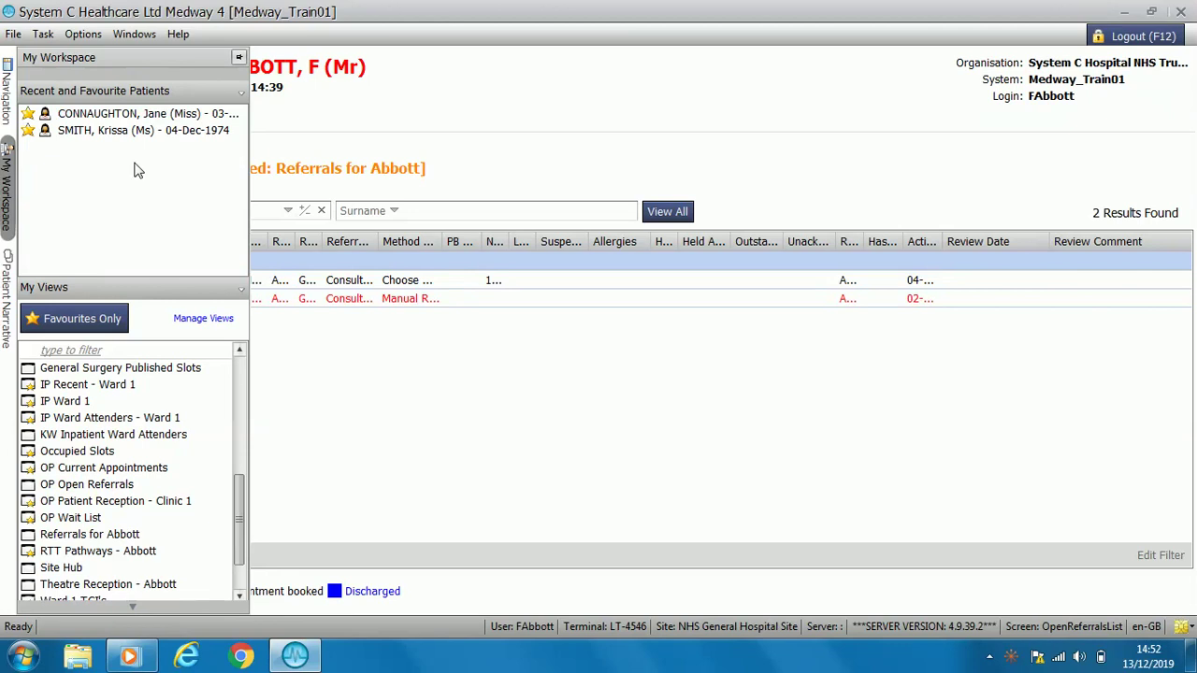
# Step: Visit Patient Narrative, then collapse Outpatient and open Master Patient Index's Search for Patient screen
pyautogui.click(6, 271)
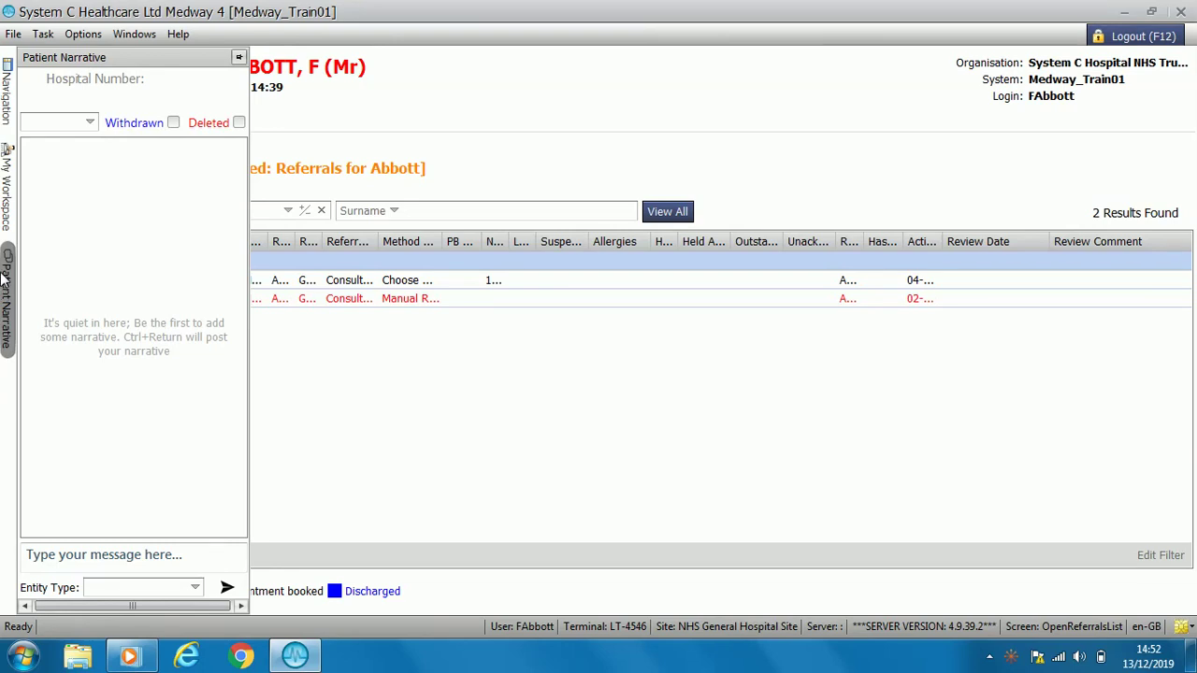
pyautogui.moveTo(3, 111)
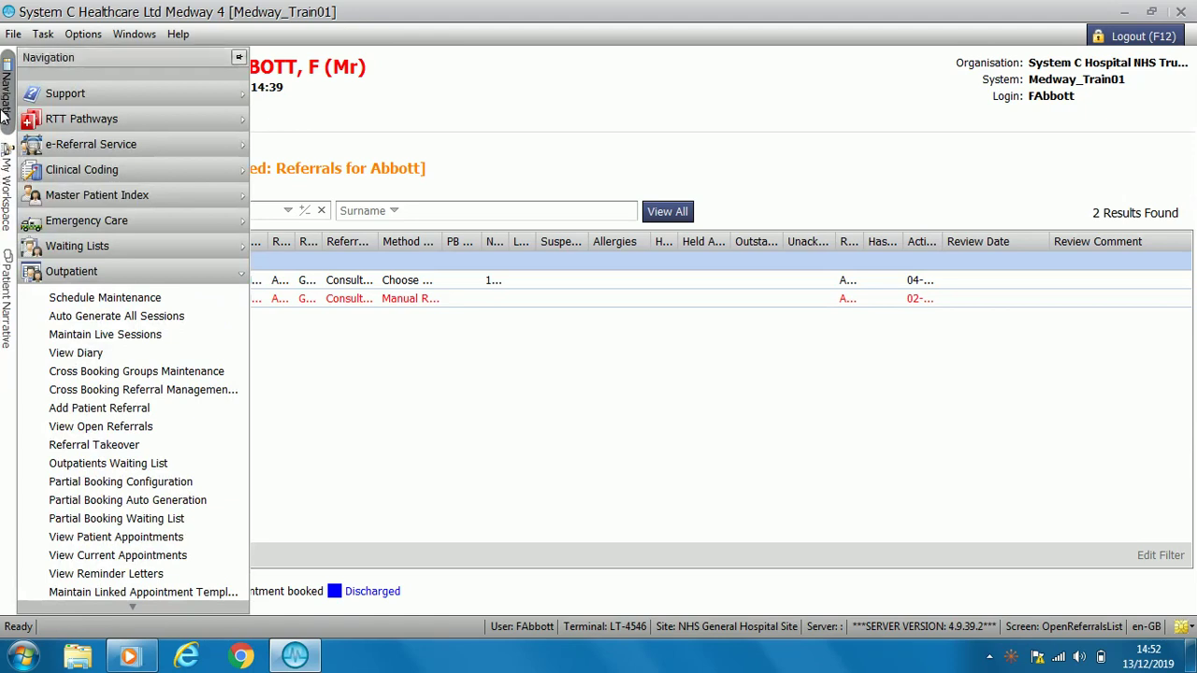
pyautogui.click(237, 278)
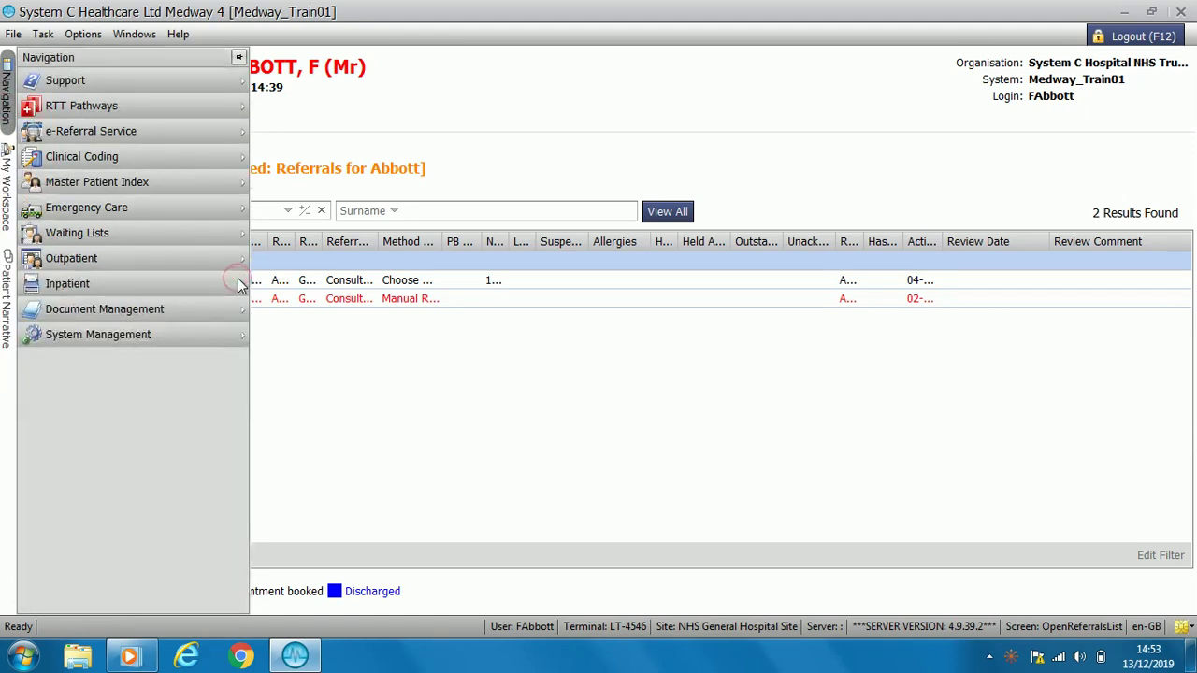
pyautogui.click(226, 182)
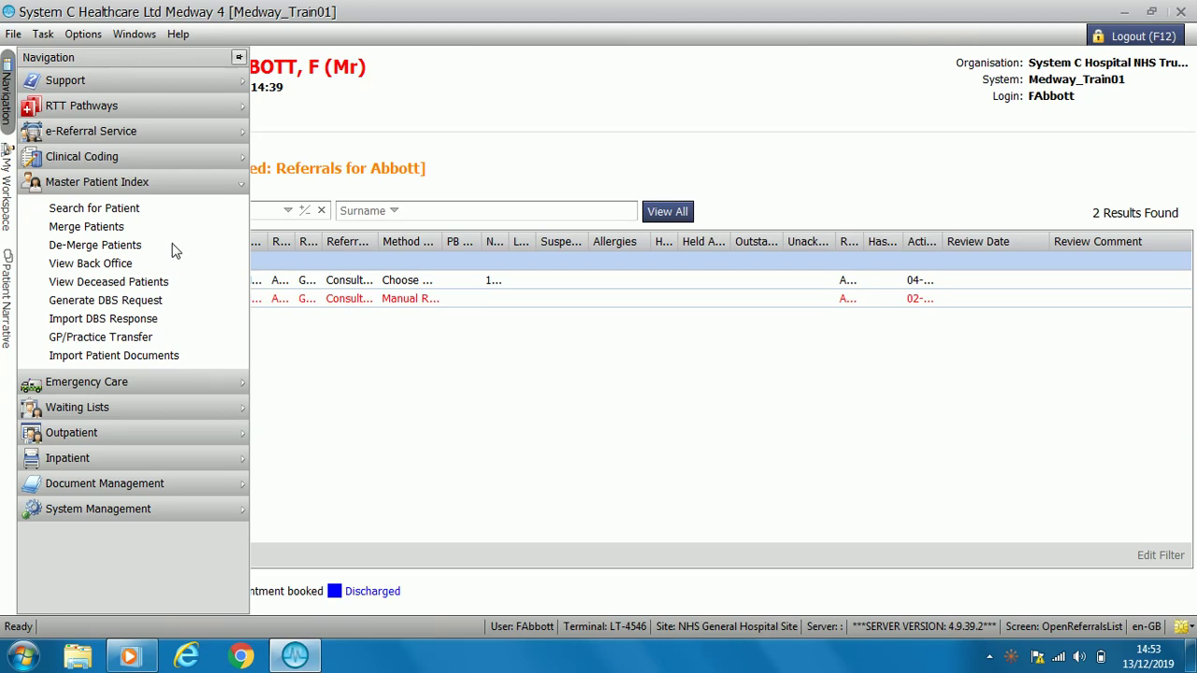
pyautogui.click(128, 211)
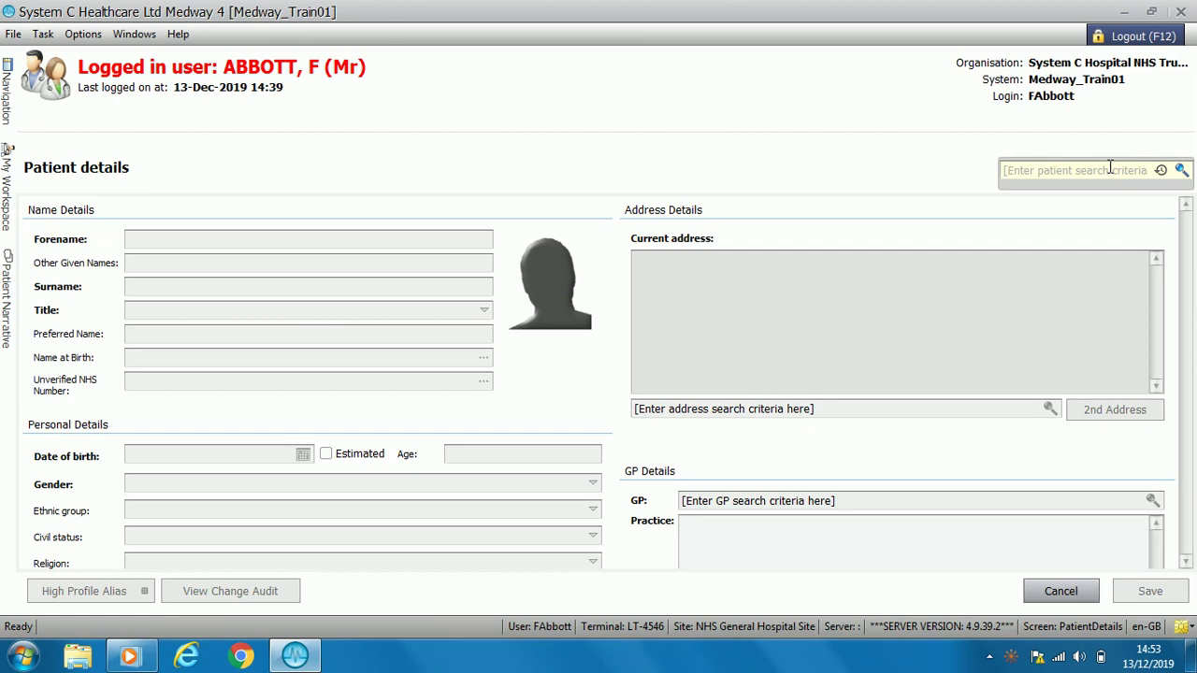
# Step: Run a patient search on one surname, check the search modes, then cancel it
pyautogui.write('b')
pyautogui.write('ooth')
pyautogui.press('Return')
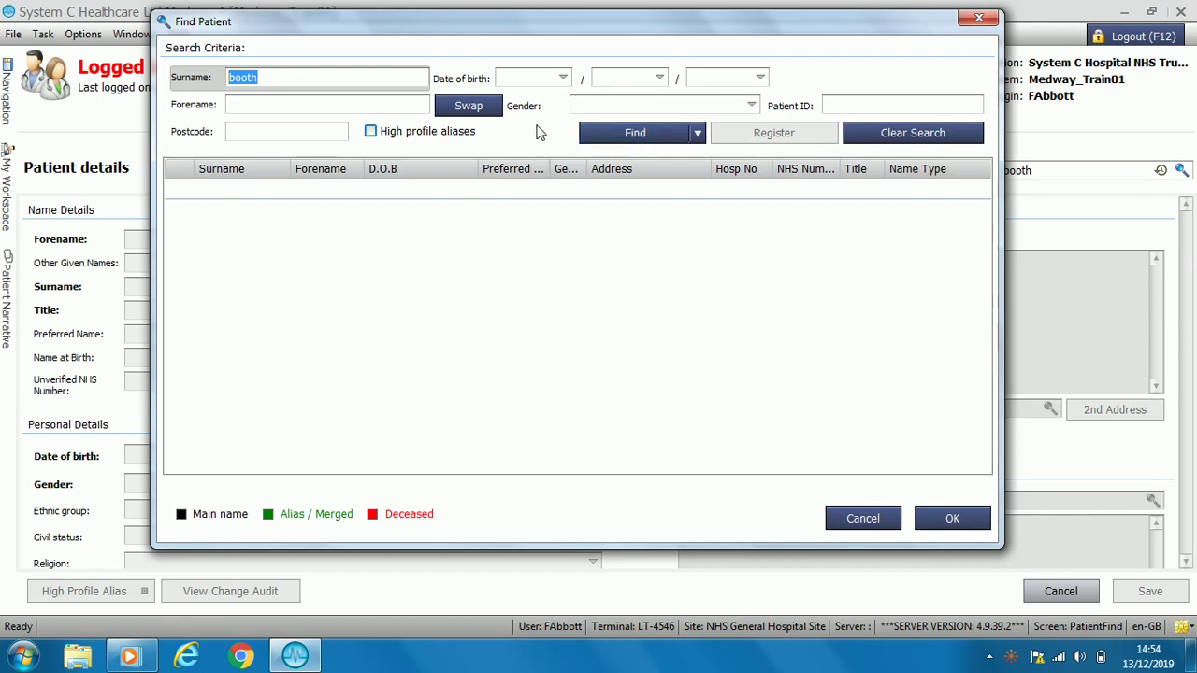
pyautogui.click(696, 135)
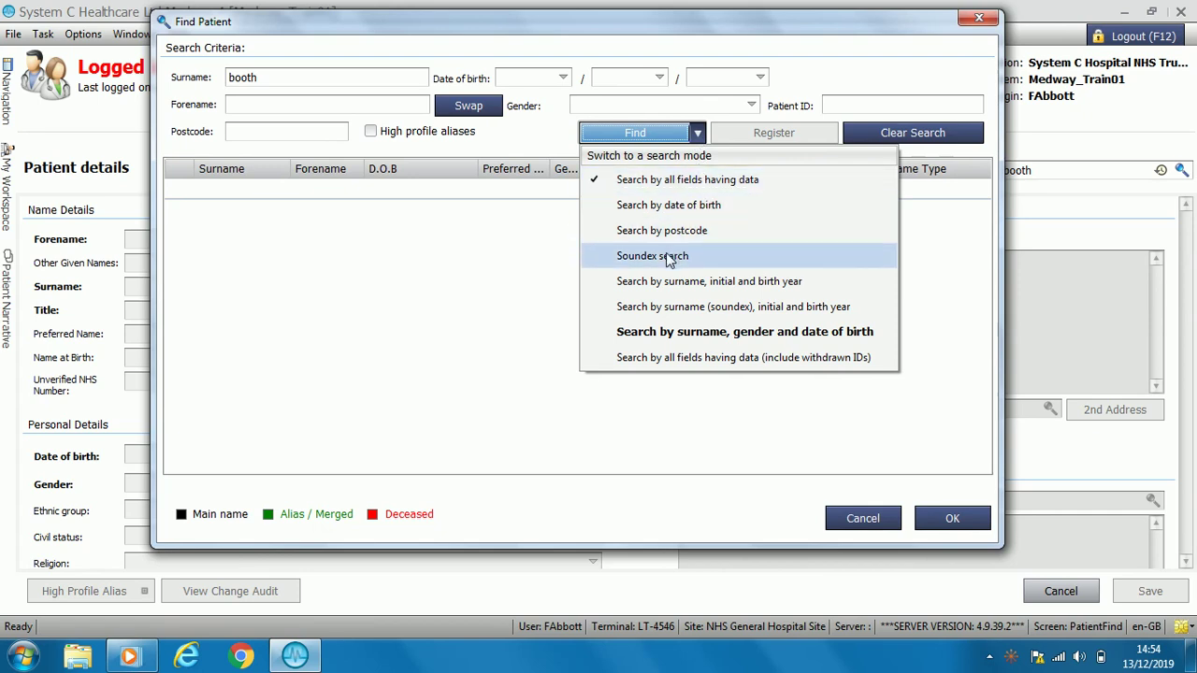
pyautogui.click(862, 518)
pyautogui.click(863, 518)
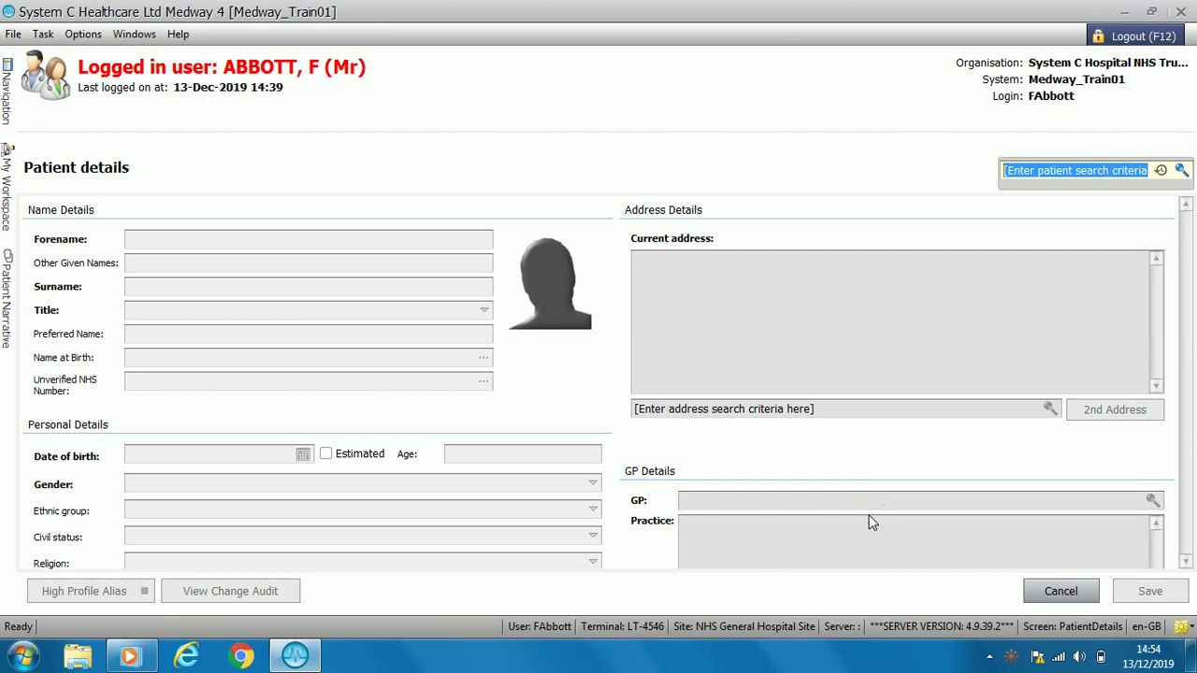
pyautogui.write('campbell')
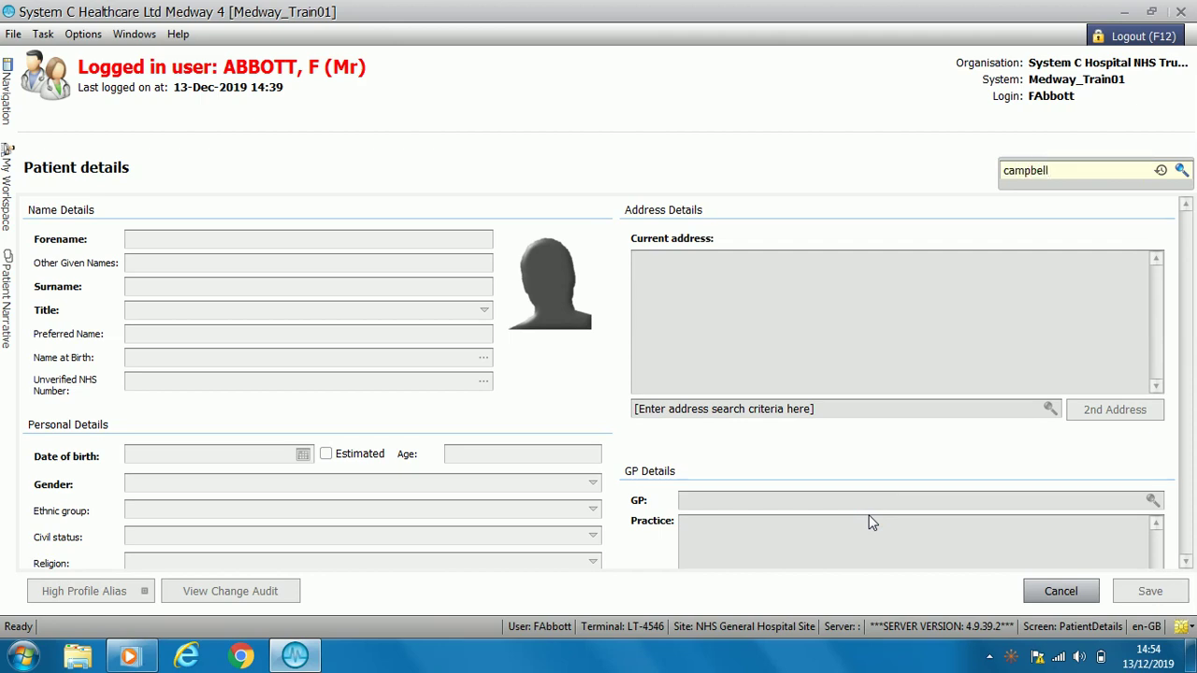
pyautogui.press('Return')
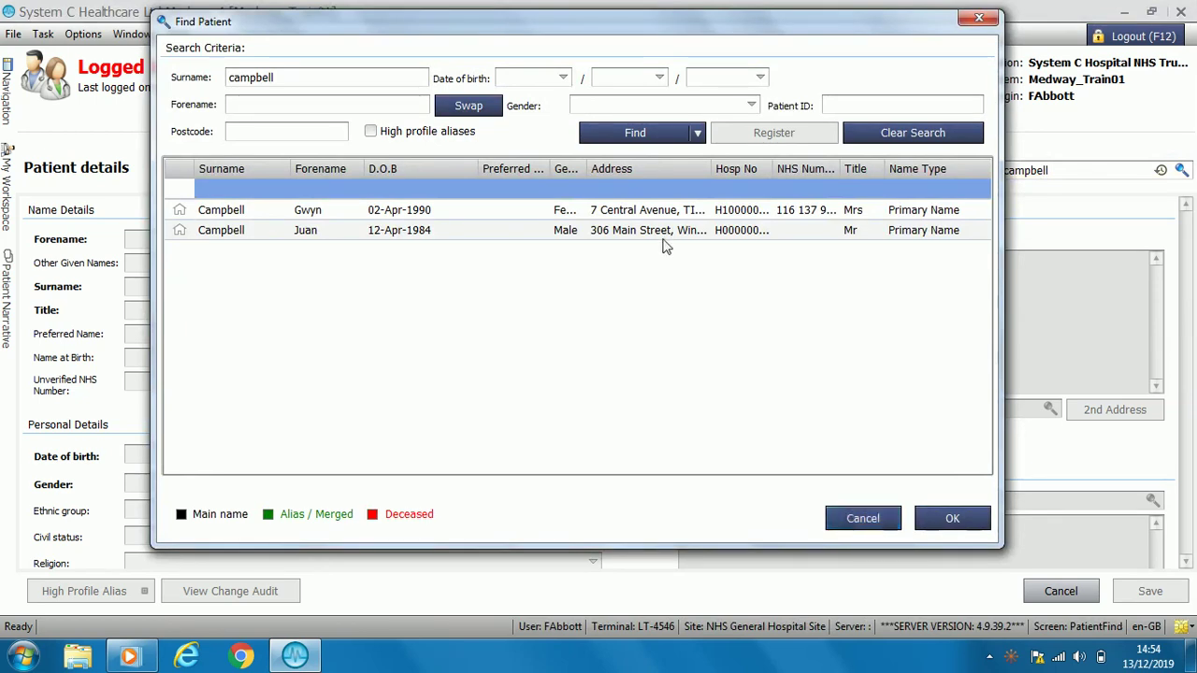
pyautogui.click(660, 213)
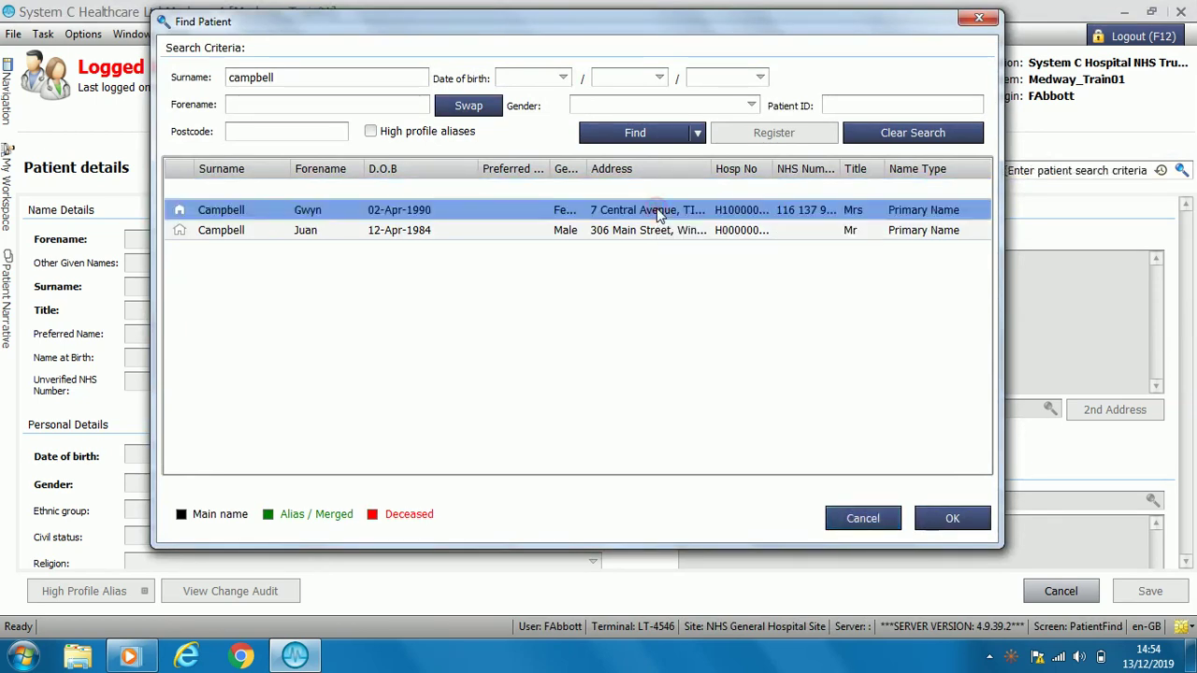
pyautogui.doubleClick(657, 207)
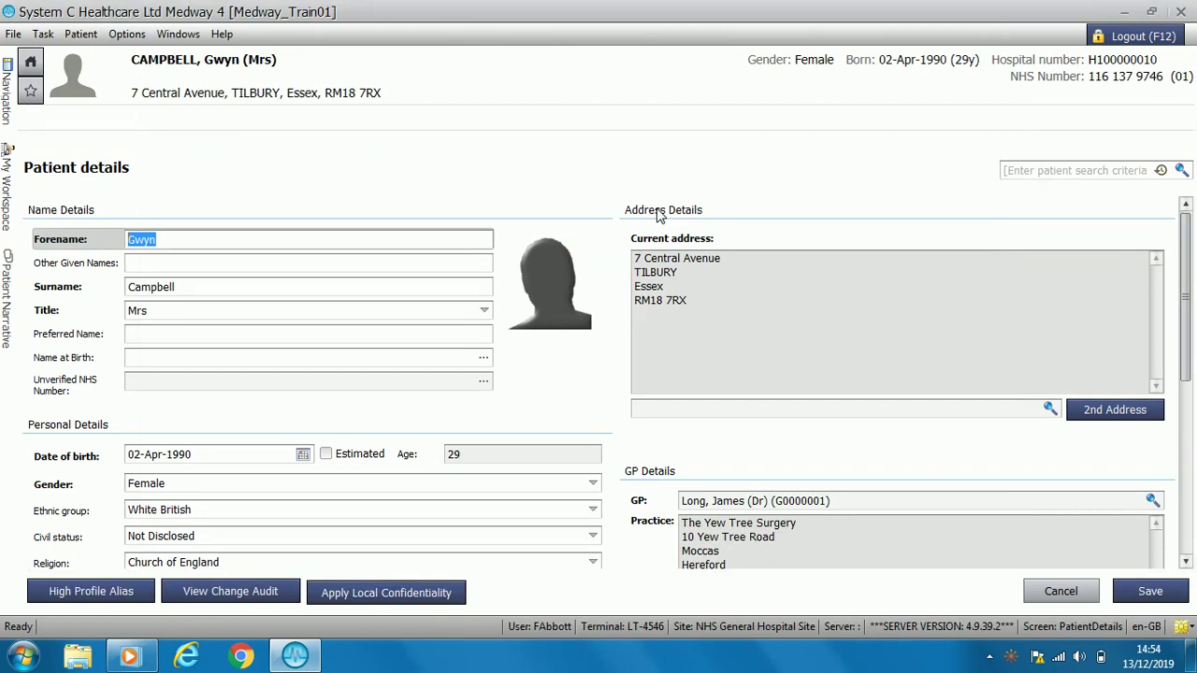
# Step: Mark the open patient as a favourite with the note 'frequent attender'
pyautogui.click(1162, 173)
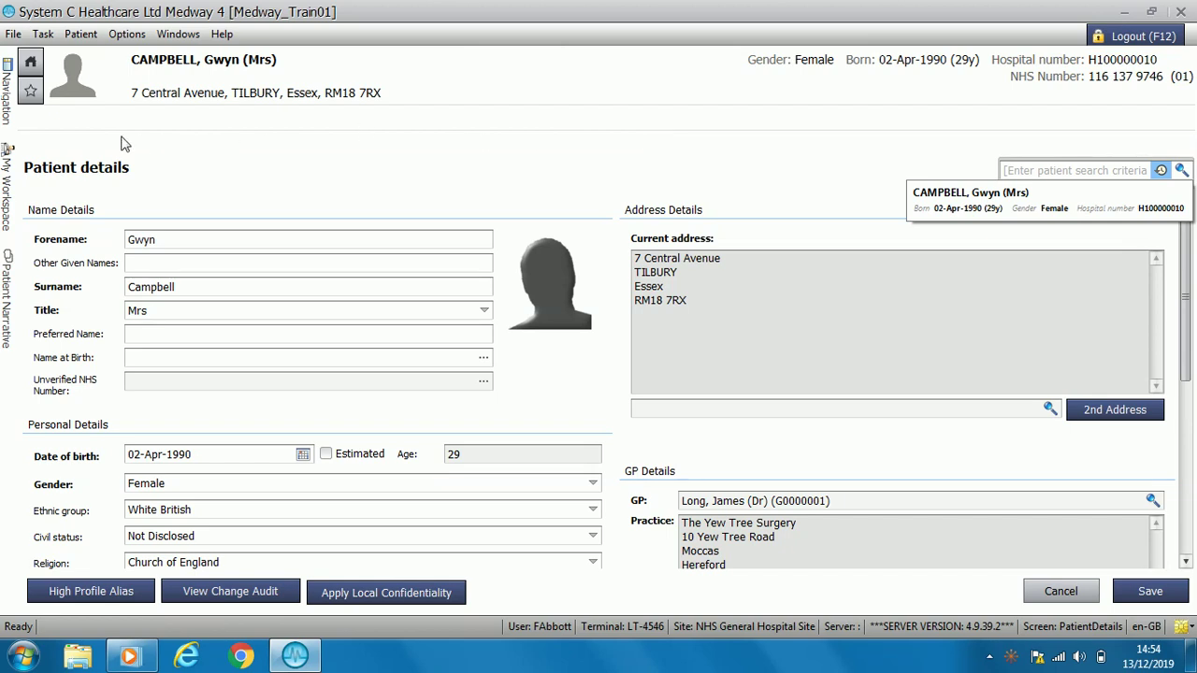
pyautogui.click(35, 99)
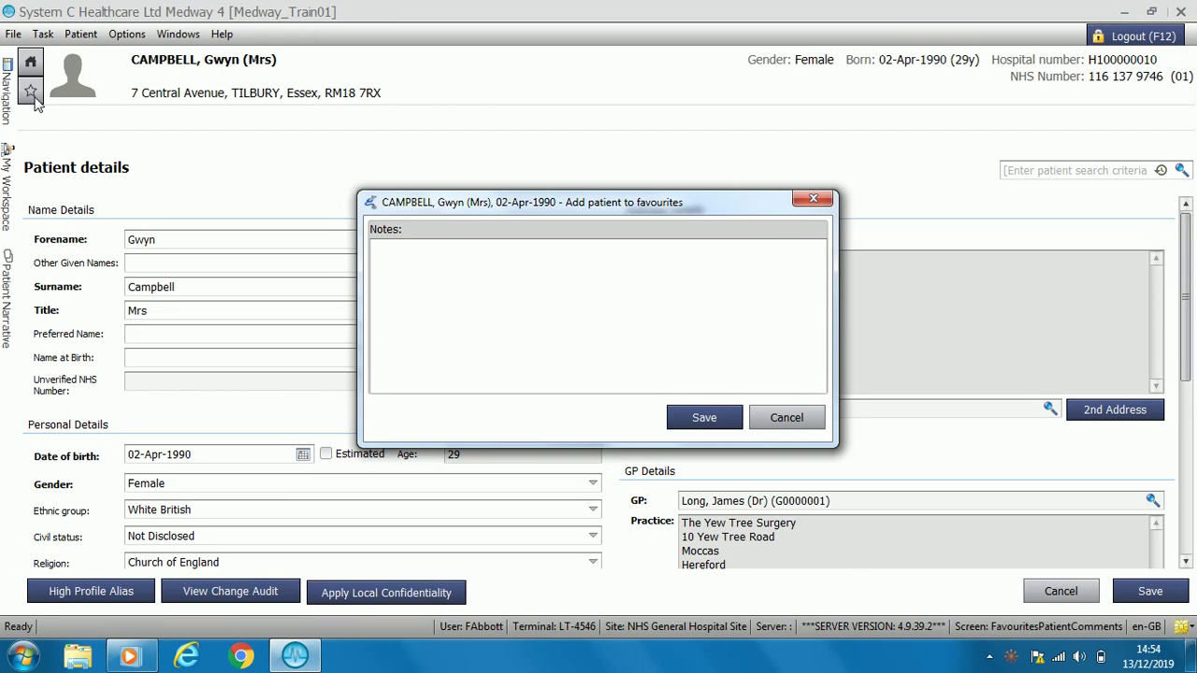
pyautogui.write('frequent attender')
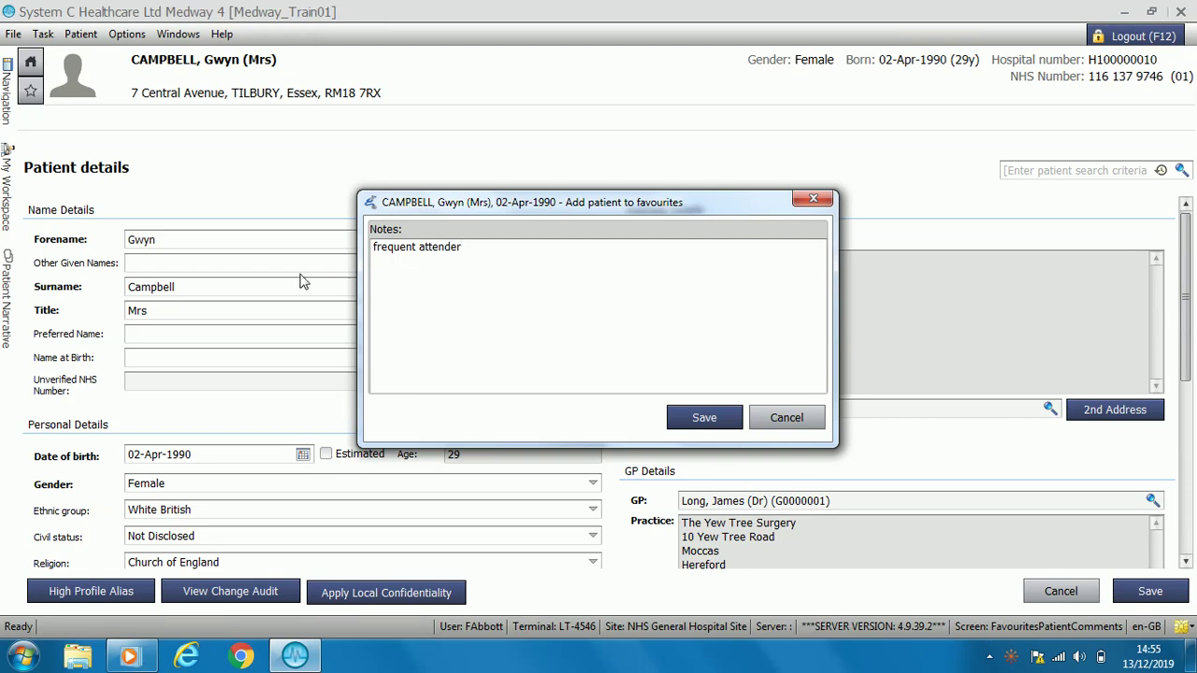
pyautogui.click(697, 420)
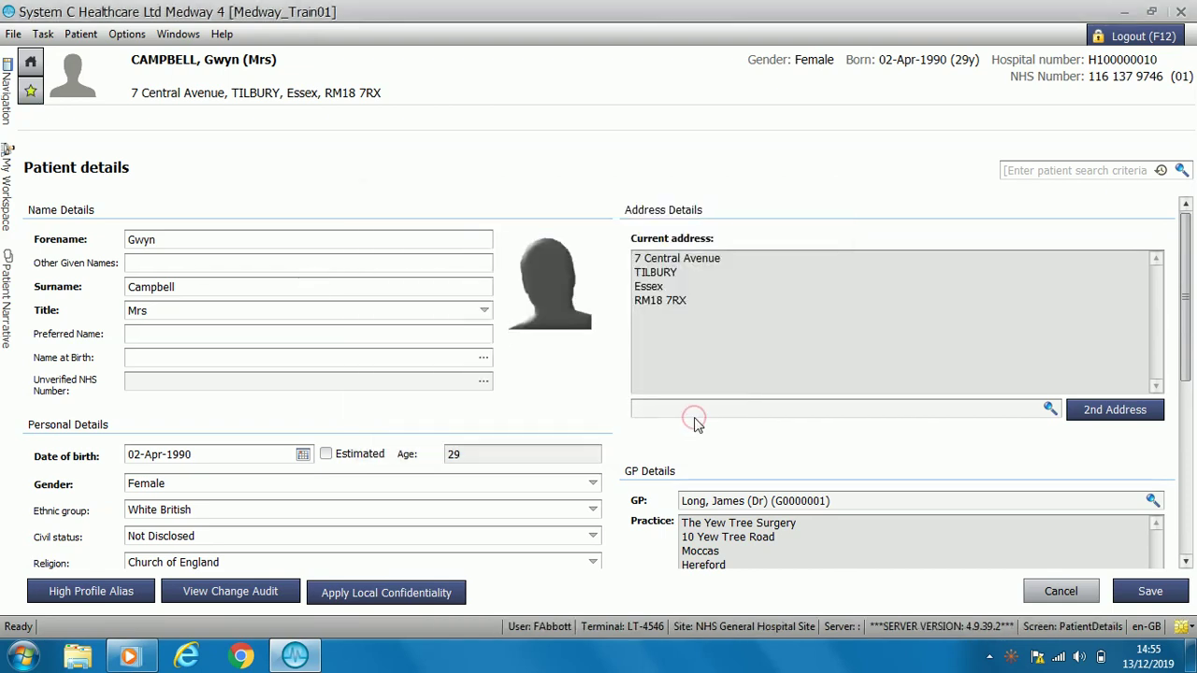
# Step: Post a narrative reading 'mobility issues' in Patient Narrative with Entity Type set to Patient
pyautogui.moveTo(5, 110)
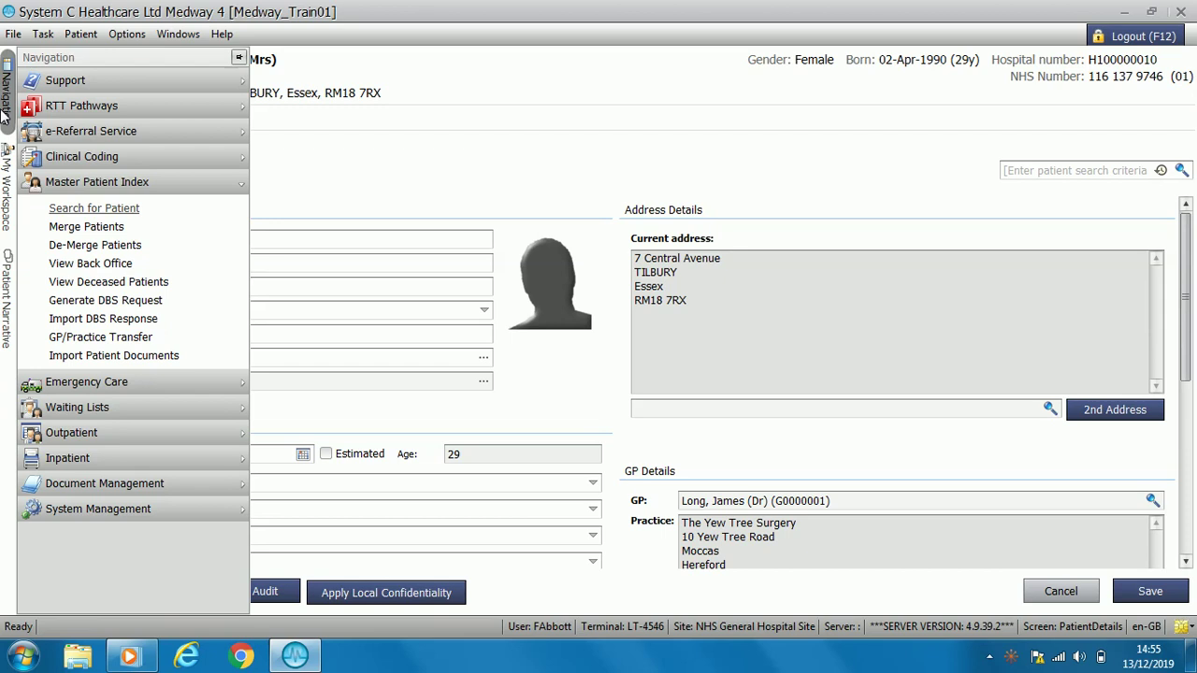
pyautogui.moveTo(4, 163)
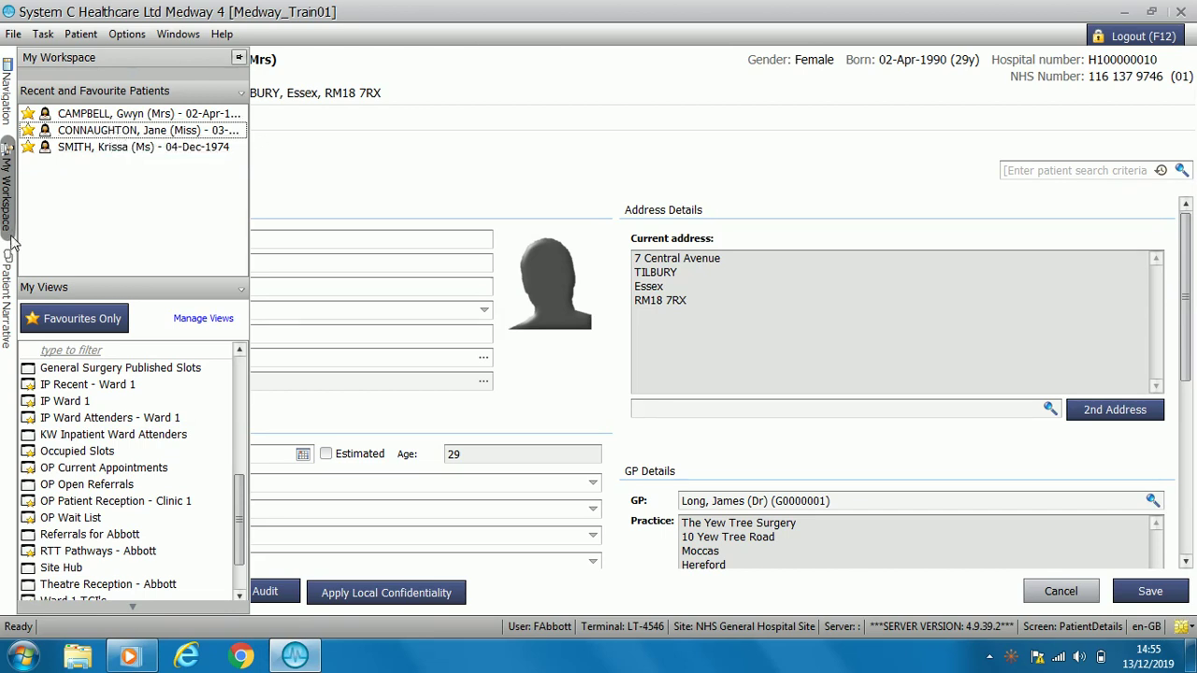
pyautogui.click(5, 313)
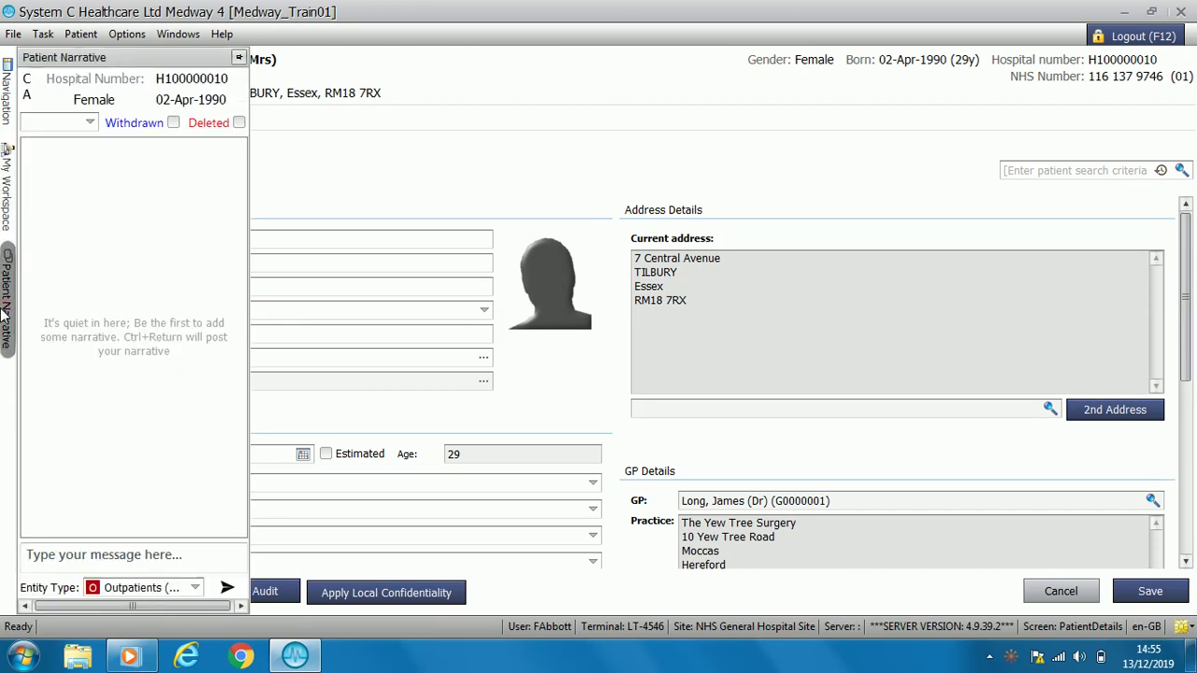
pyautogui.click(196, 588)
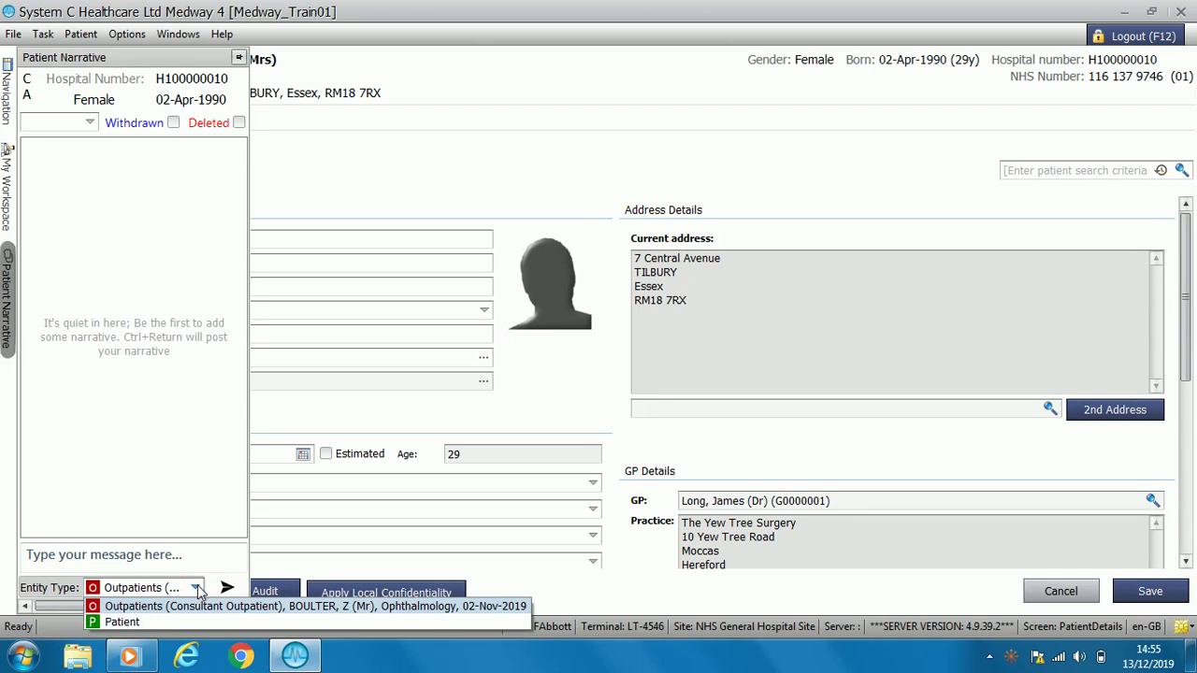
pyautogui.click(142, 621)
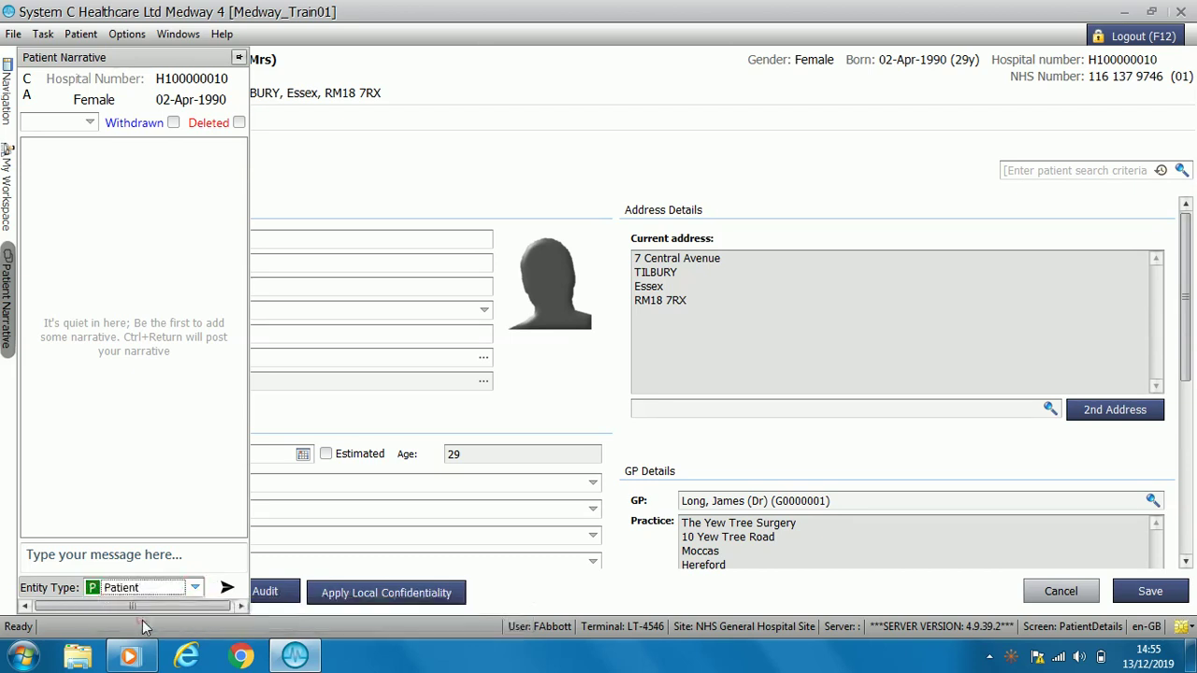
pyautogui.click(148, 557)
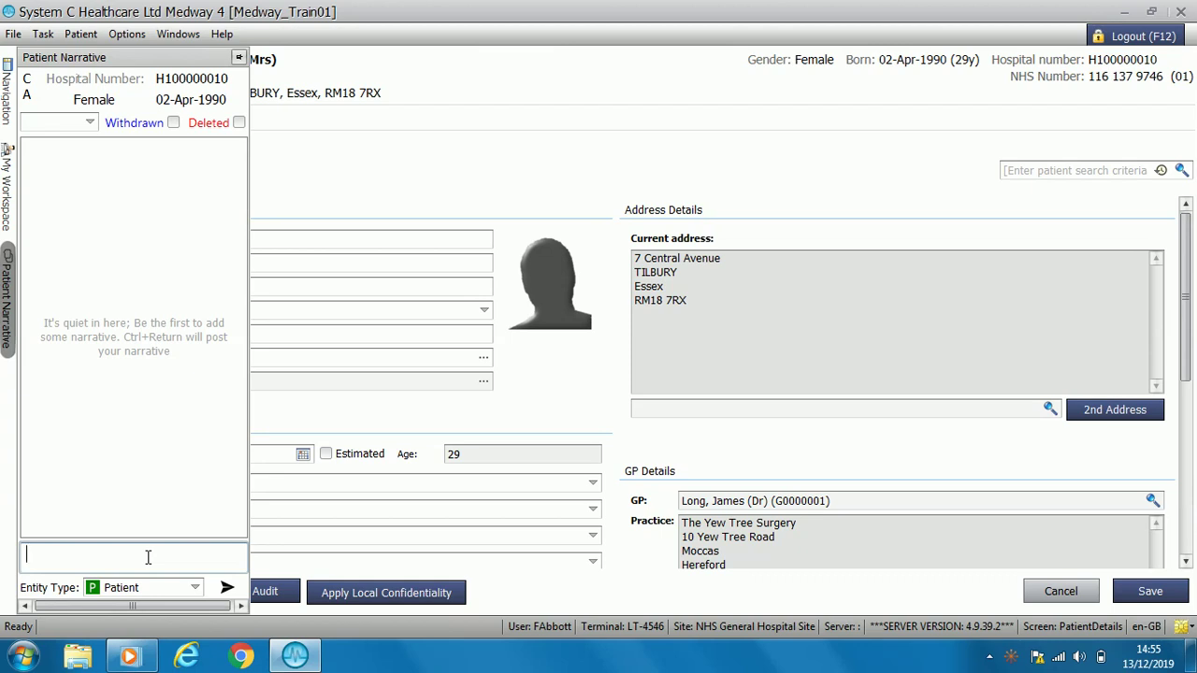
pyautogui.write('mobility issues')
pyautogui.hotkey('ctrl', 'Return')
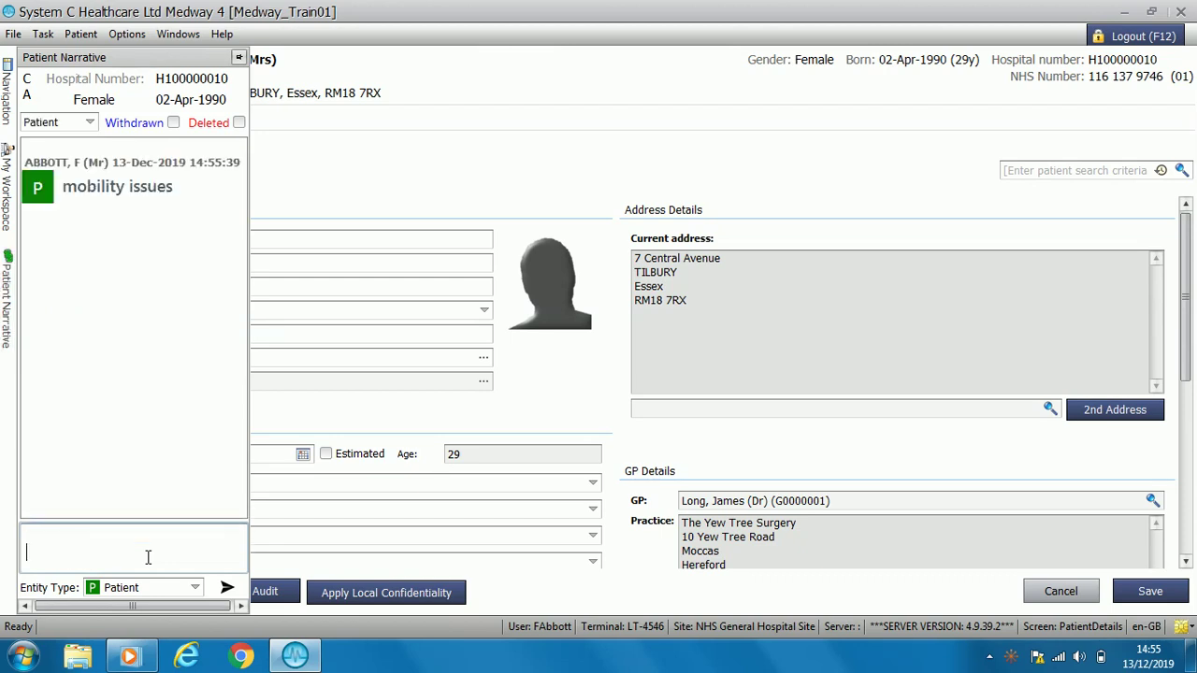
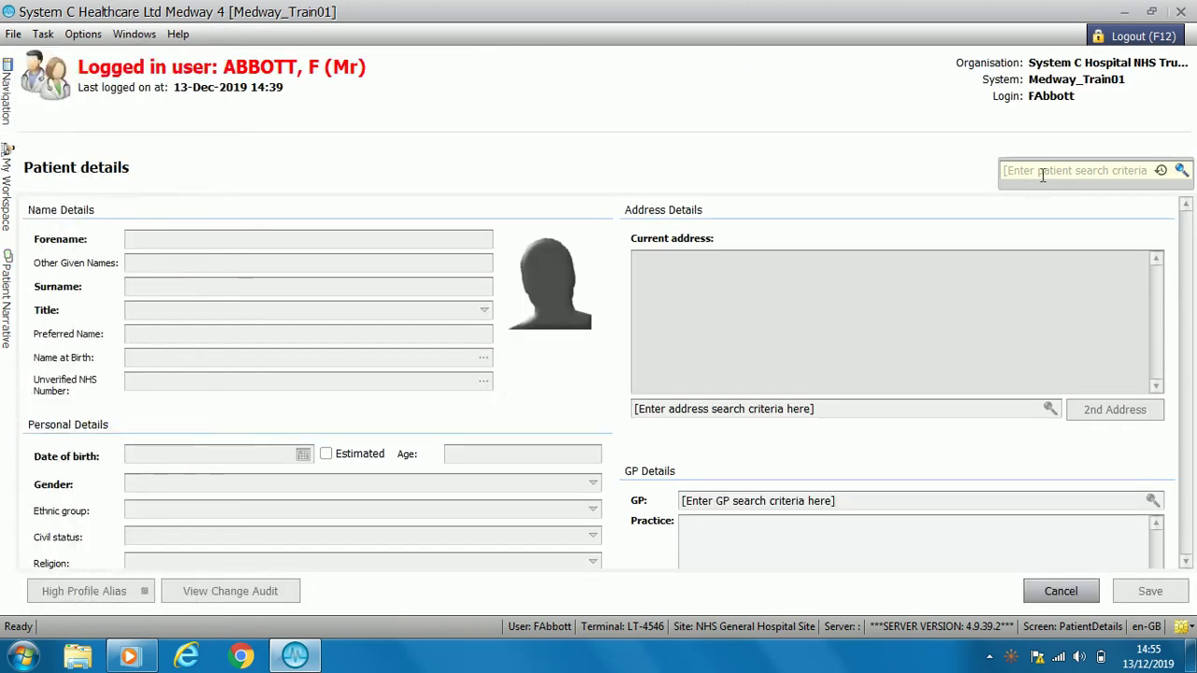
# Step: Search for existing patients by the patient's surname, clearing carried-over criteria
pyautogui.write('bloggs')
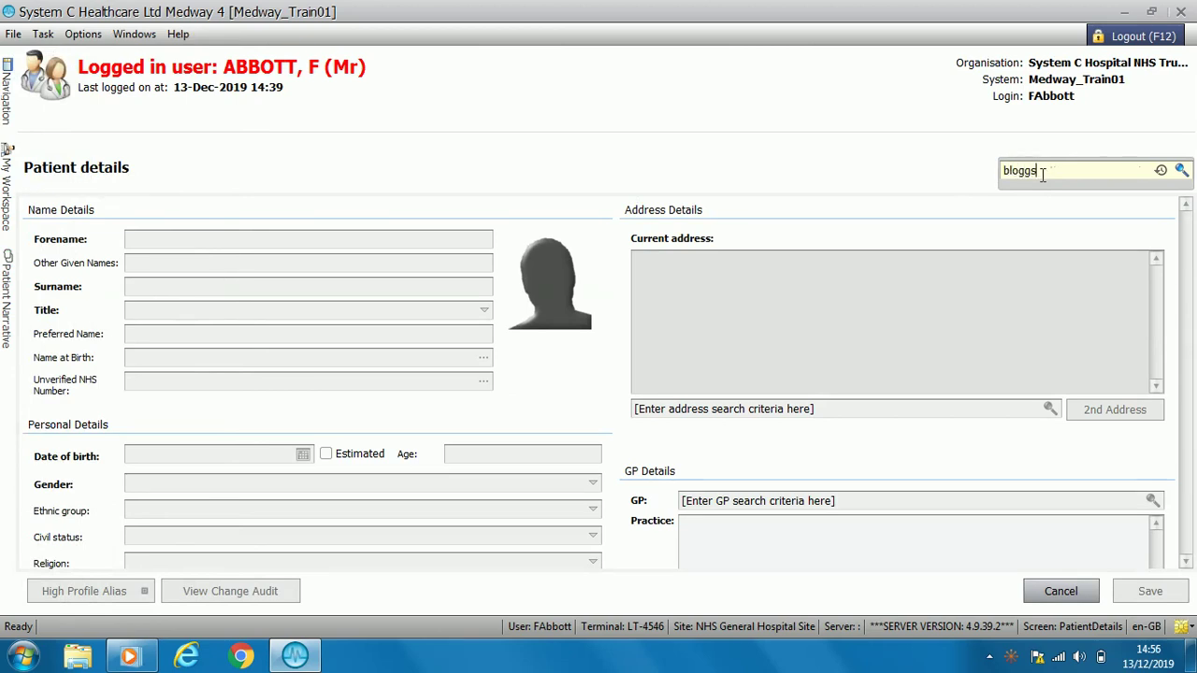
pyautogui.press('Return')
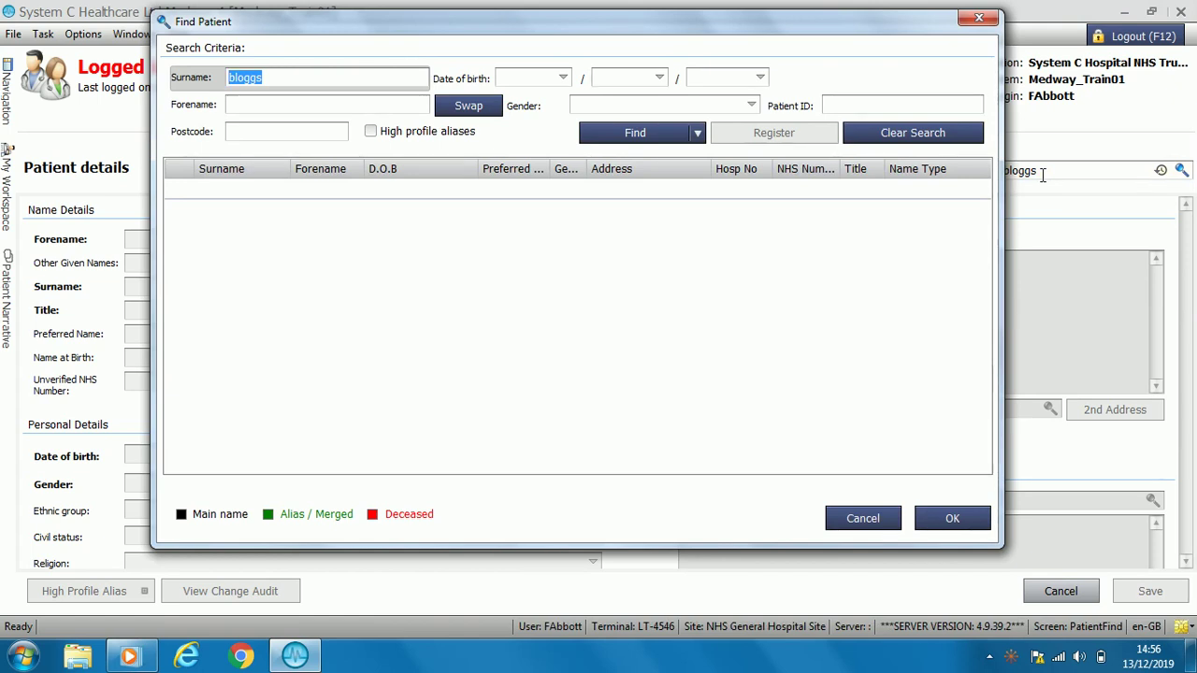
pyautogui.click(897, 141)
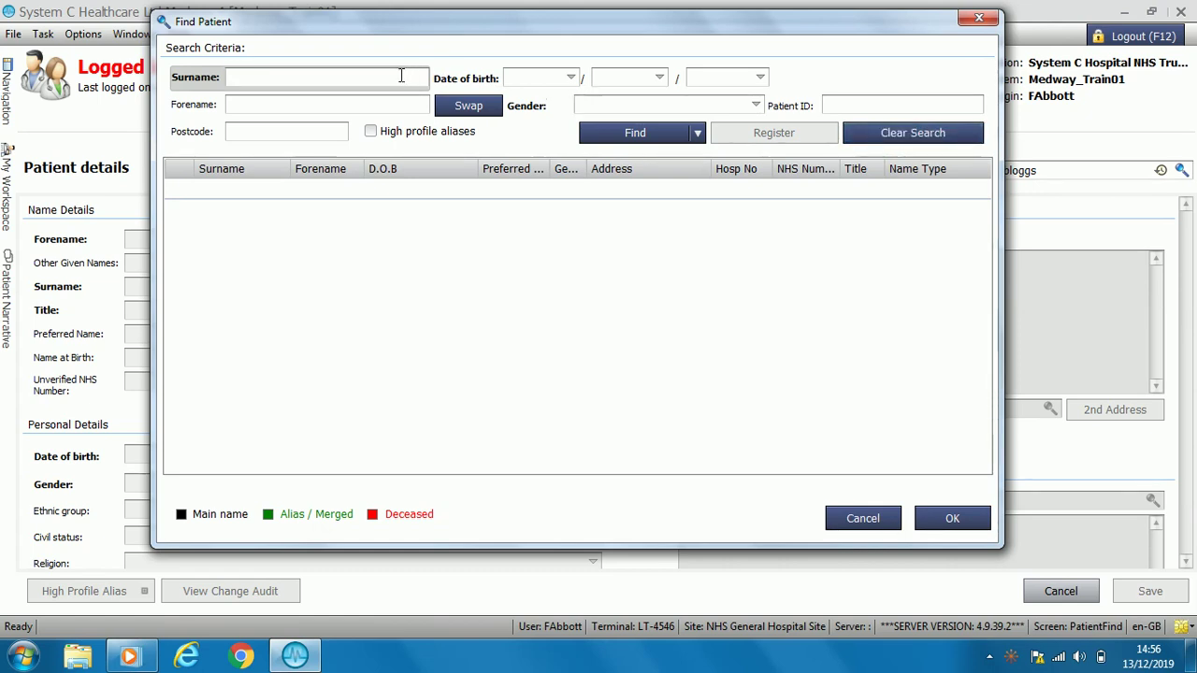
pyautogui.write('Bloggs')
pyautogui.press('Tab')
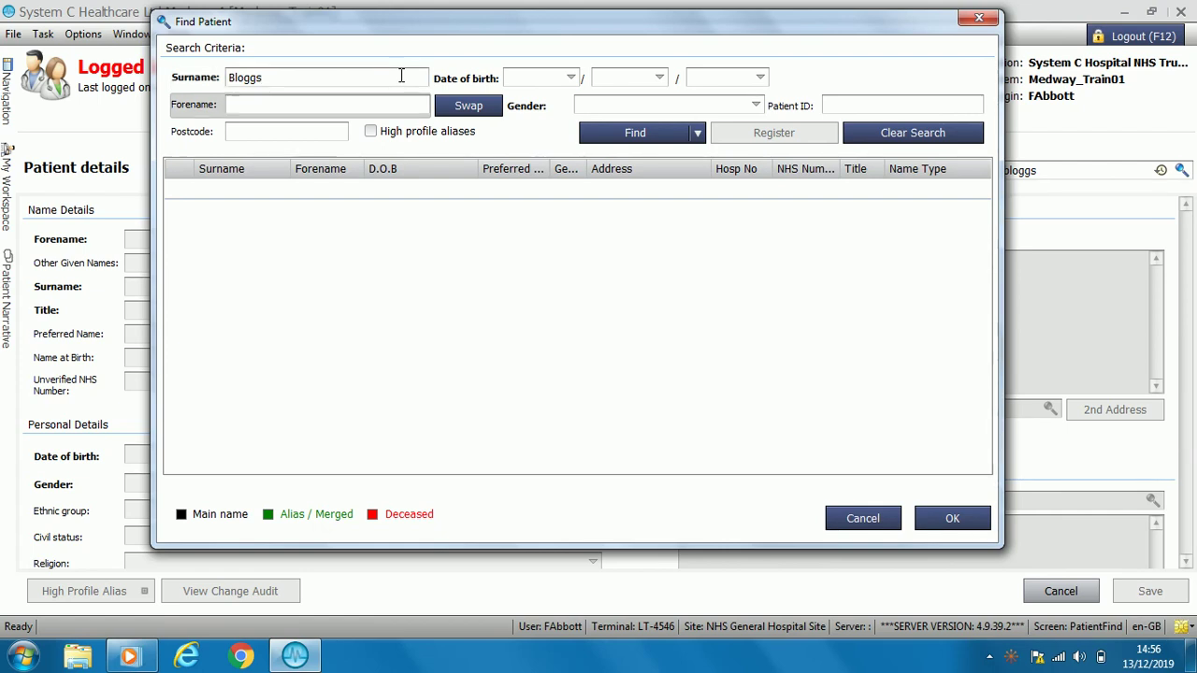
pyautogui.click(570, 78)
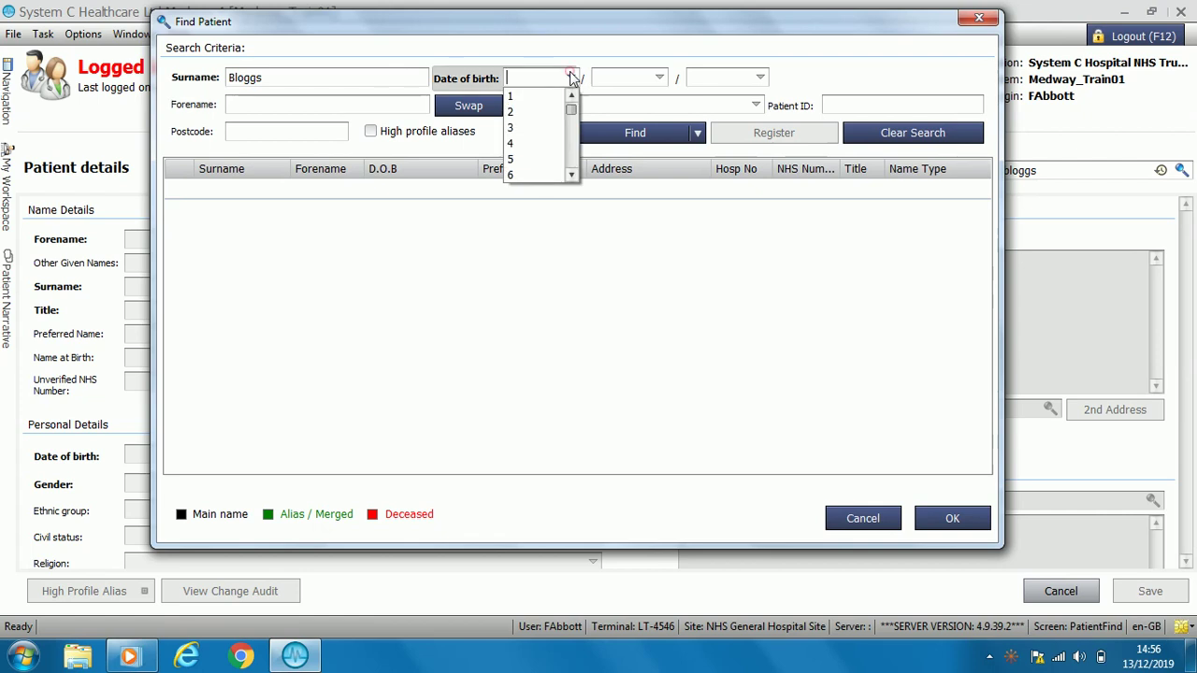
pyautogui.click(535, 99)
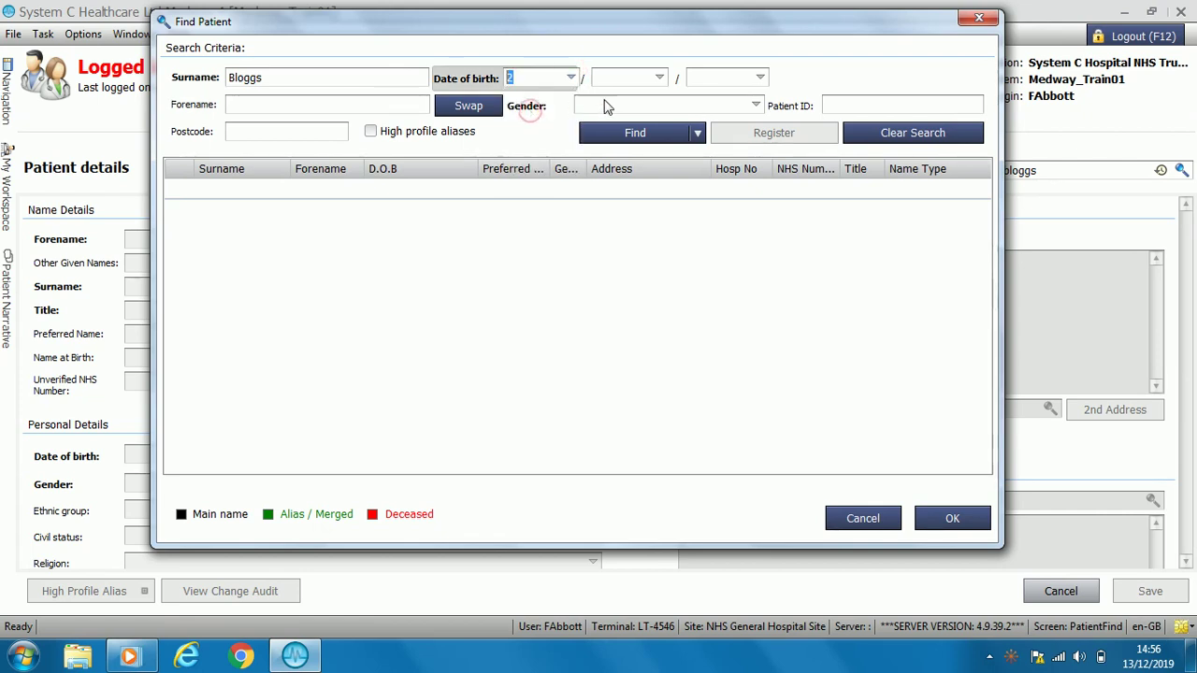
pyautogui.click(619, 79)
pyautogui.click(659, 79)
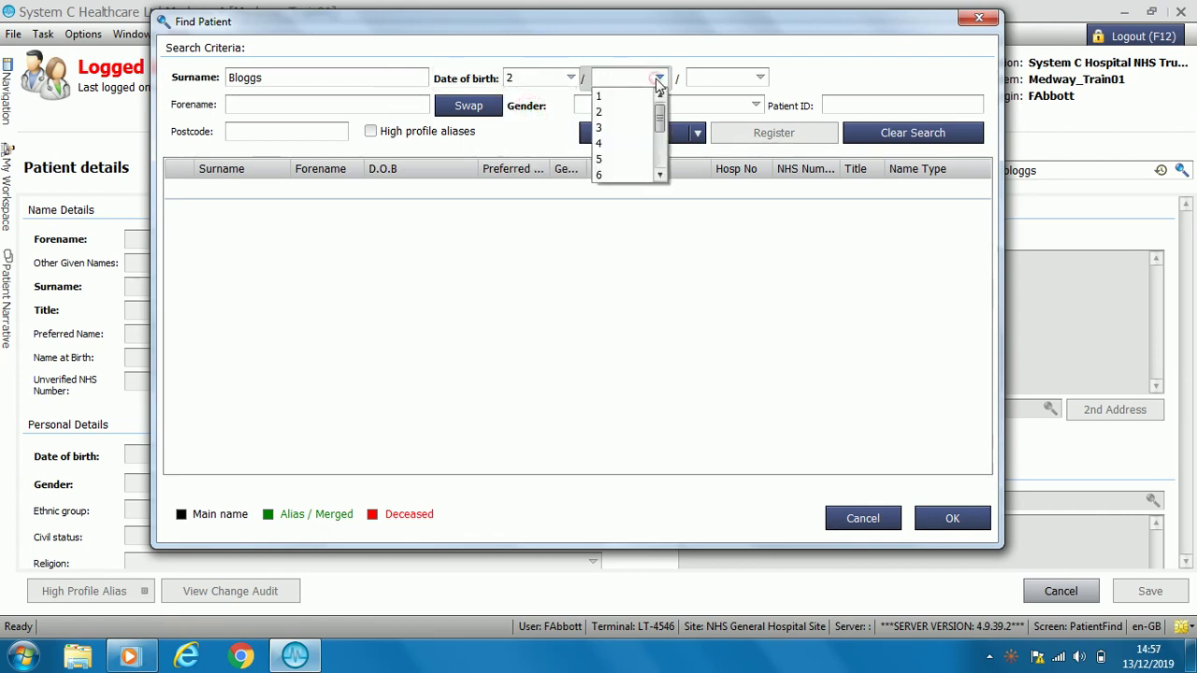
pyautogui.click(604, 174)
pyautogui.click(729, 77)
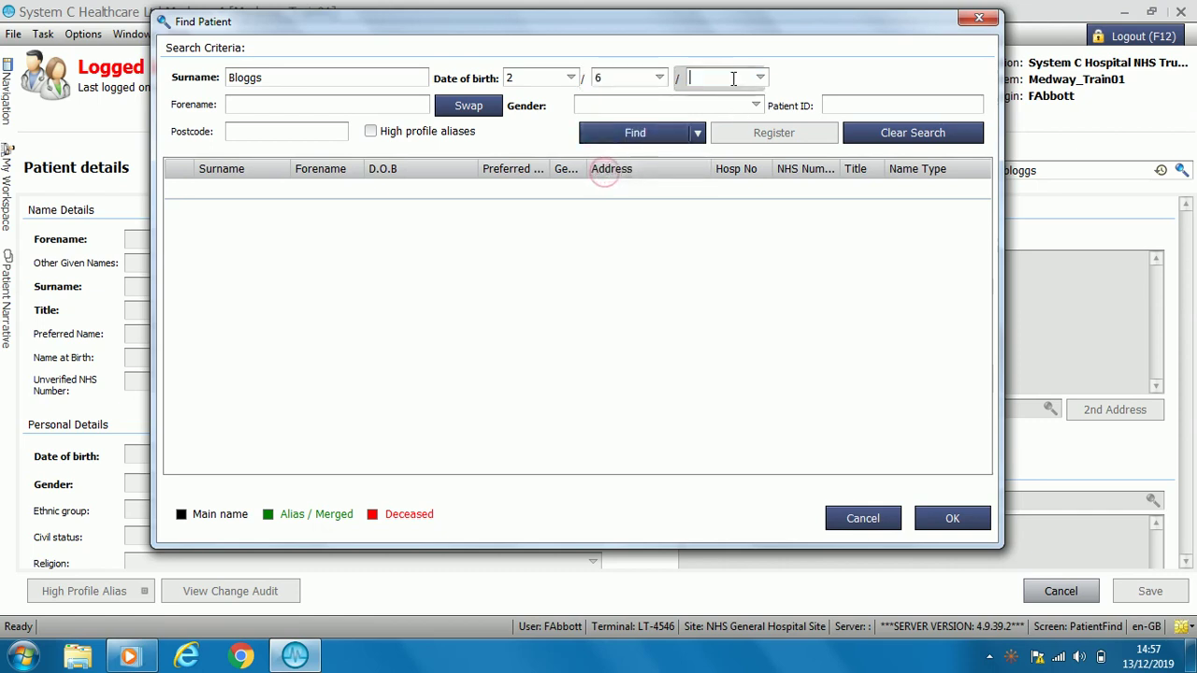
pyautogui.write('1999')
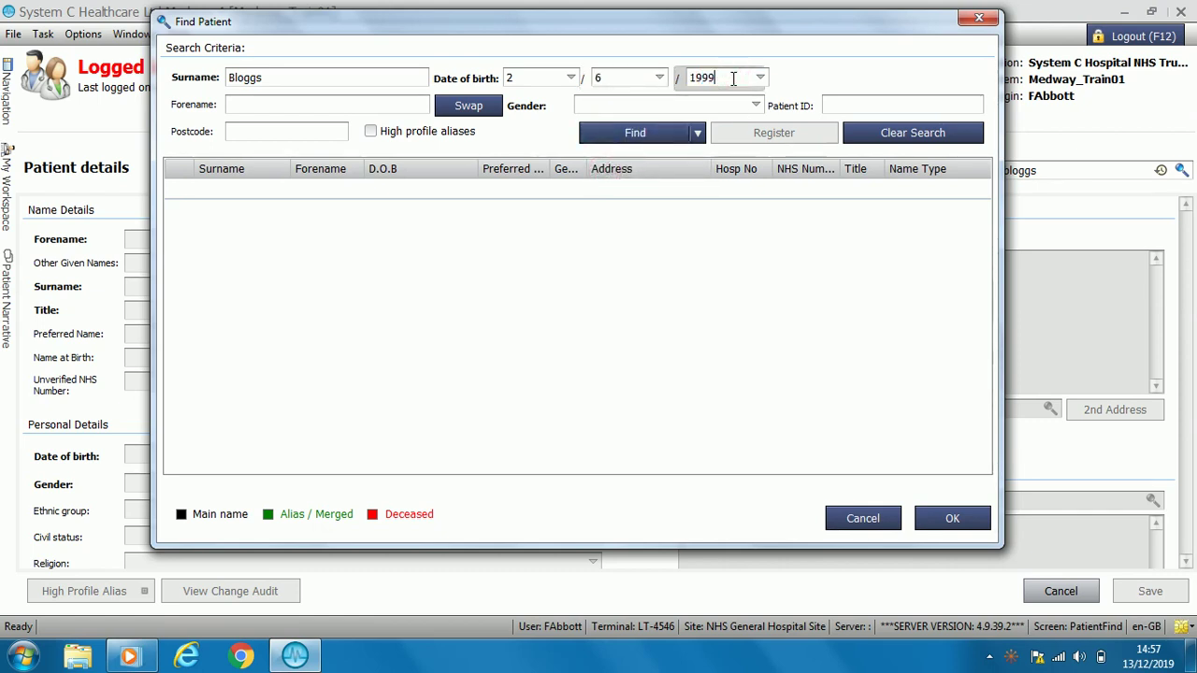
# Step: Search again with gender Male and register the unmatched patient as new
pyautogui.click(639, 134)
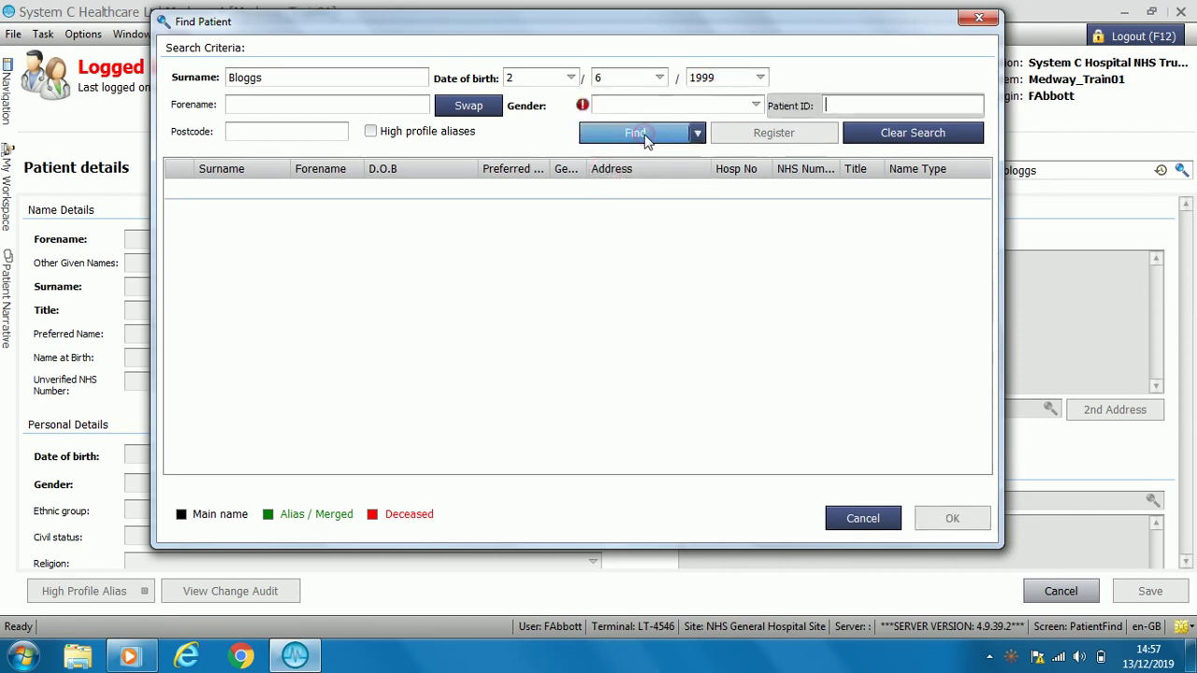
pyautogui.click(657, 105)
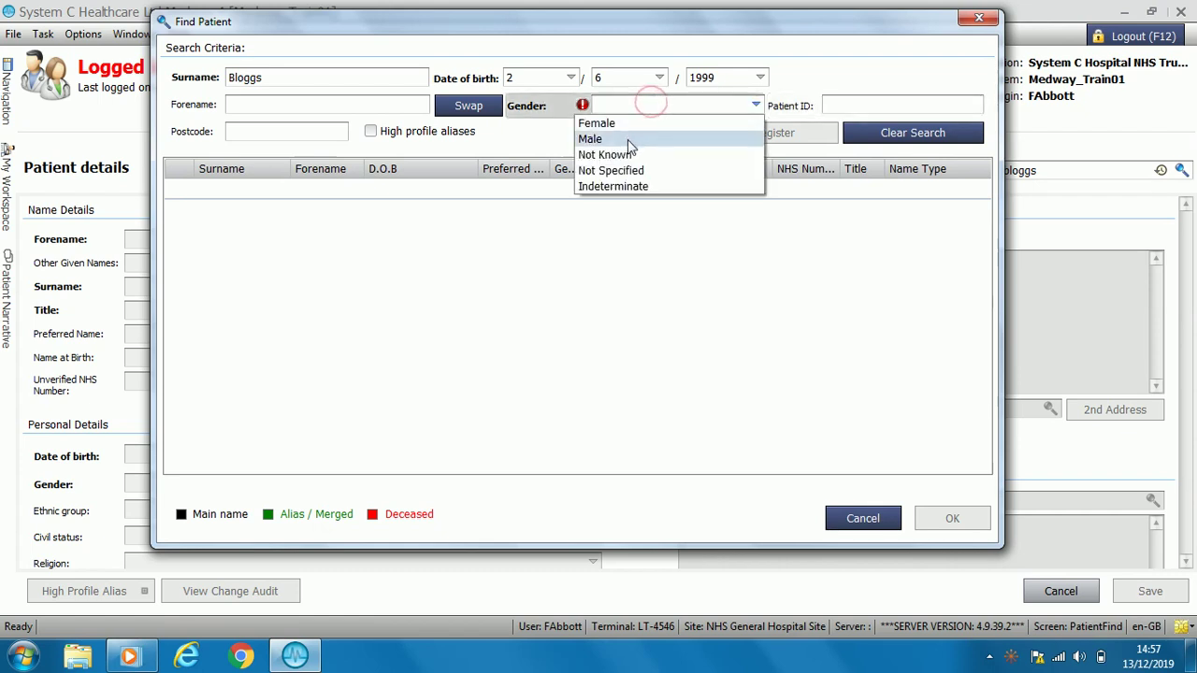
pyautogui.click(631, 140)
pyautogui.click(628, 137)
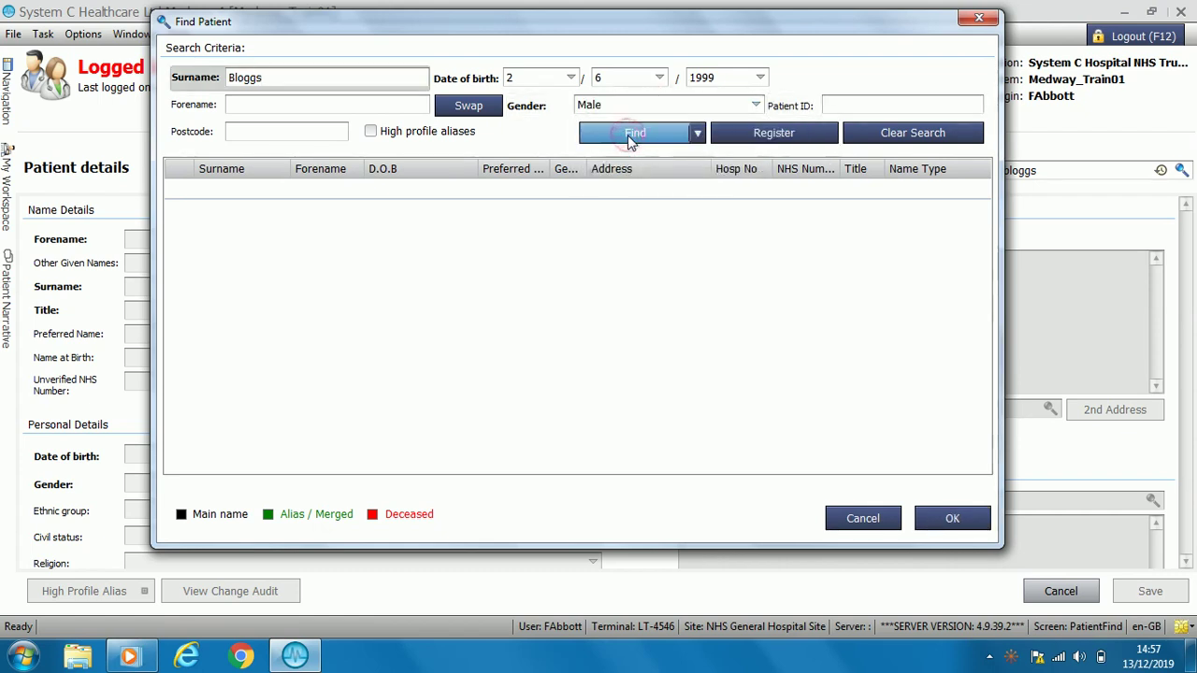
pyautogui.click(743, 139)
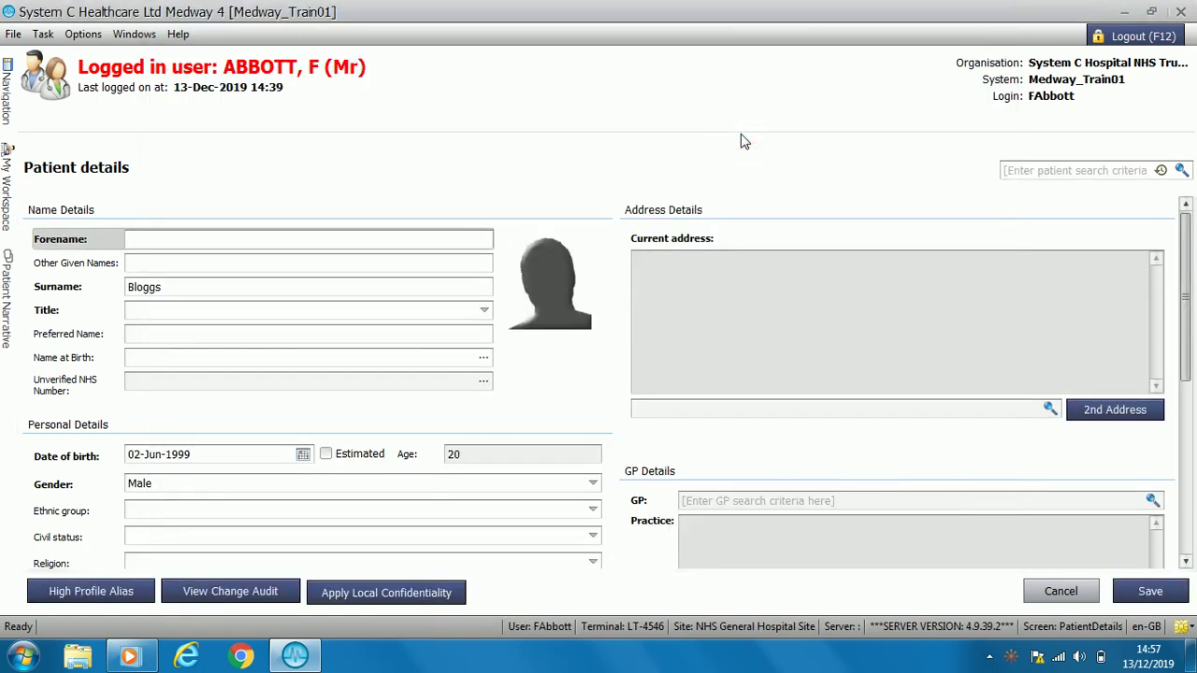
# Step: Enter the patient's forename and set the title to Mr
pyautogui.click(310, 239)
pyautogui.write('Joie')
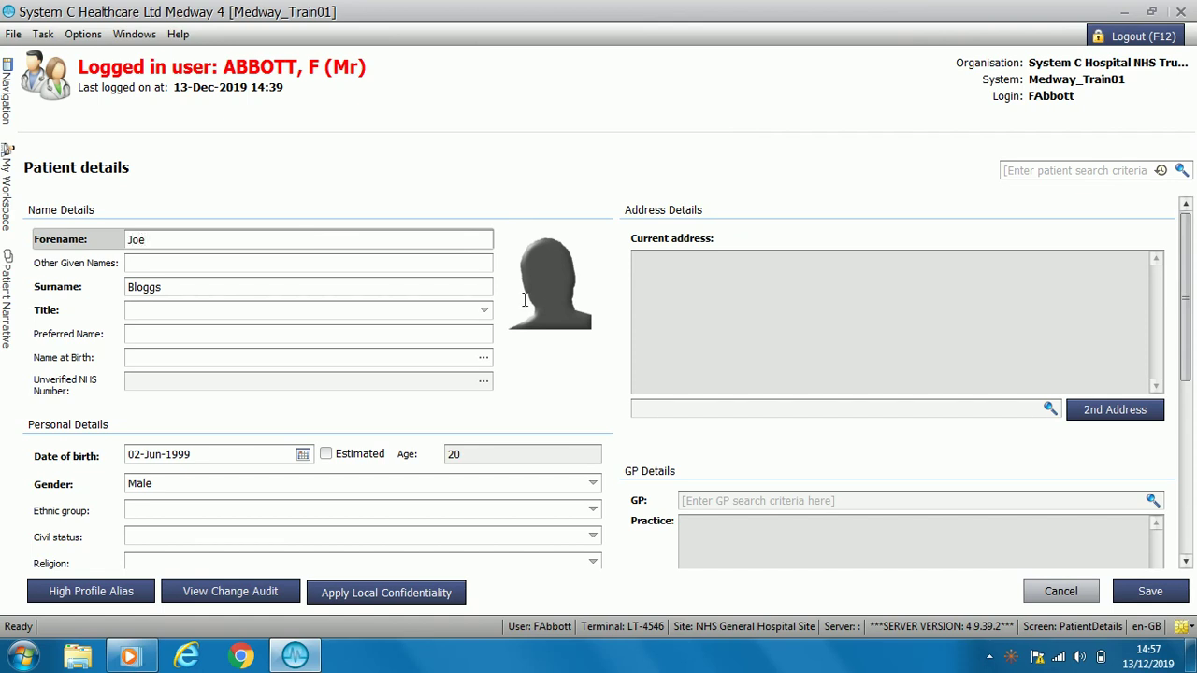
pyautogui.click(419, 309)
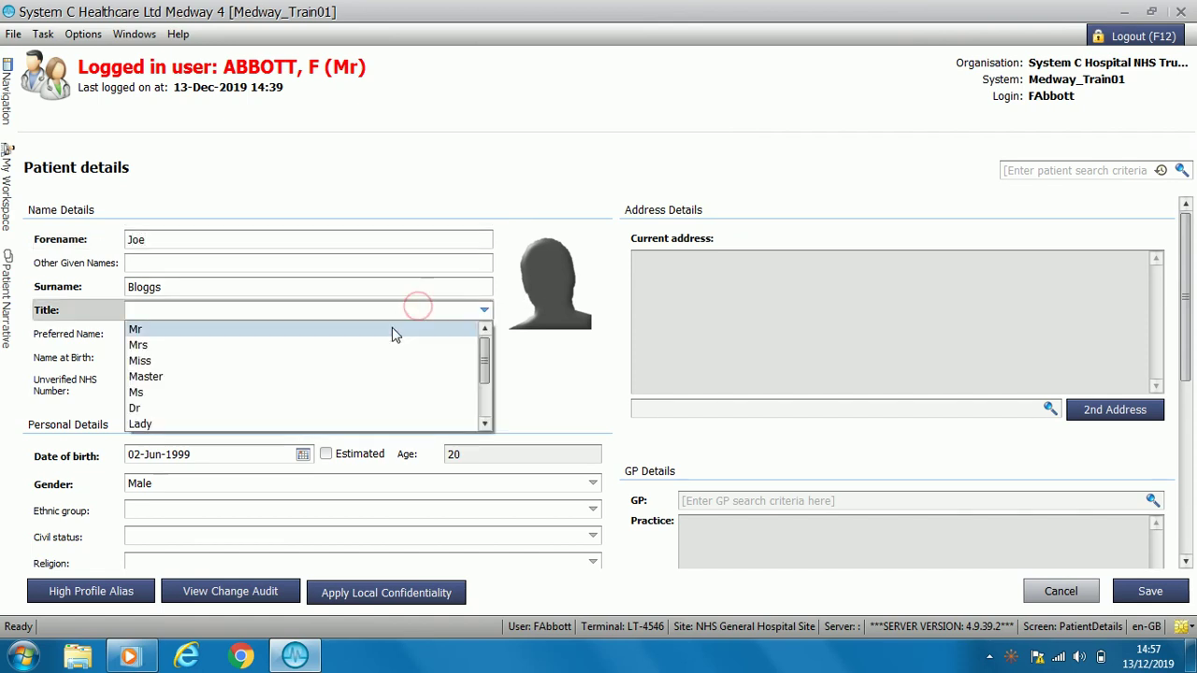
pyautogui.click(393, 329)
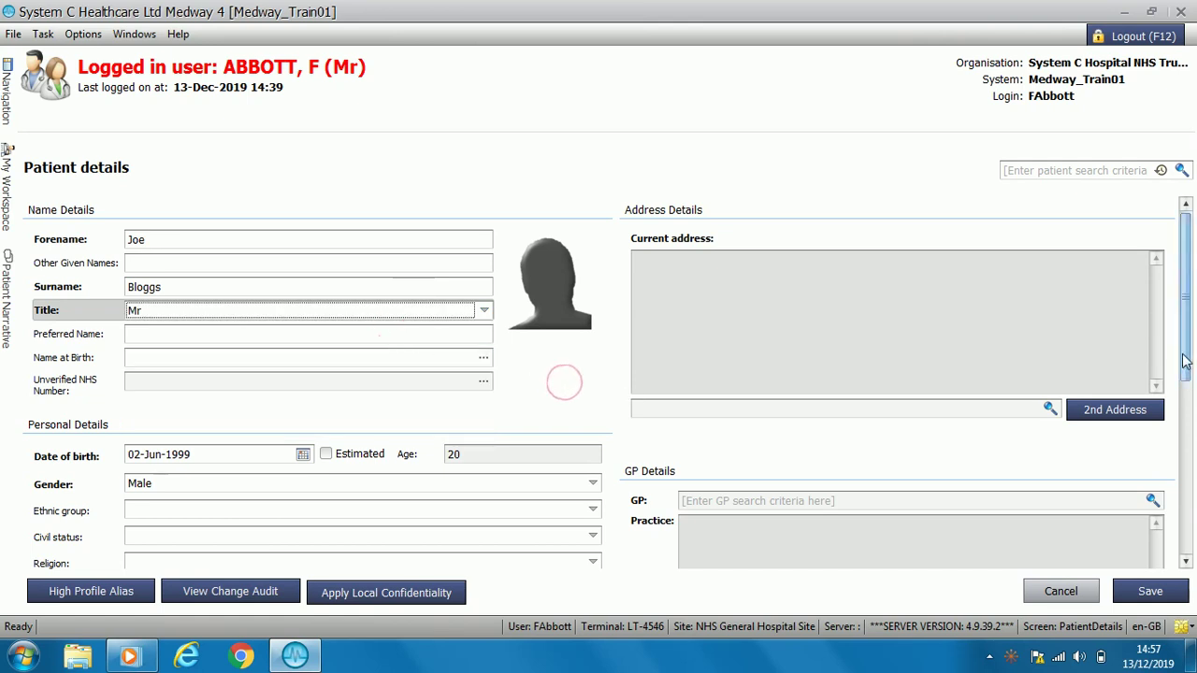
# Step: Set In UK 12 Months to Yes
pyautogui.scroll(-1, 1186, 369)
pyautogui.scroll(-3, 1185, 369)
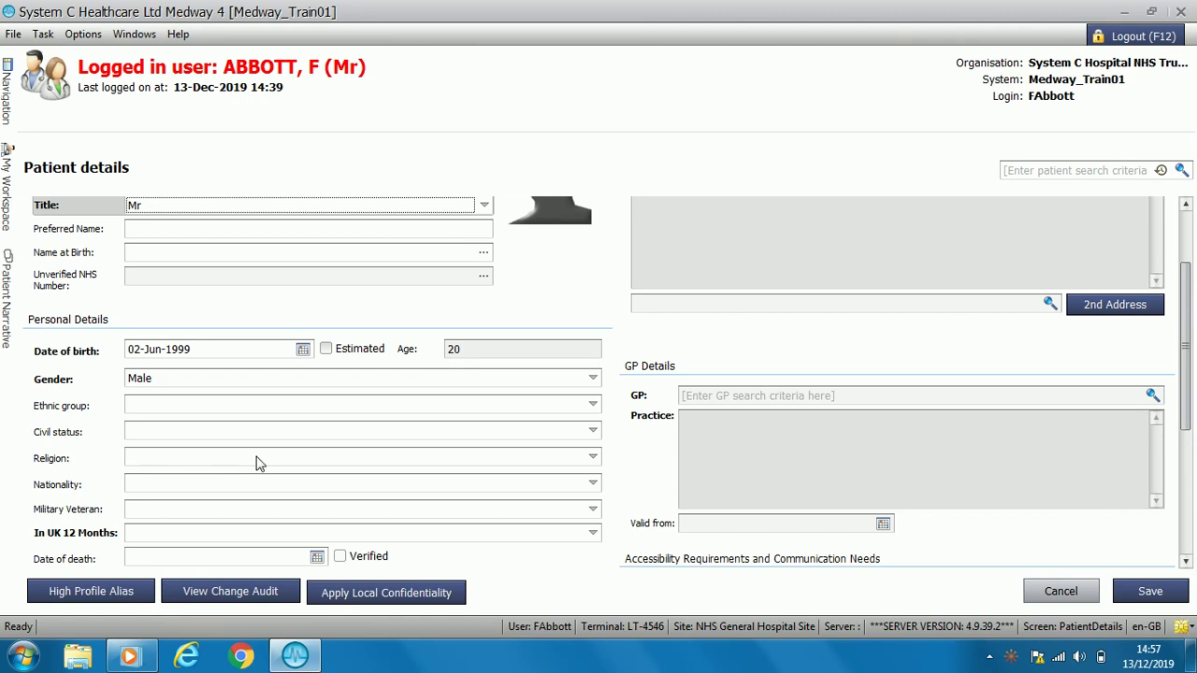
pyautogui.click(239, 532)
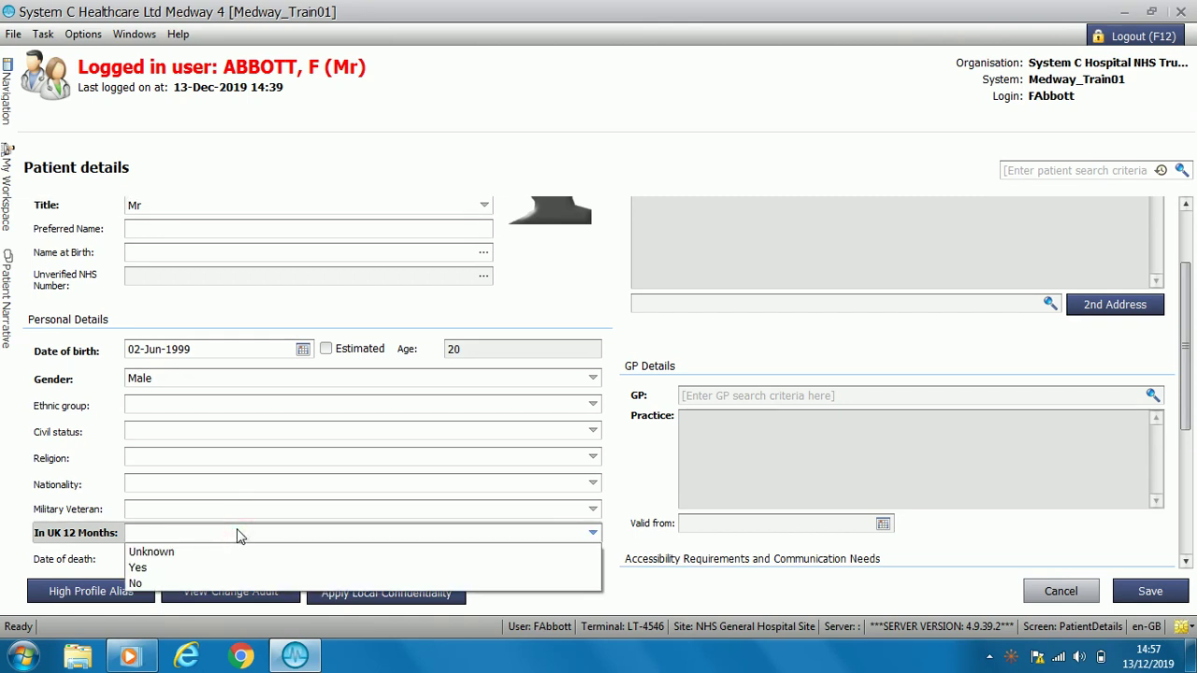
pyautogui.click(181, 563)
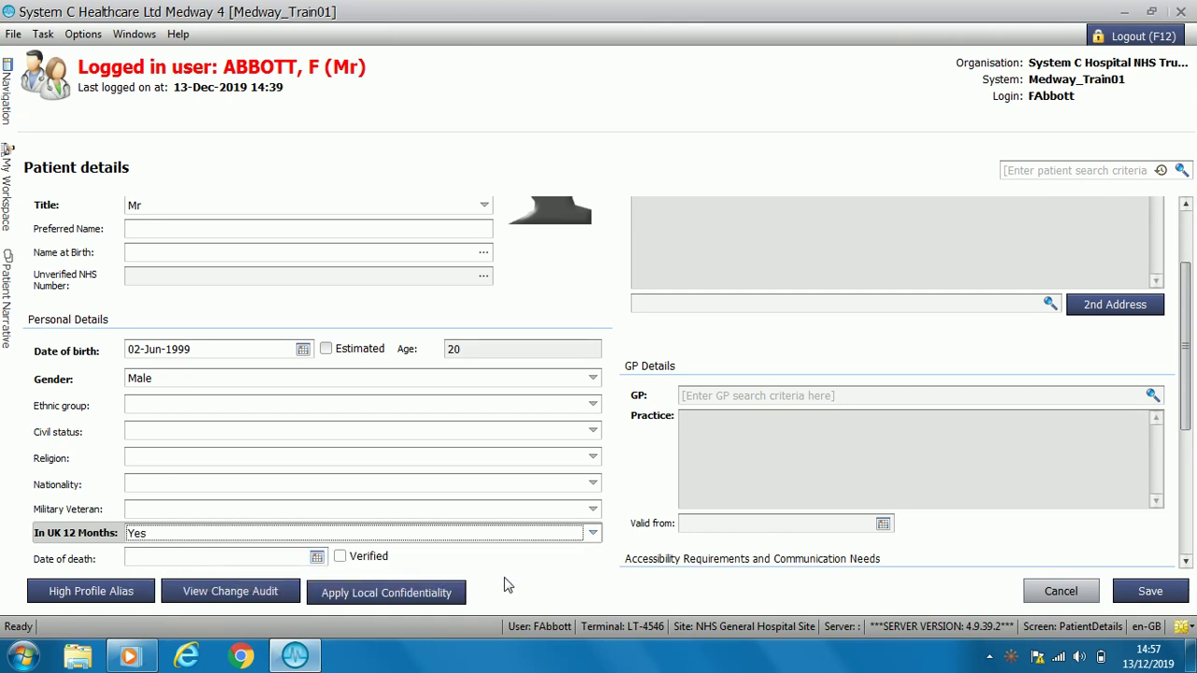
pyautogui.moveTo(1185, 348); pyautogui.dragTo(1187, 293)
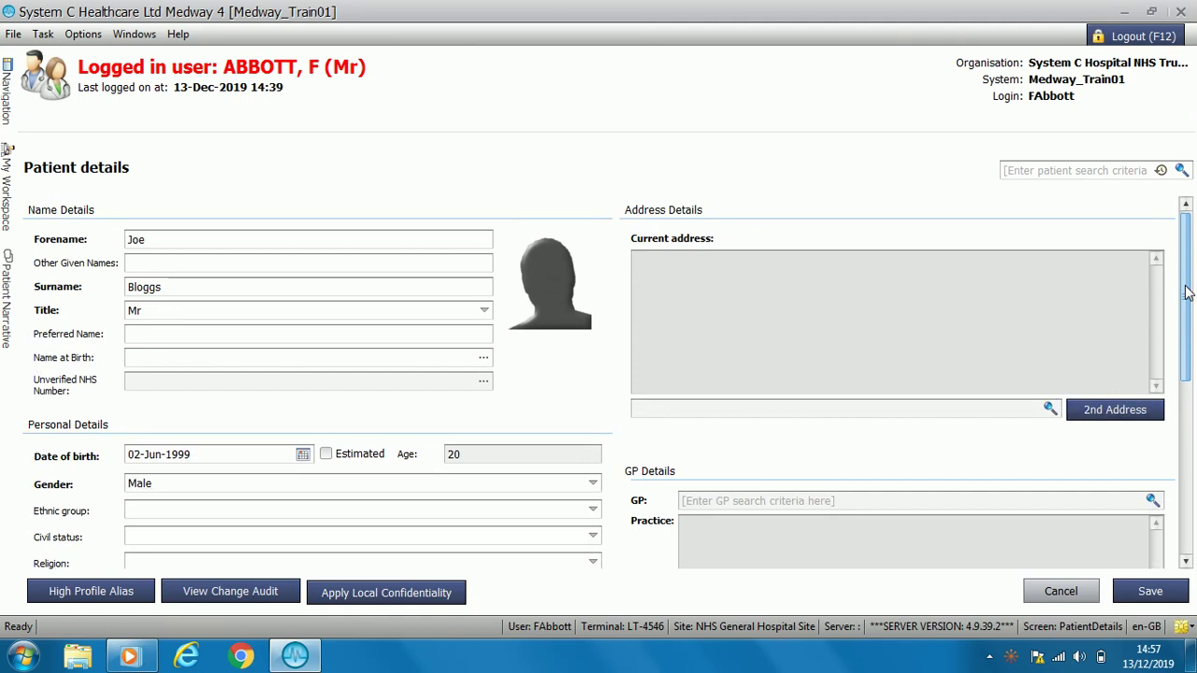
# Step: Look up the current address by postcode and save the Barnsley Hospital match to the record
pyautogui.click(978, 409)
pyautogui.click(978, 410)
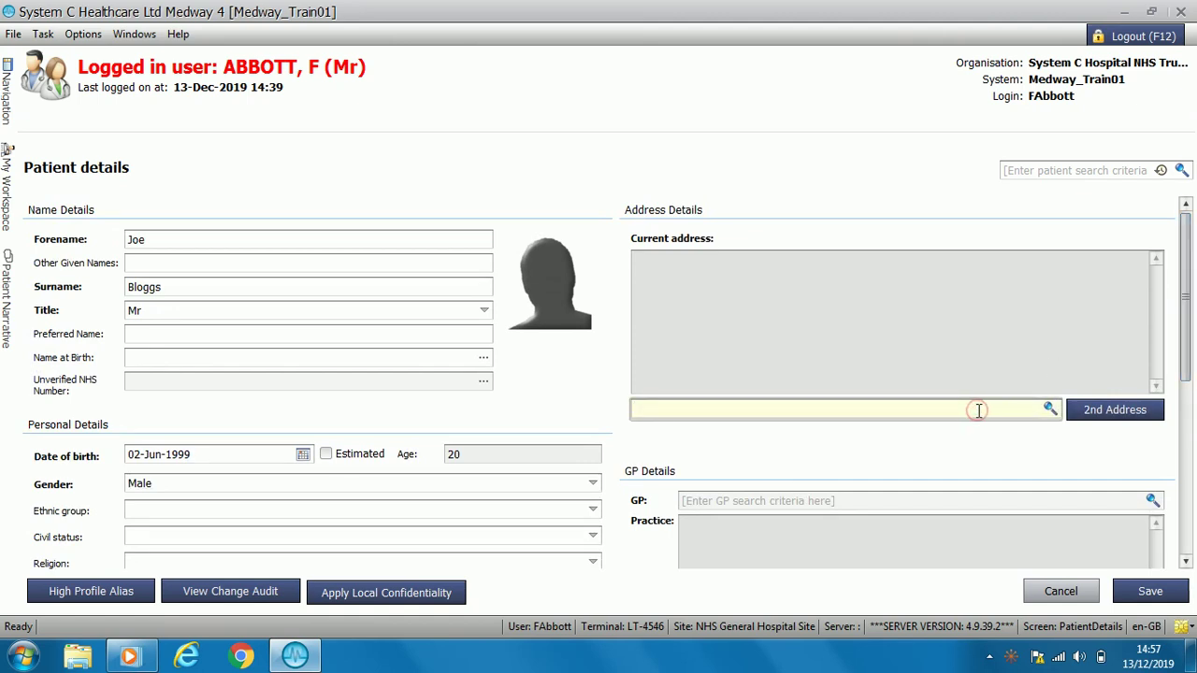
pyautogui.write('s75 2ep')
pyautogui.click(1050, 410)
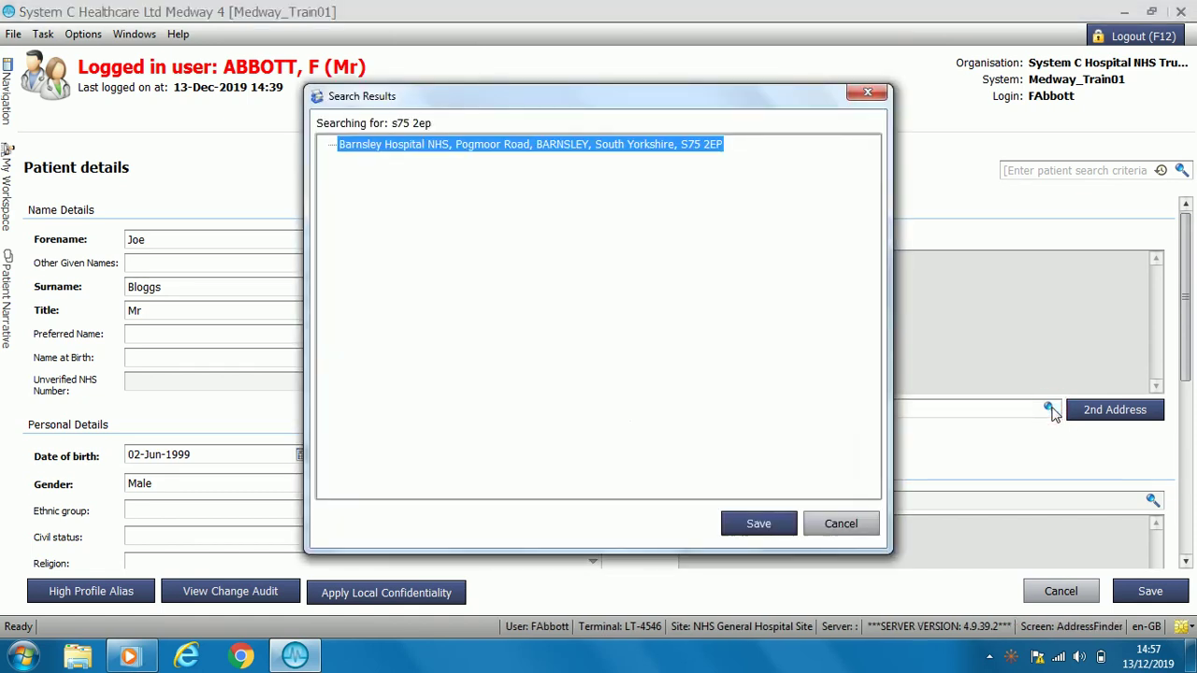
pyautogui.click(757, 522)
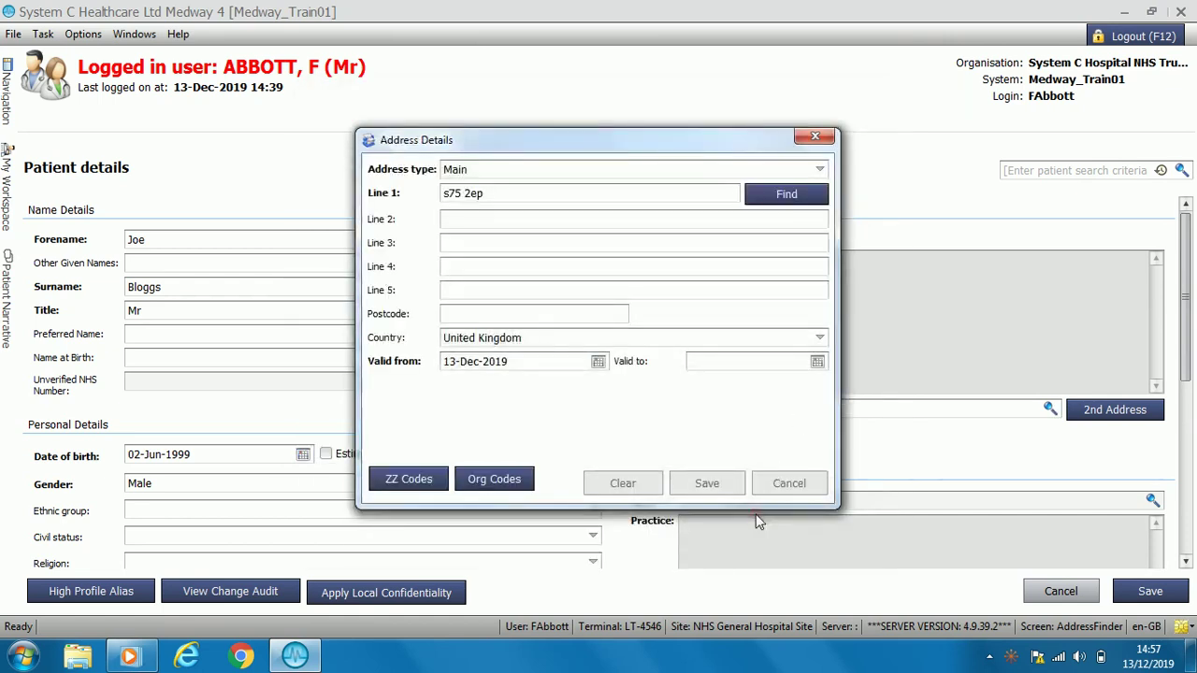
pyautogui.click(713, 483)
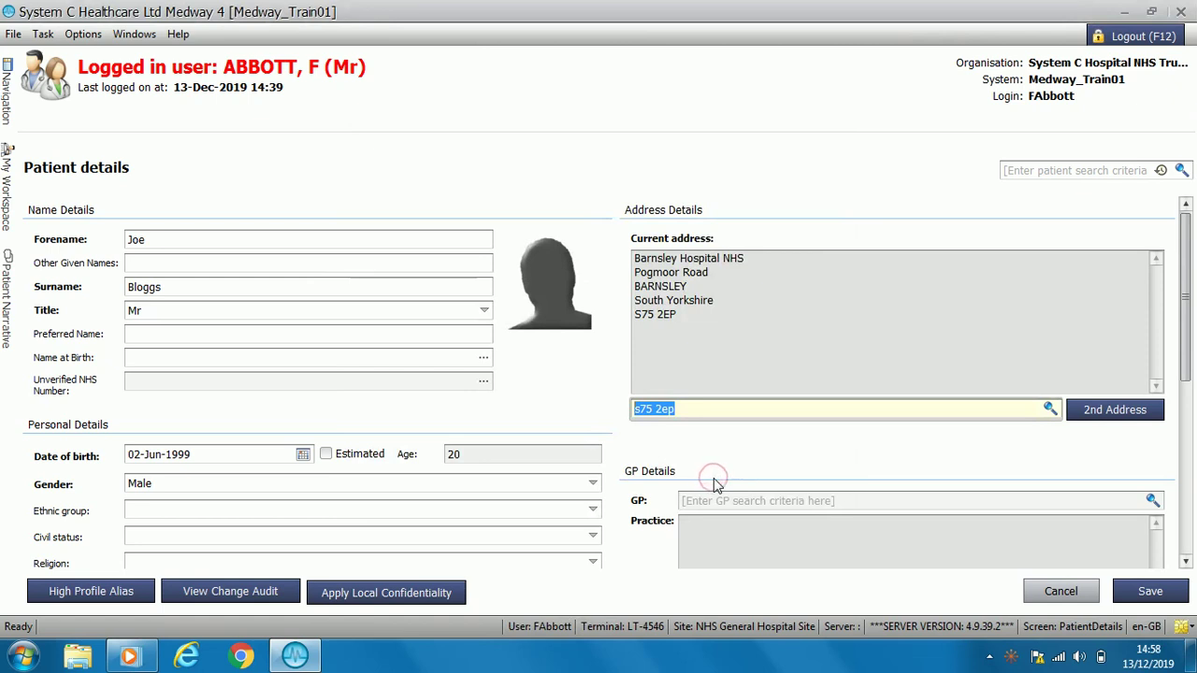
pyautogui.scroll(-1, 1167, 565)
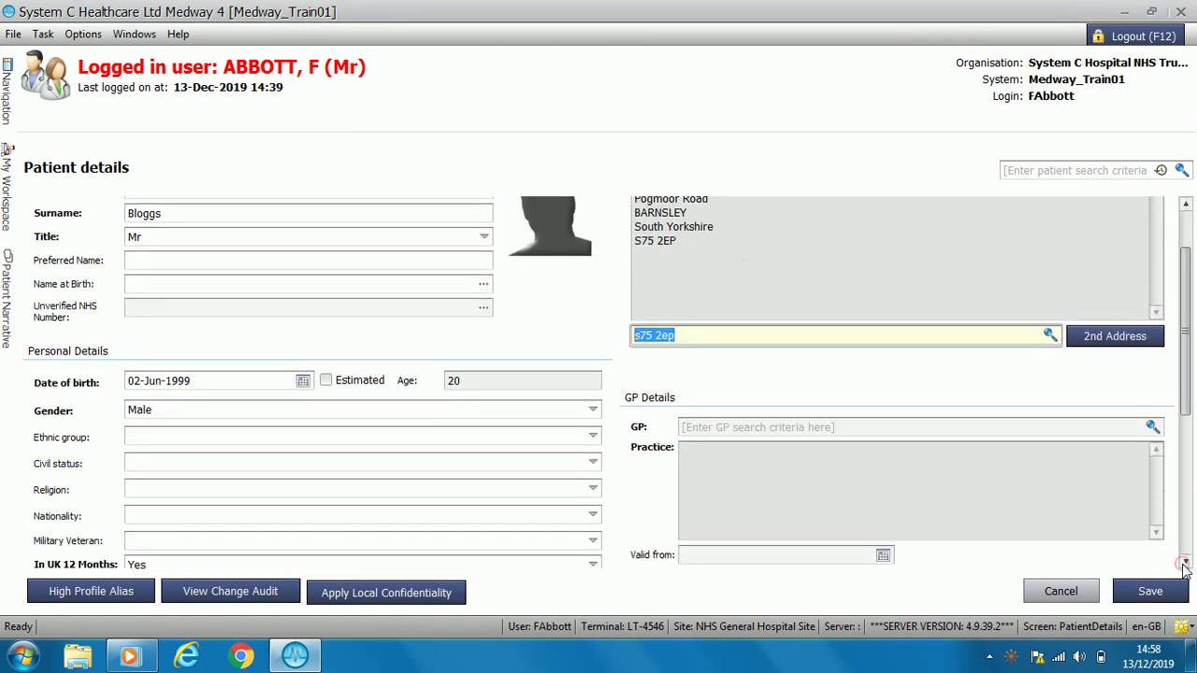
# Step: Search for the GP by partial surname with the local filter turned off
pyautogui.click(1031, 426)
pyautogui.write('craven')
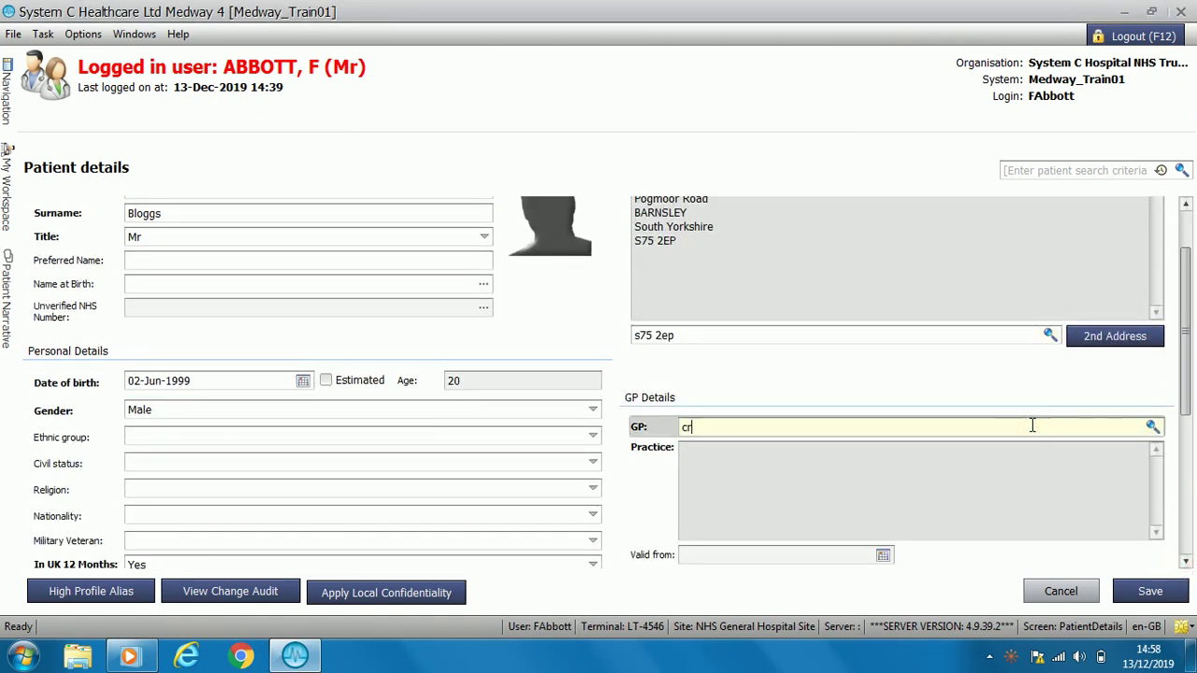
pyautogui.click(1152, 428)
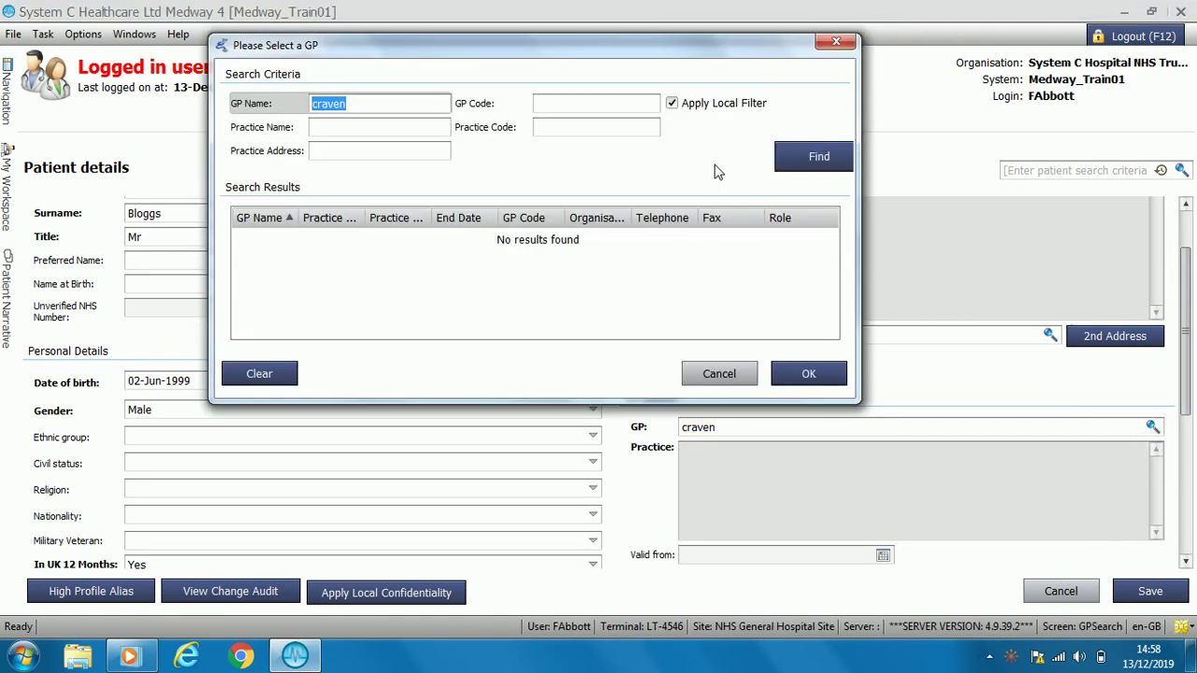
pyautogui.click(689, 109)
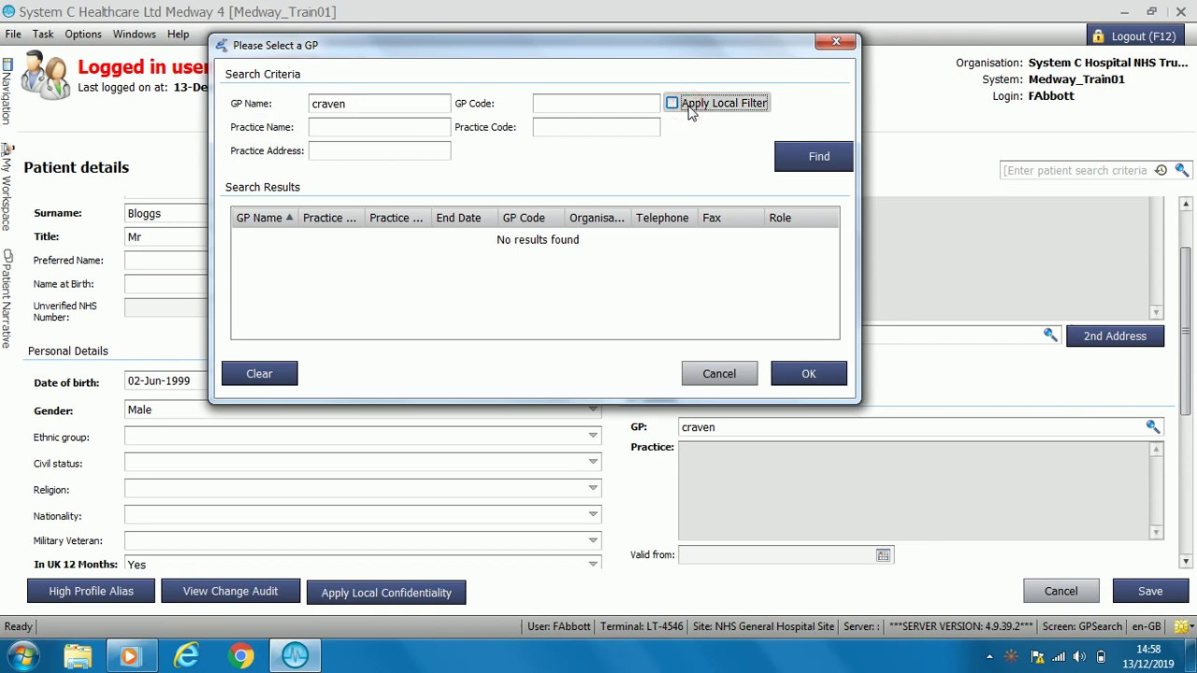
pyautogui.click(809, 373)
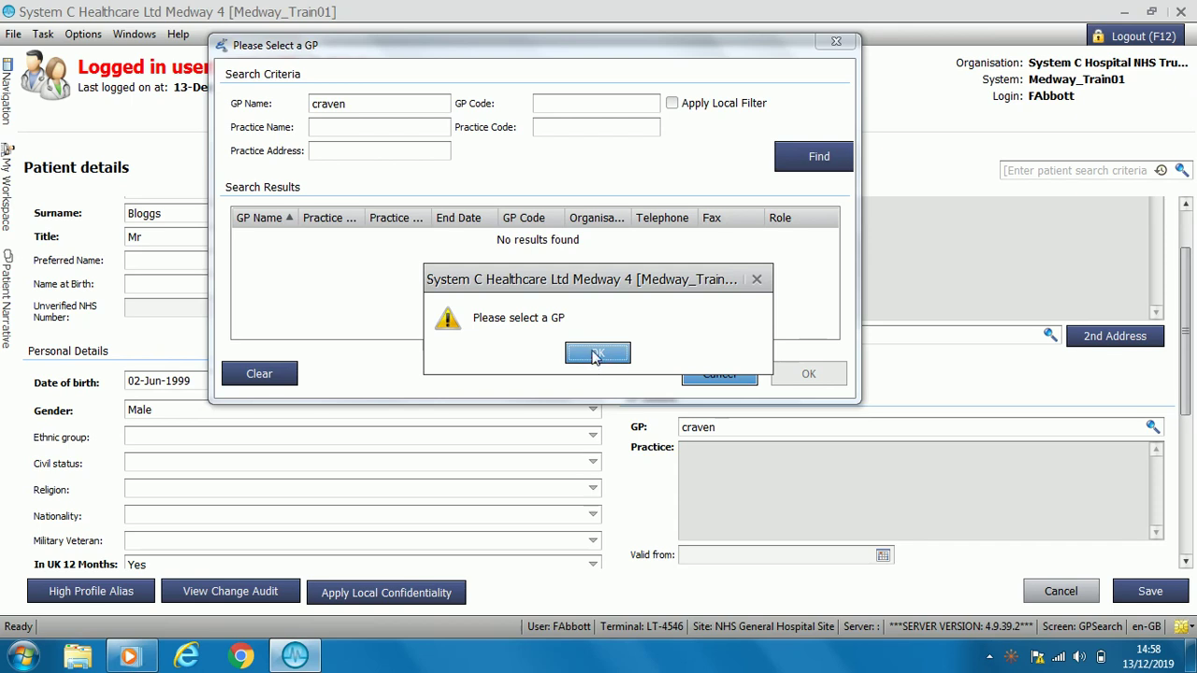
pyautogui.click(598, 352)
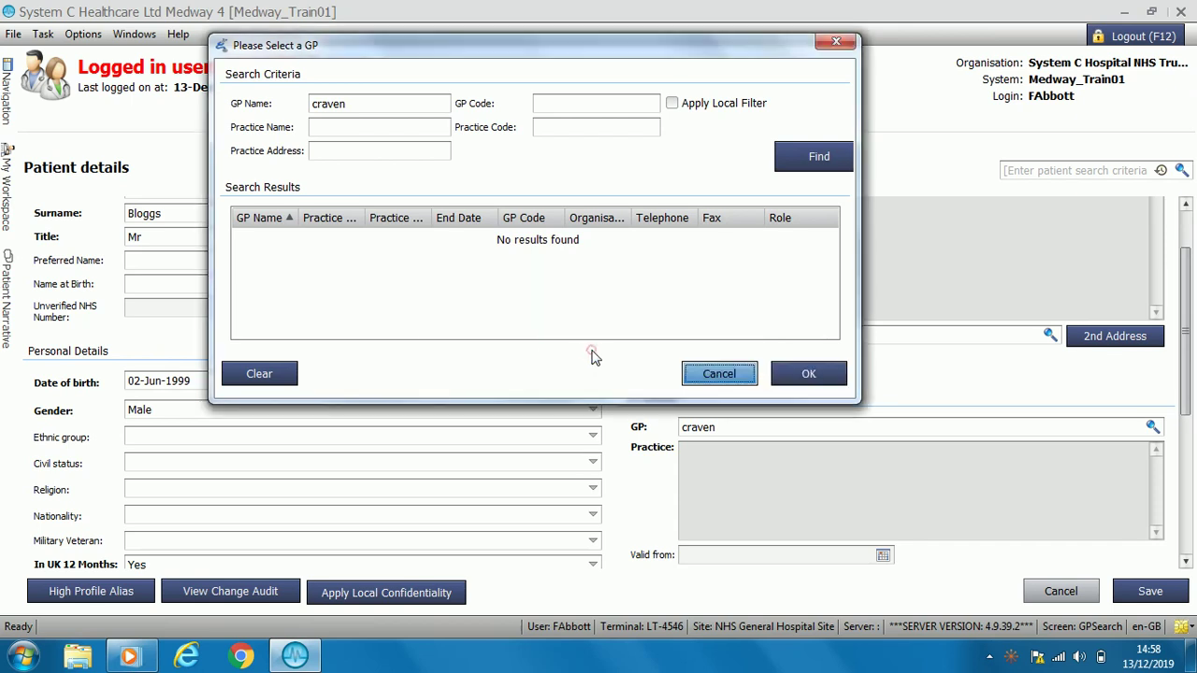
pyautogui.click(800, 157)
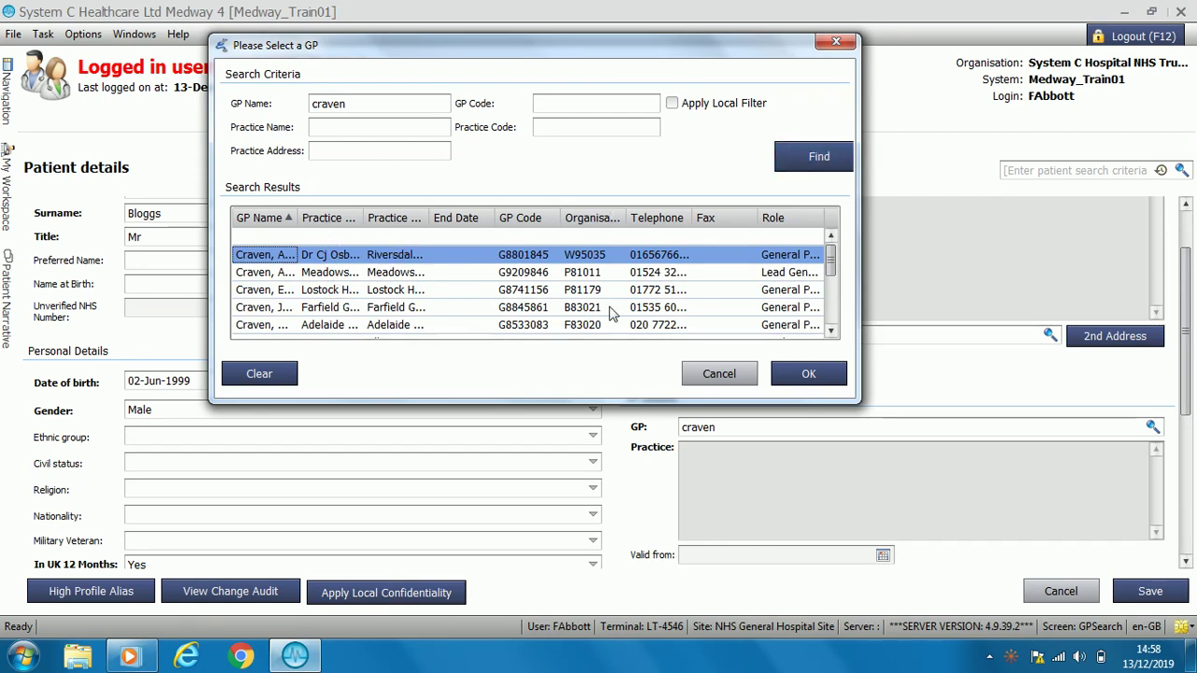
# Step: Filter GP results by practice 'mead' and confirm the Meadowside Medical Practice GP
pyautogui.click(358, 240)
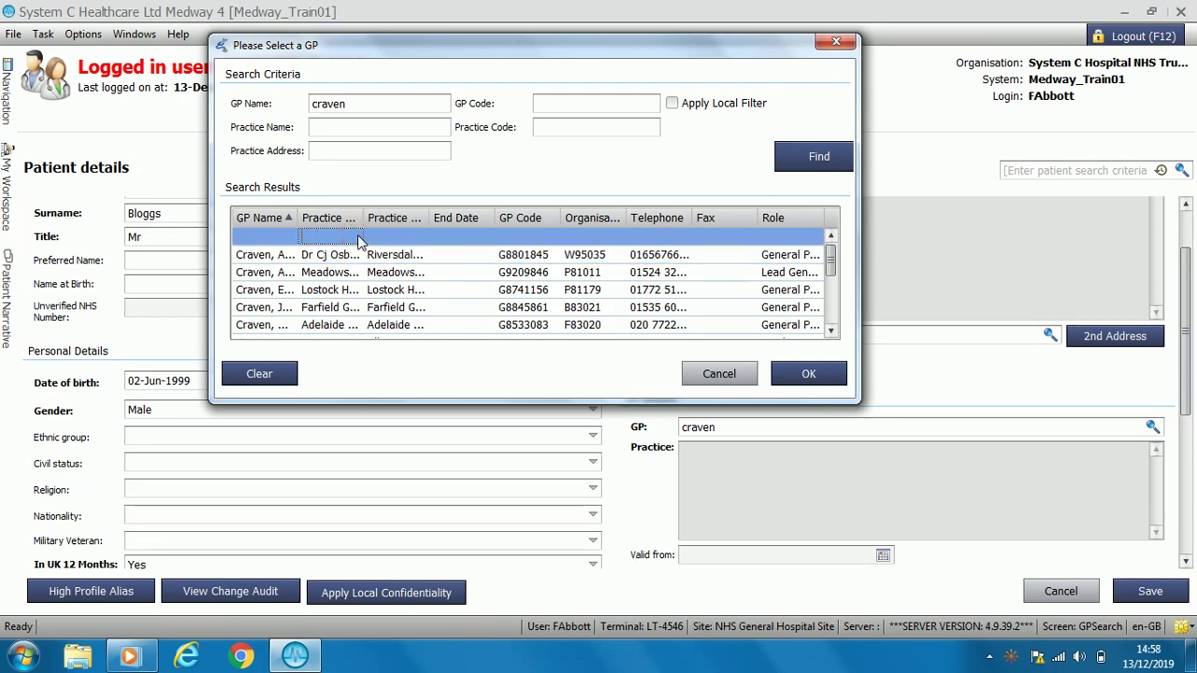
pyautogui.write('mead')
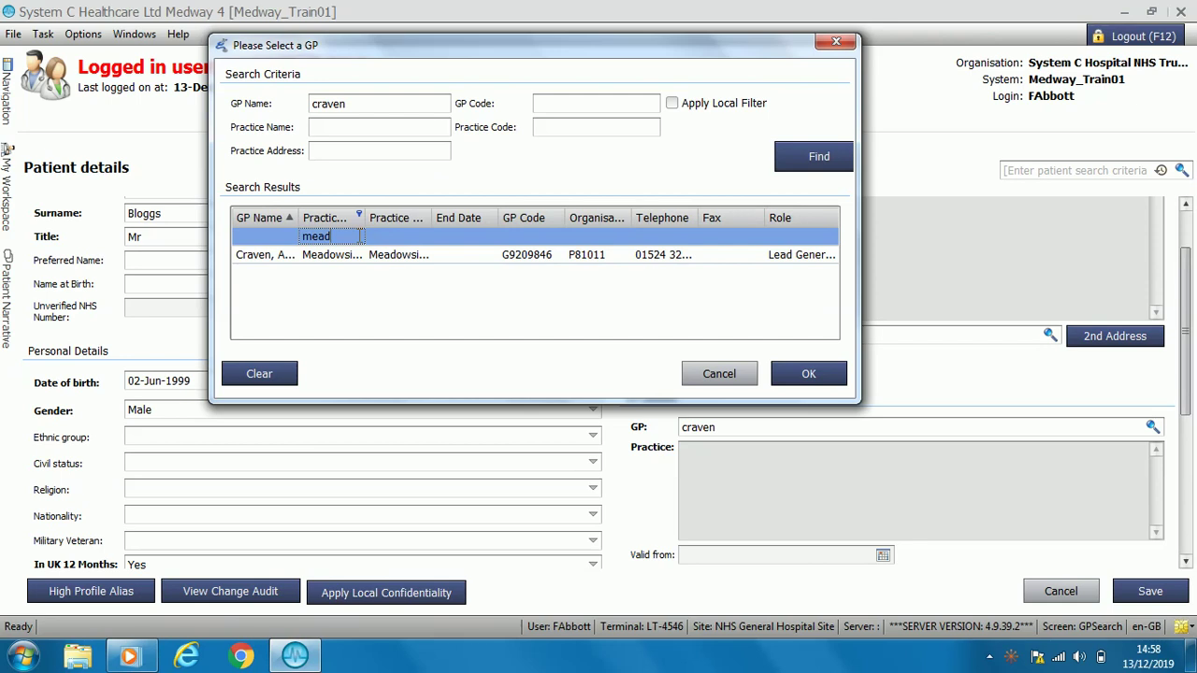
pyautogui.click(347, 258)
pyautogui.click(819, 379)
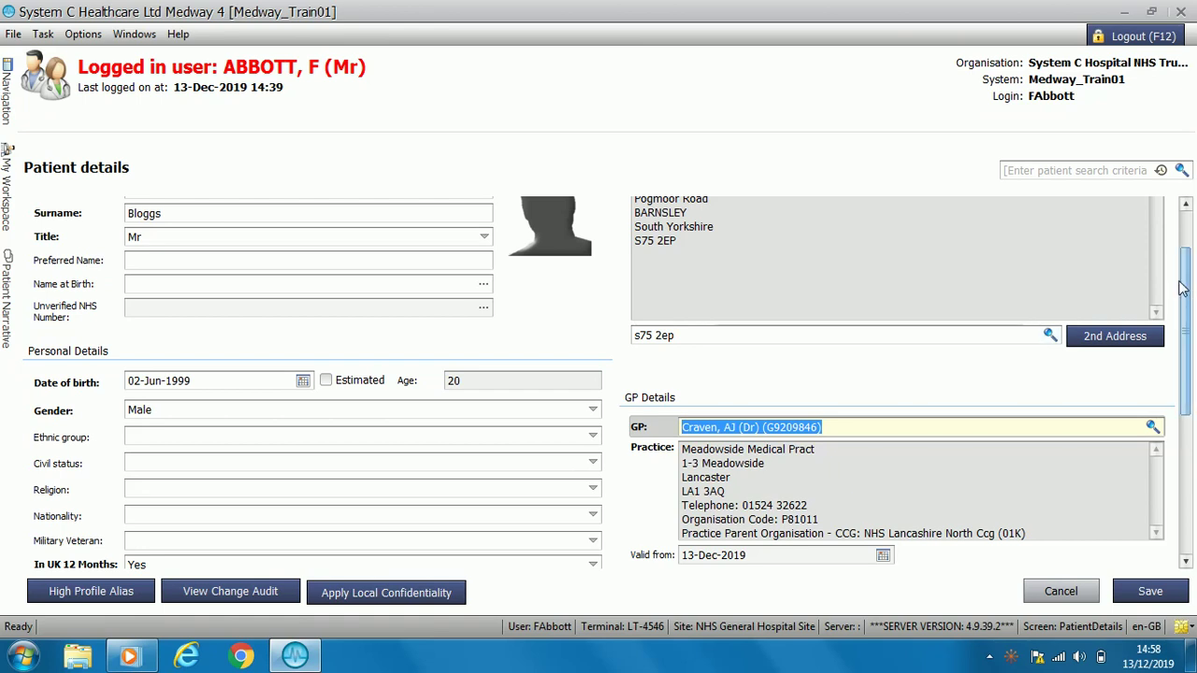
pyautogui.moveTo(1183, 281); pyautogui.dragTo(1184, 384)
# Step: Set both Support Needed and Visual Impairment to No
pyautogui.click(1099, 441)
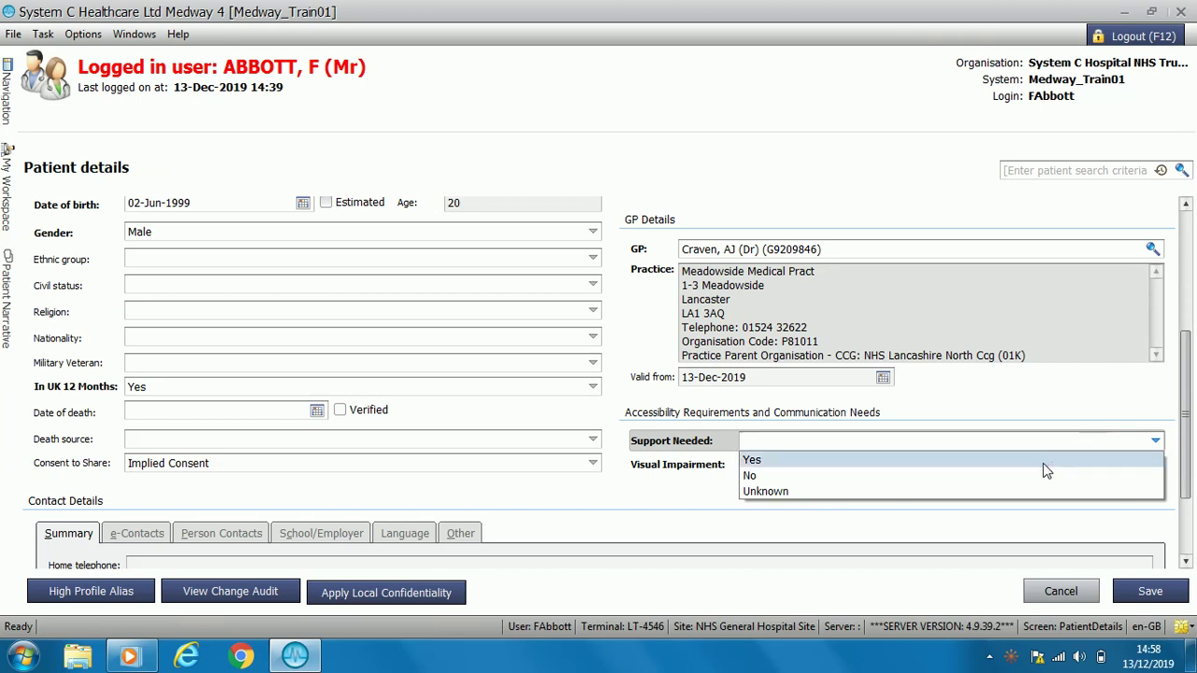
pyautogui.click(1043, 462)
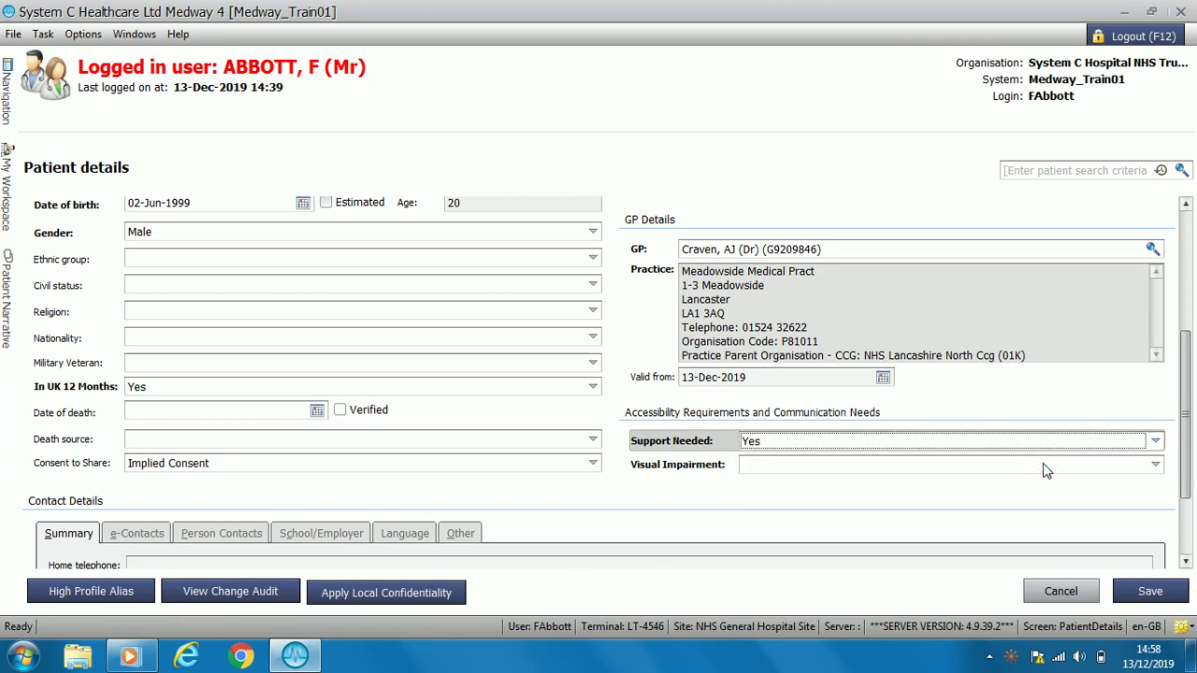
pyautogui.click(1045, 467)
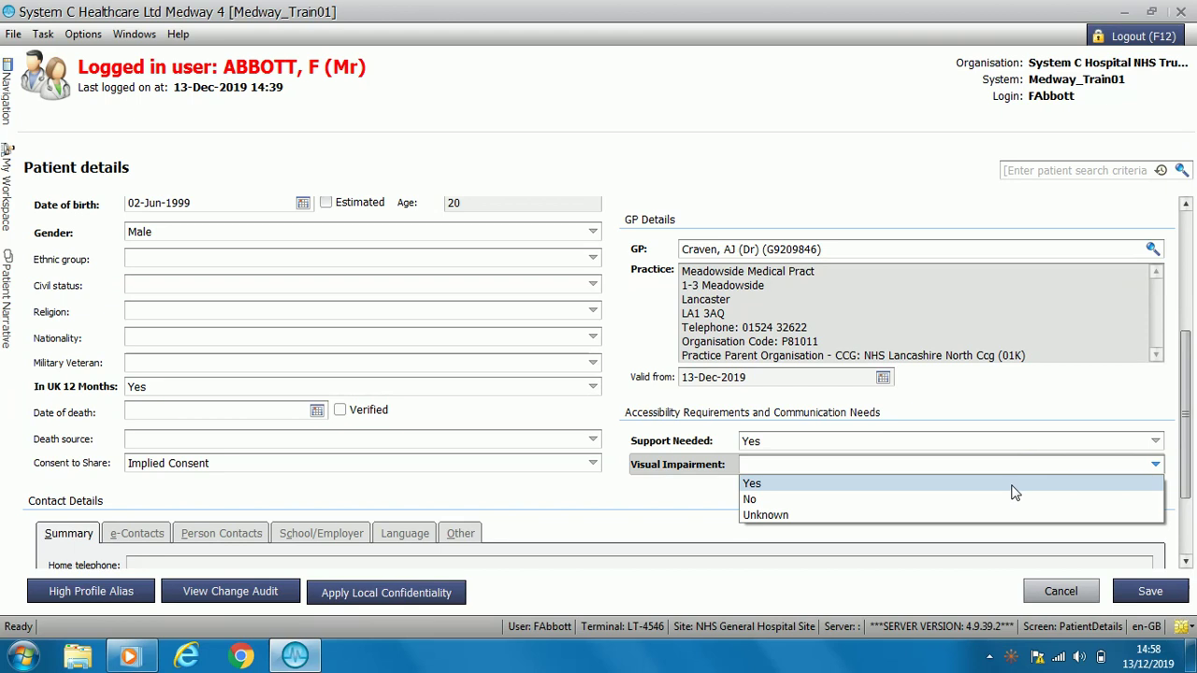
pyautogui.click(1006, 499)
pyautogui.click(1008, 438)
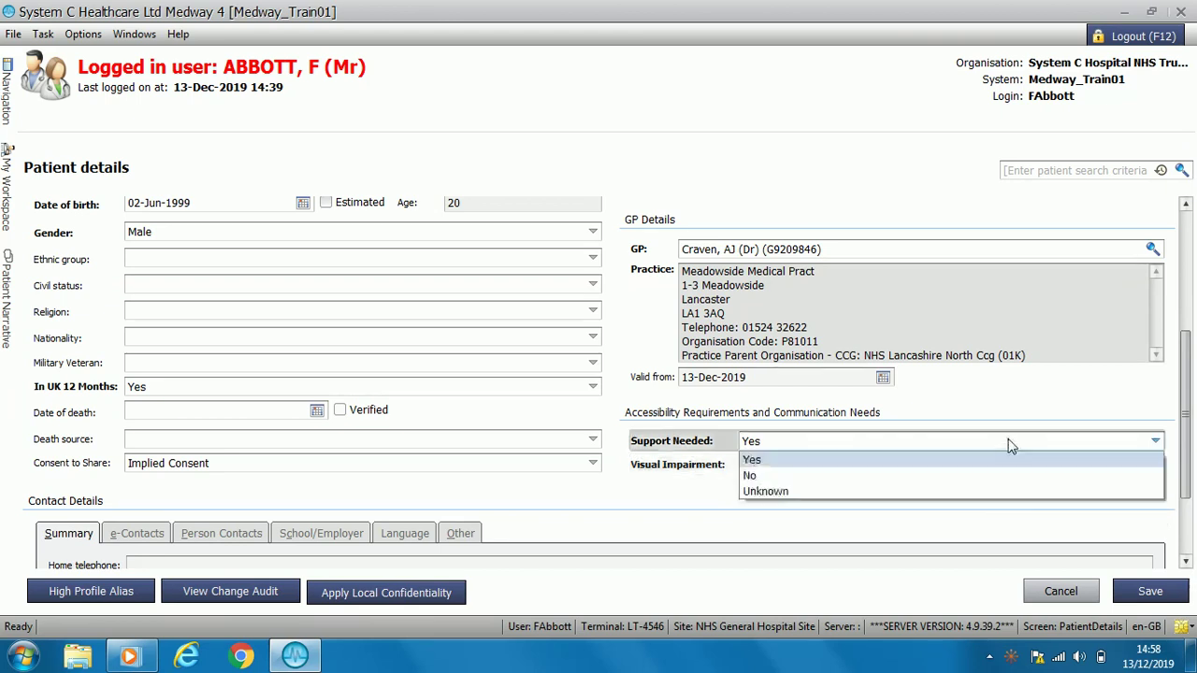
pyautogui.click(987, 474)
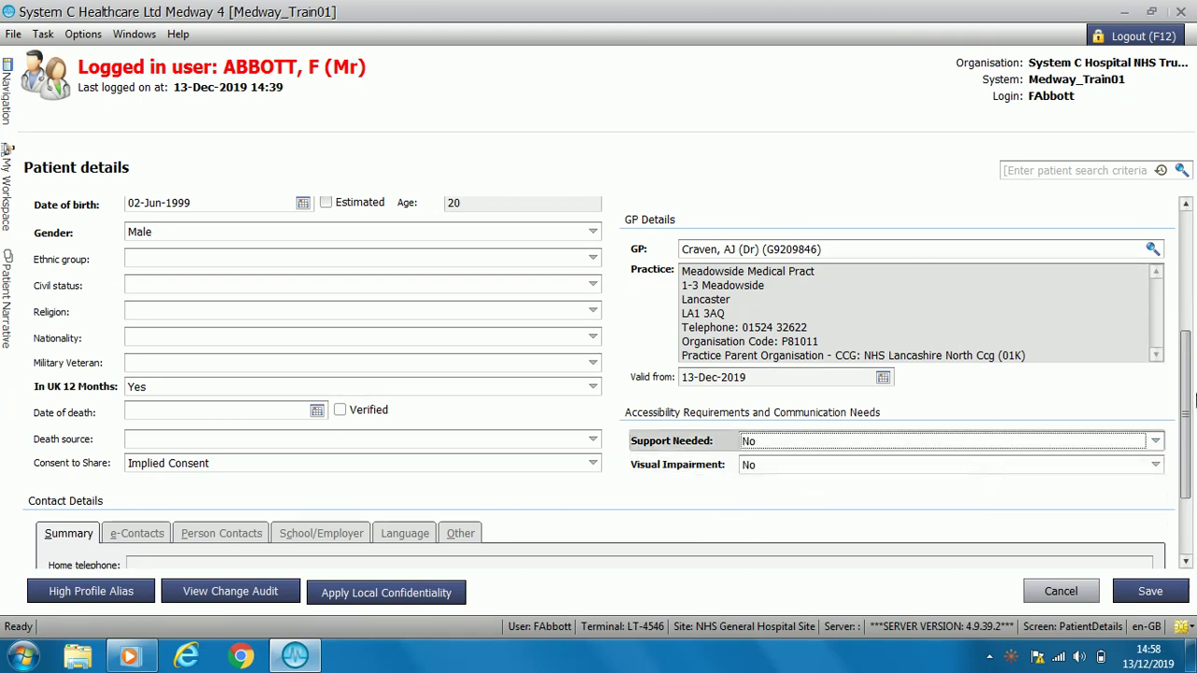
pyautogui.scroll(-3, 1187, 377)
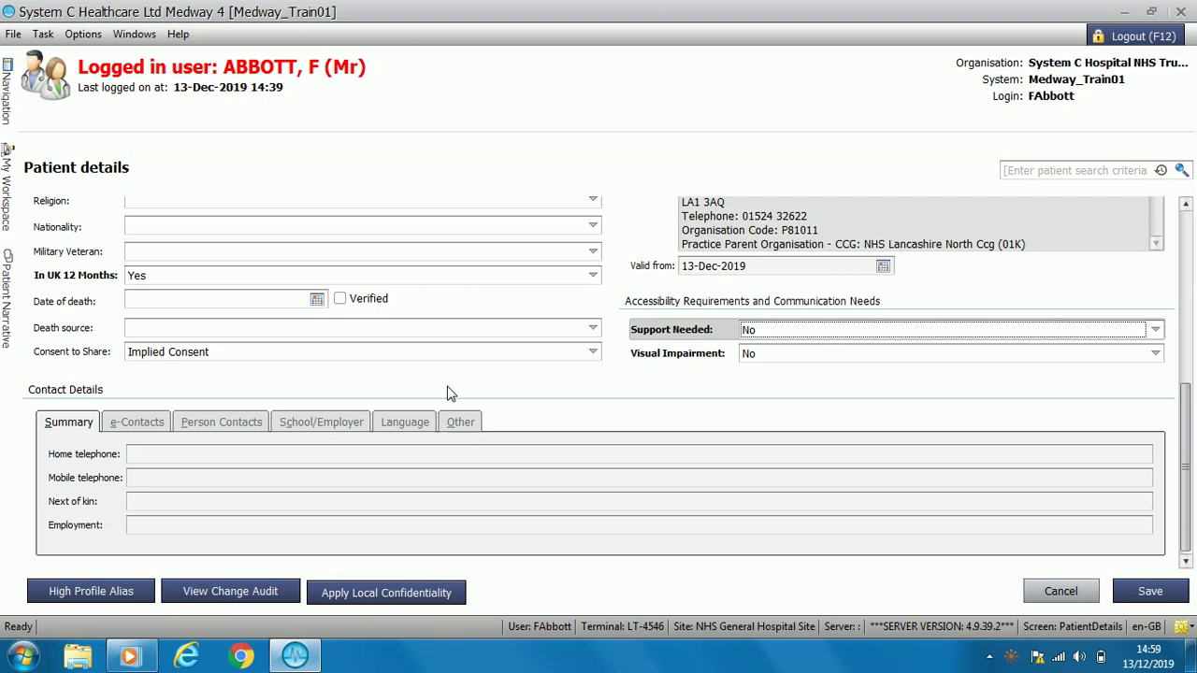
# Step: Start adding a new electronic contact from the e-Contacts tab
pyautogui.click(153, 427)
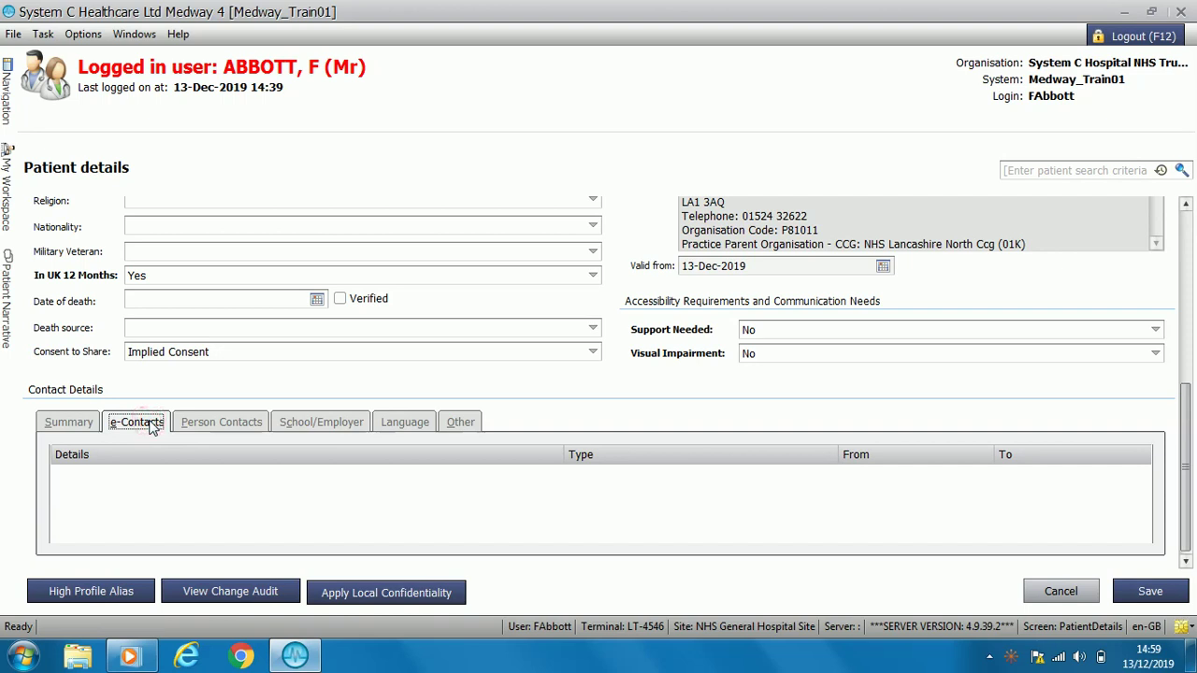
pyautogui.rightClick(177, 497)
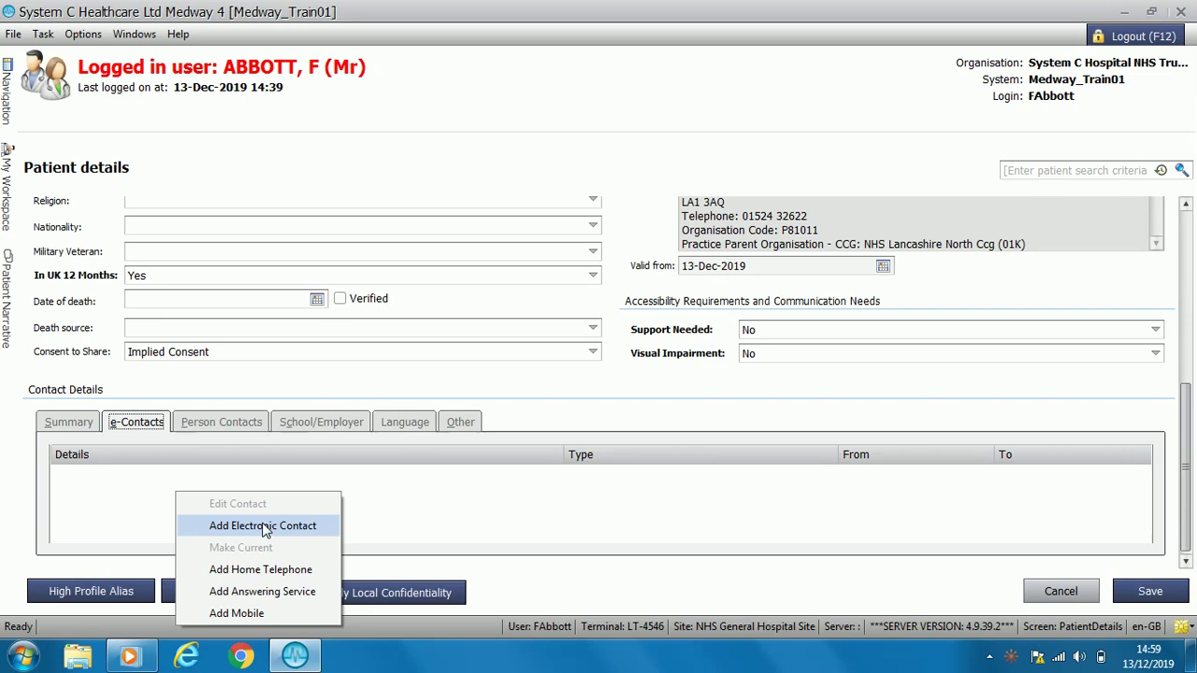
pyautogui.click(265, 526)
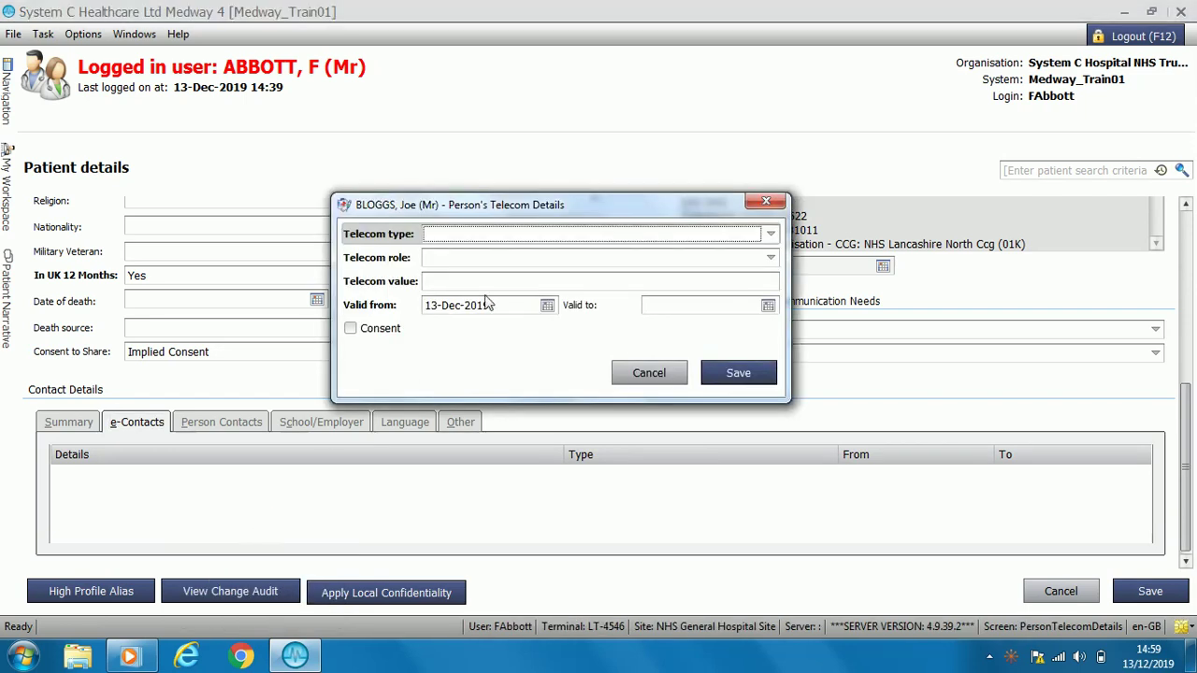
# Step: Save a Telephone contact with role Mobile holding the patient's mobile number
pyautogui.click(482, 239)
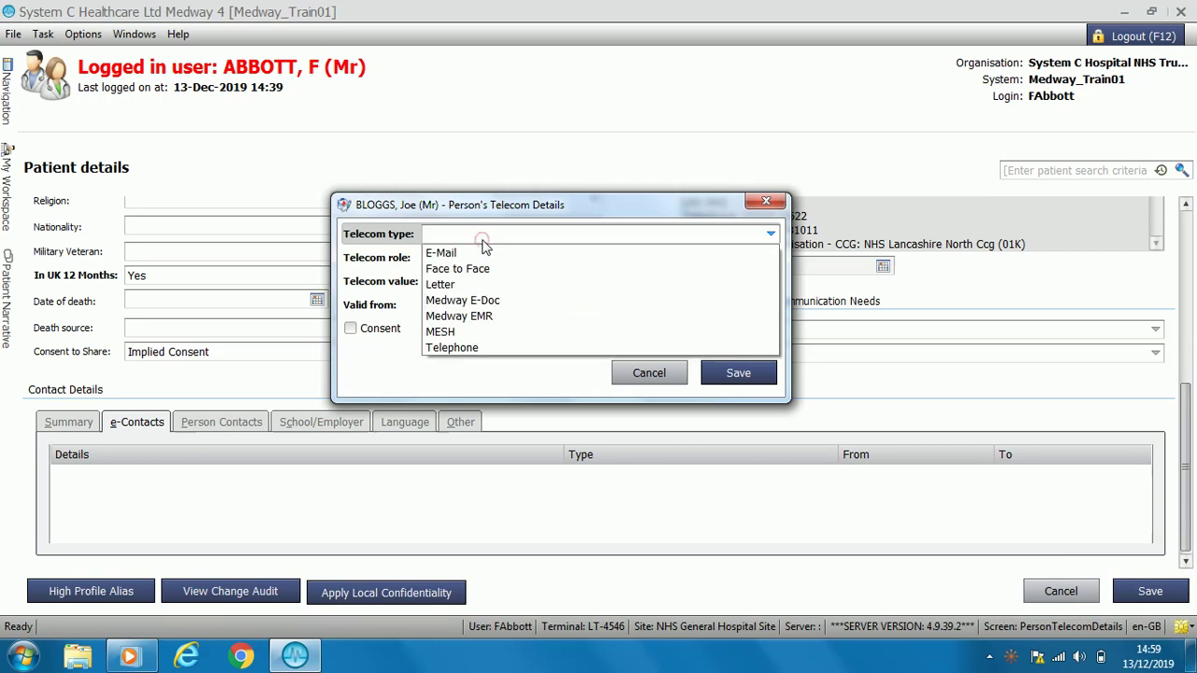
pyautogui.click(476, 347)
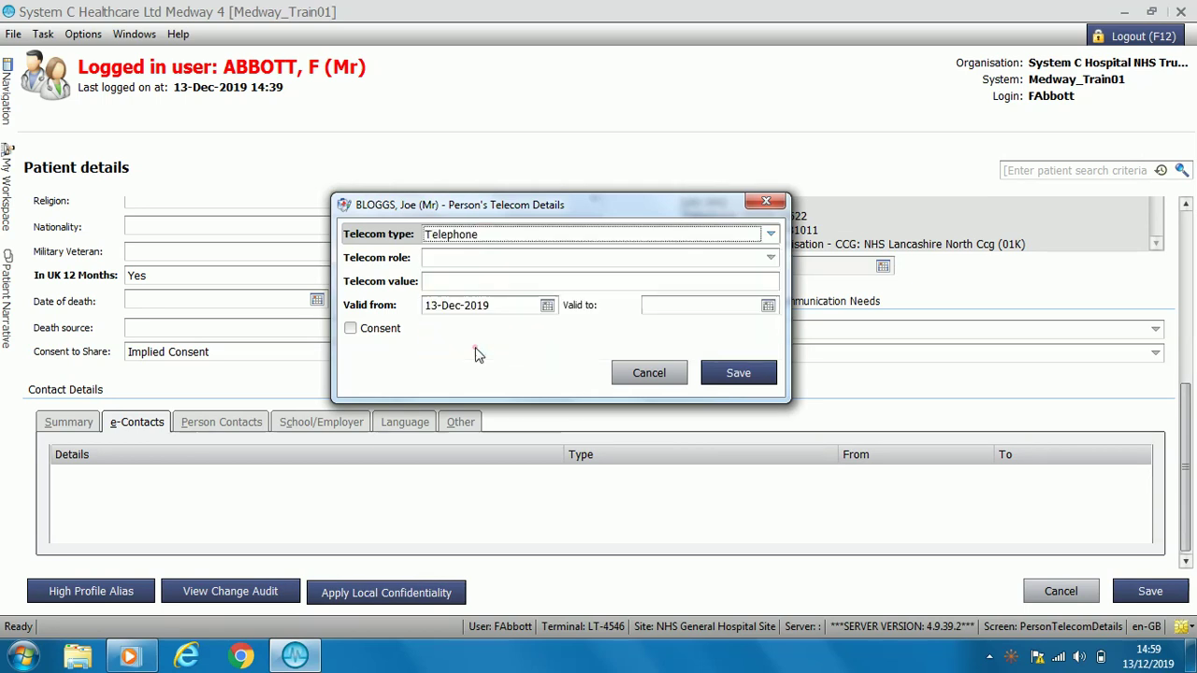
pyautogui.click(483, 259)
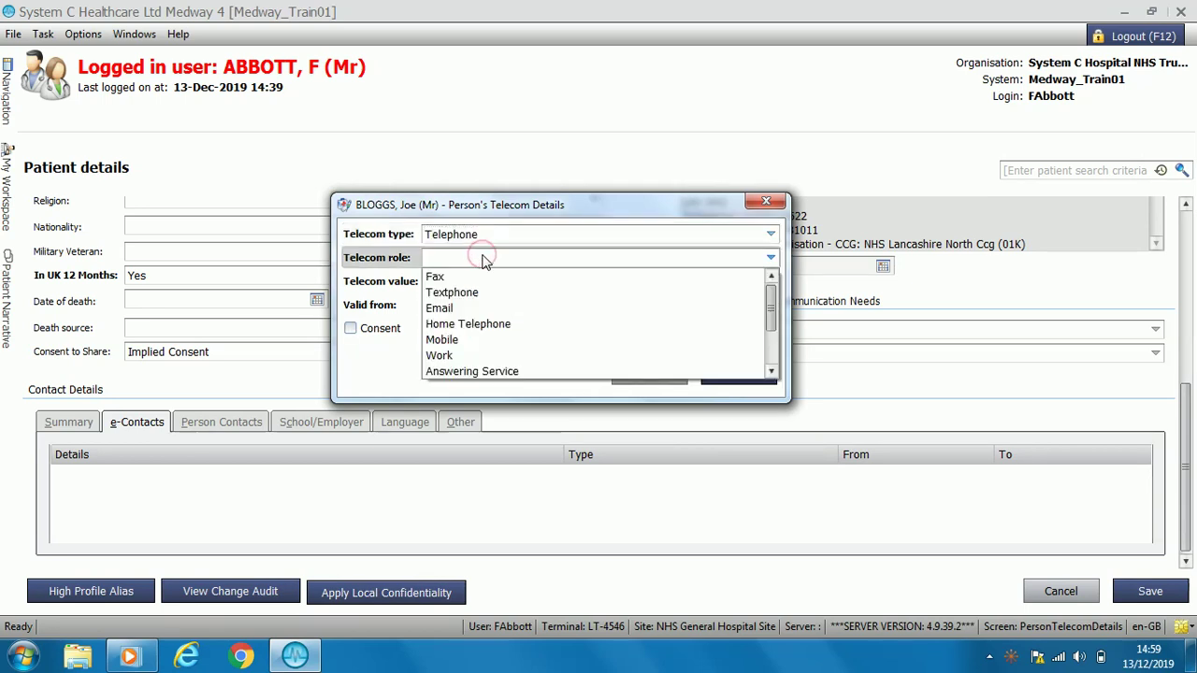
pyautogui.click(475, 344)
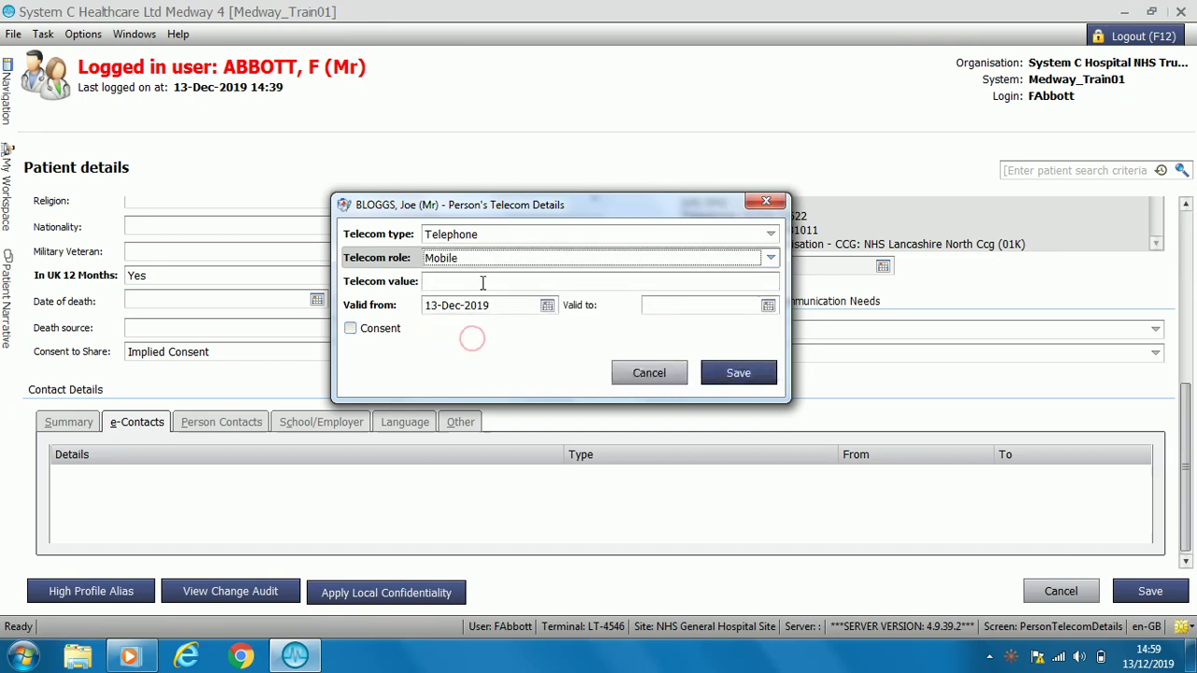
pyautogui.click(484, 280)
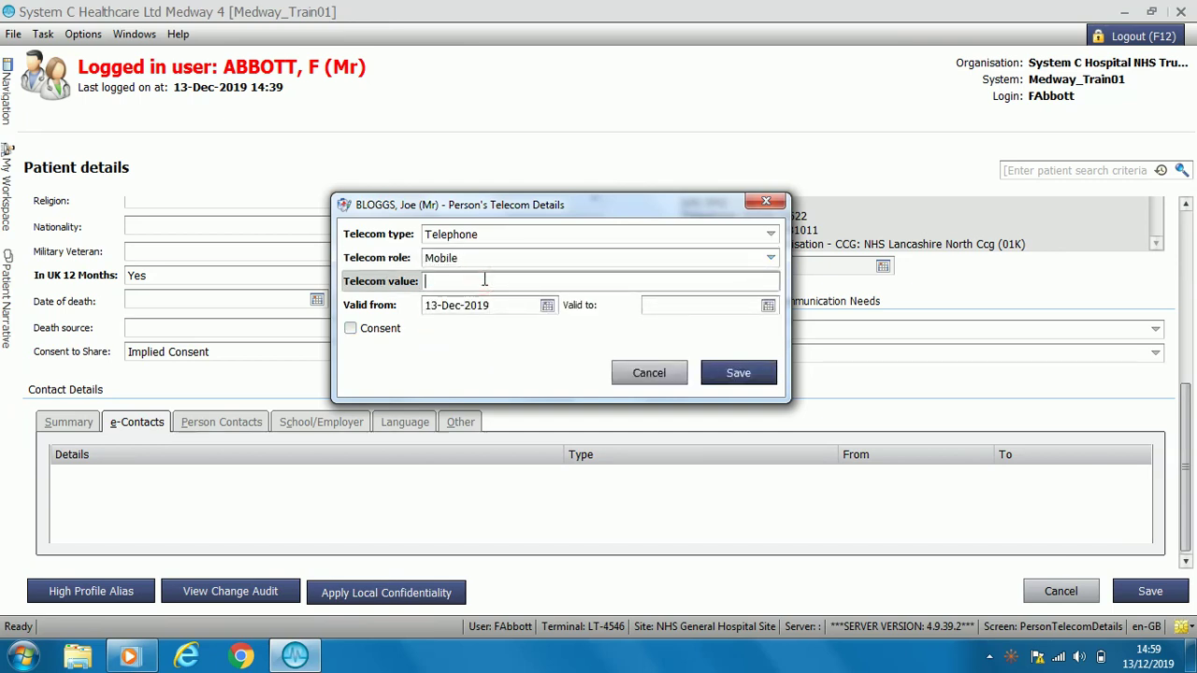
pyautogui.click(754, 372)
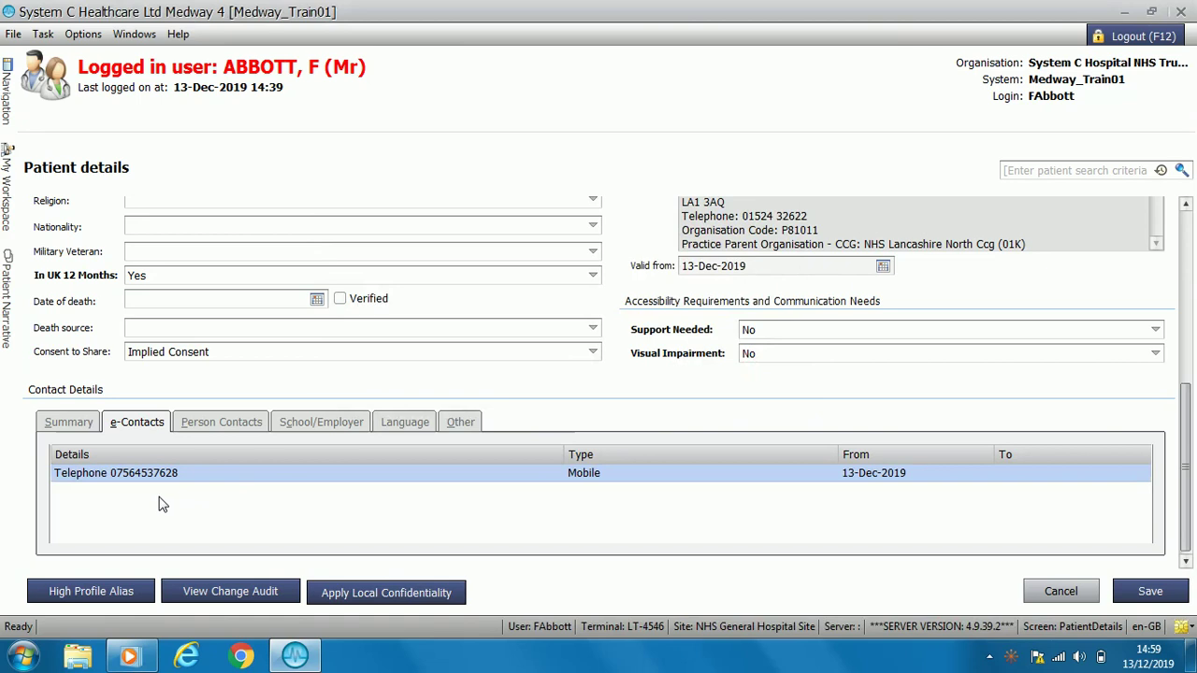
# Step: Add a Grandmother next of kin and enter her name
pyautogui.click(186, 430)
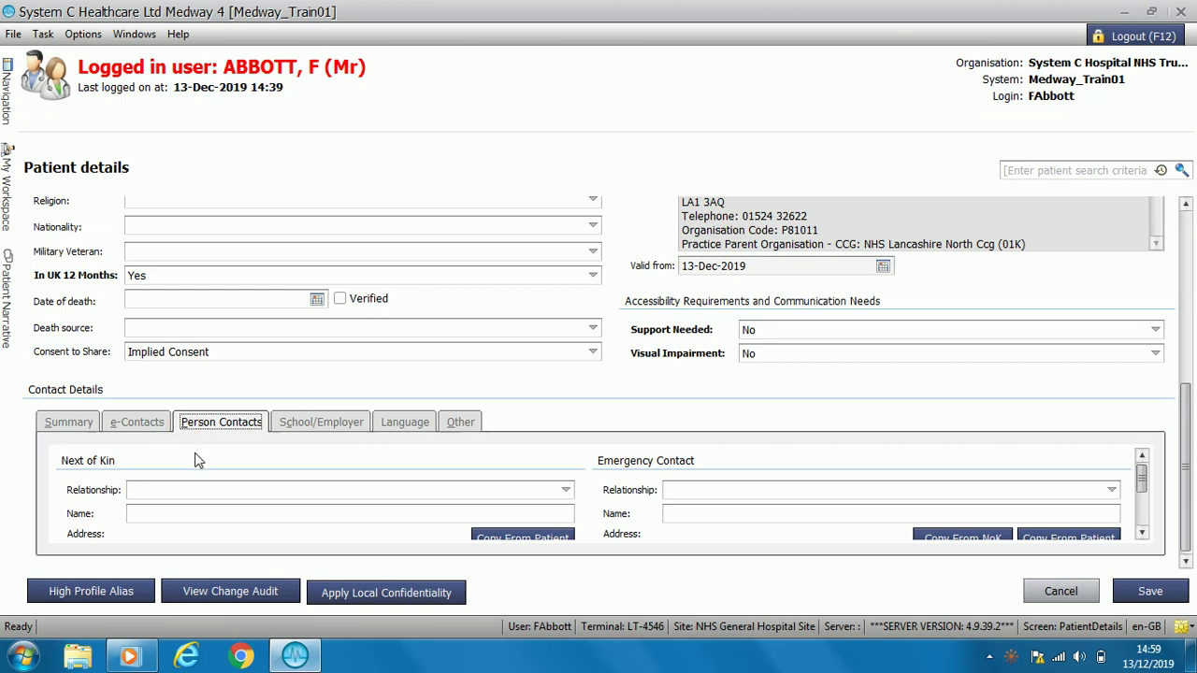
pyautogui.click(205, 490)
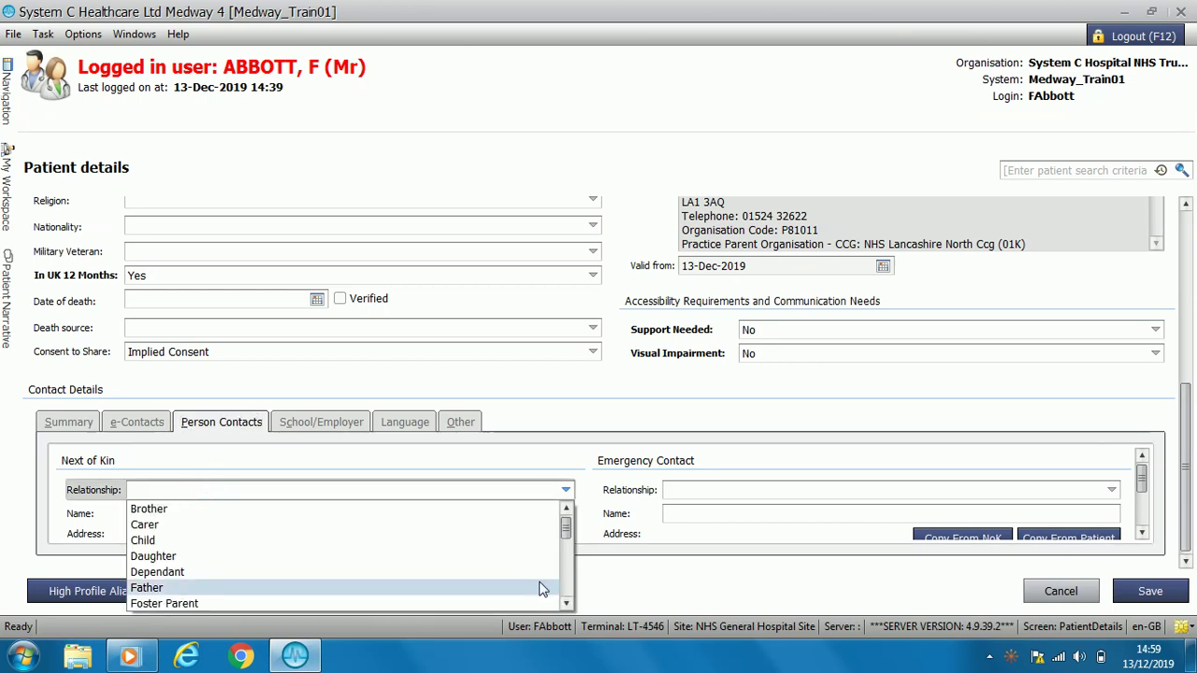
pyautogui.click(565, 603)
pyautogui.click(564, 603)
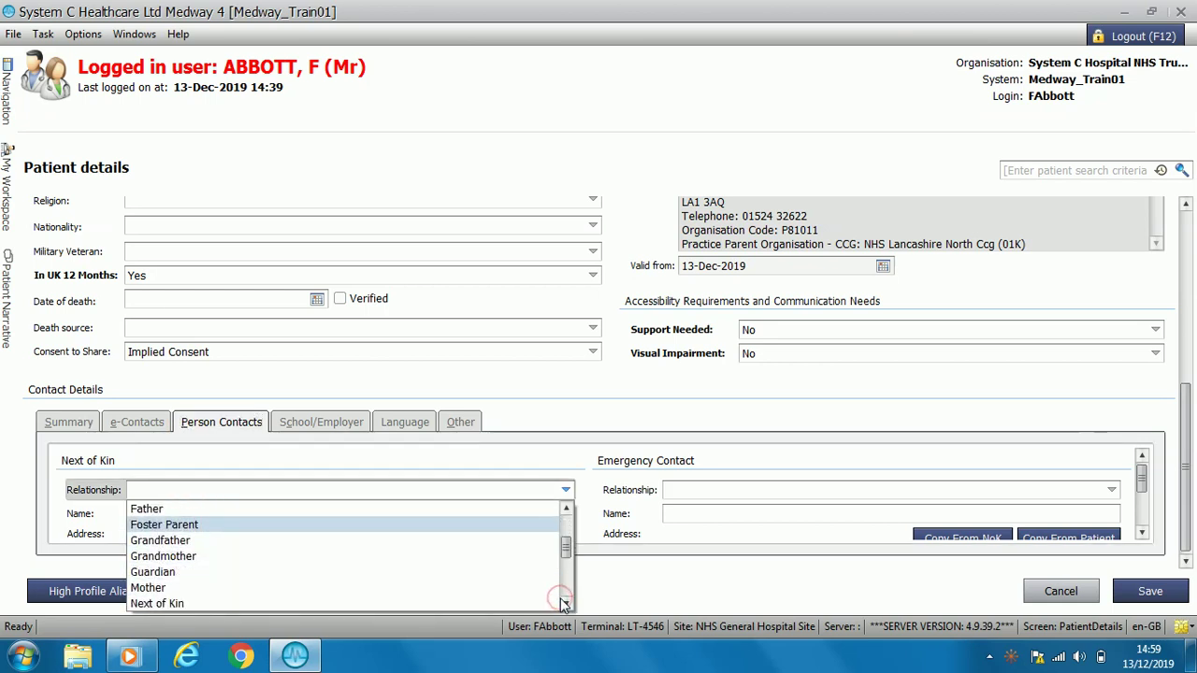
pyautogui.click(513, 556)
pyautogui.click(478, 514)
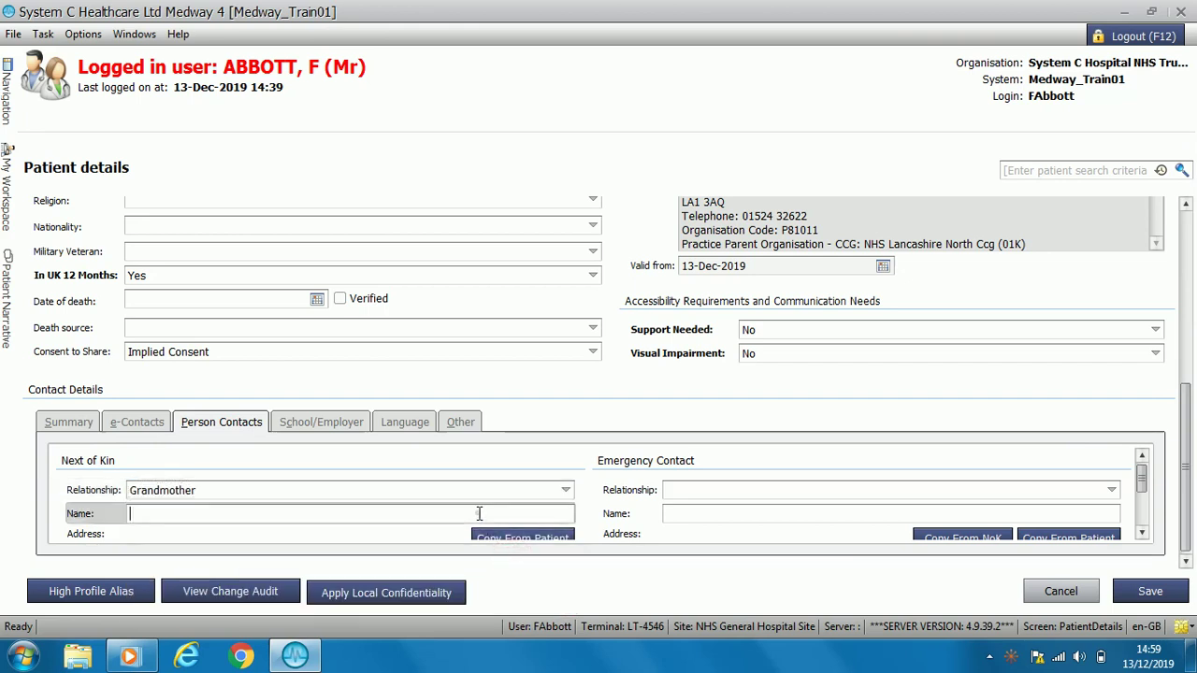
pyautogui.write('mrs ')
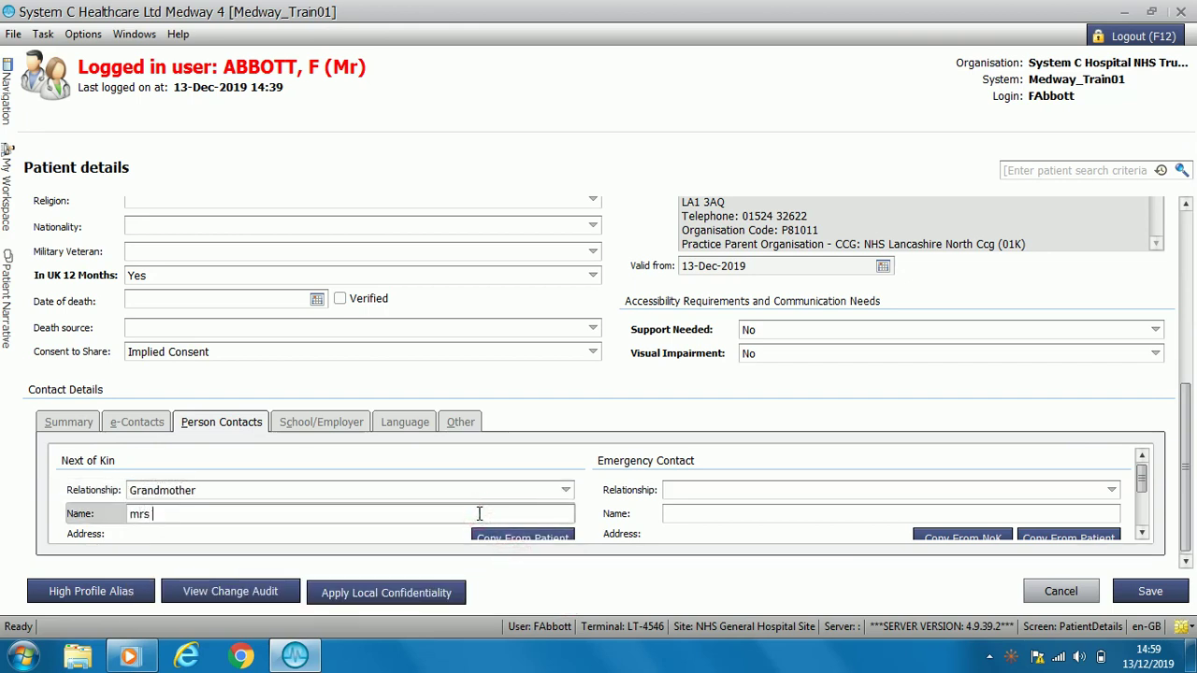
pyautogui.write('blogg')
# Step: Copy the patient's address to the next of kin, then copy her details into Emergency Contact
pyautogui.click(1142, 535)
pyautogui.click(1142, 535)
pyautogui.click(1142, 535)
pyautogui.click(1142, 535)
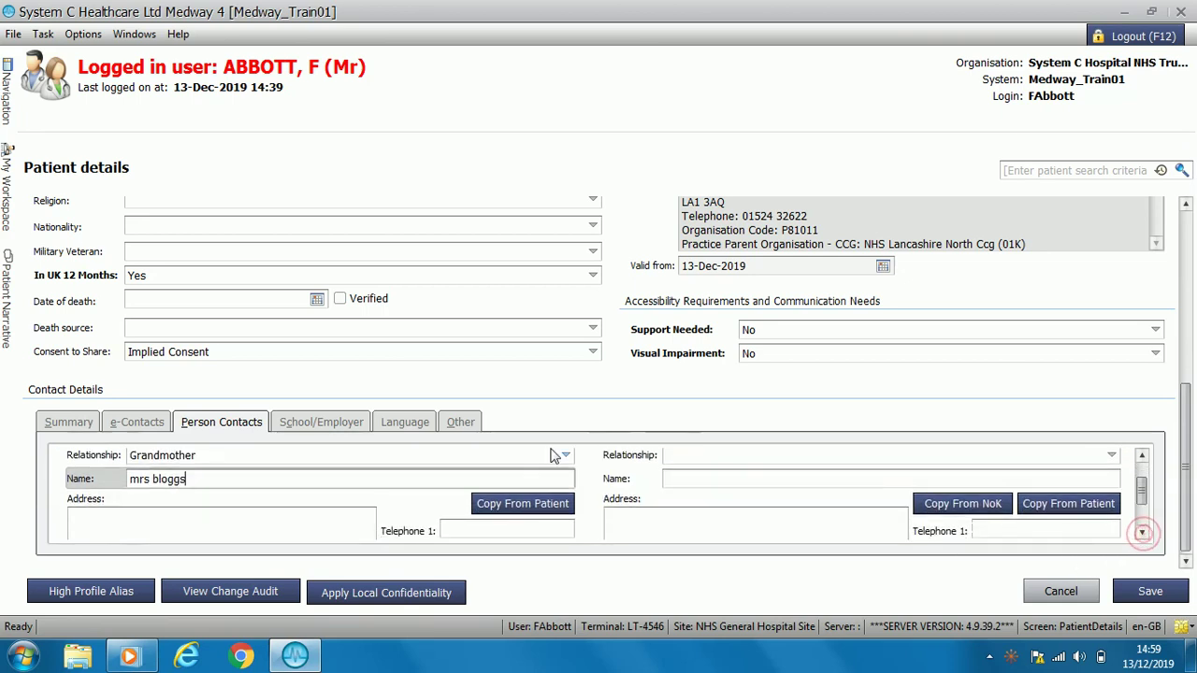
pyautogui.click(525, 501)
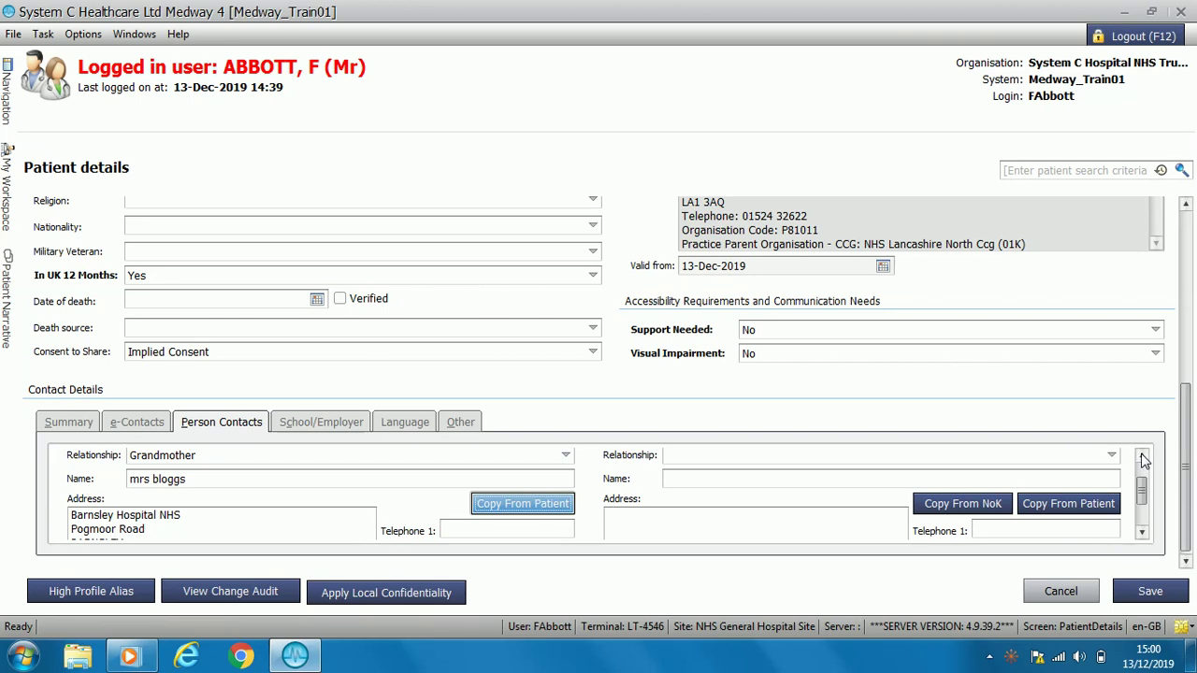
pyautogui.click(1142, 458)
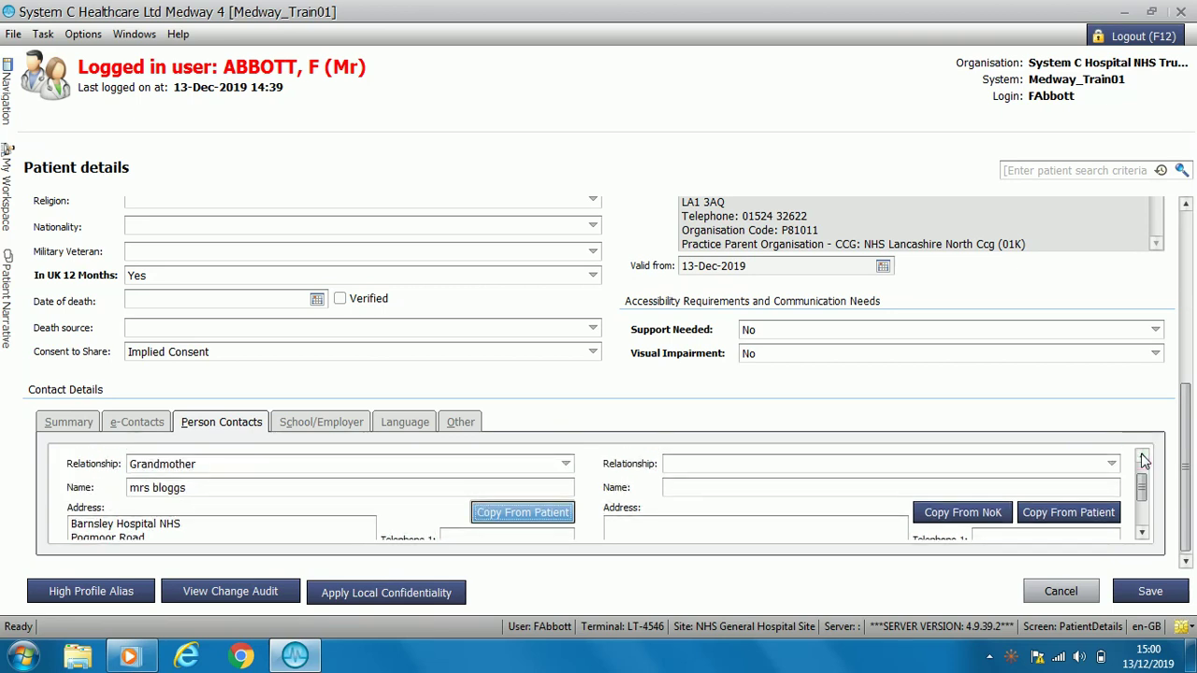
pyautogui.click(969, 520)
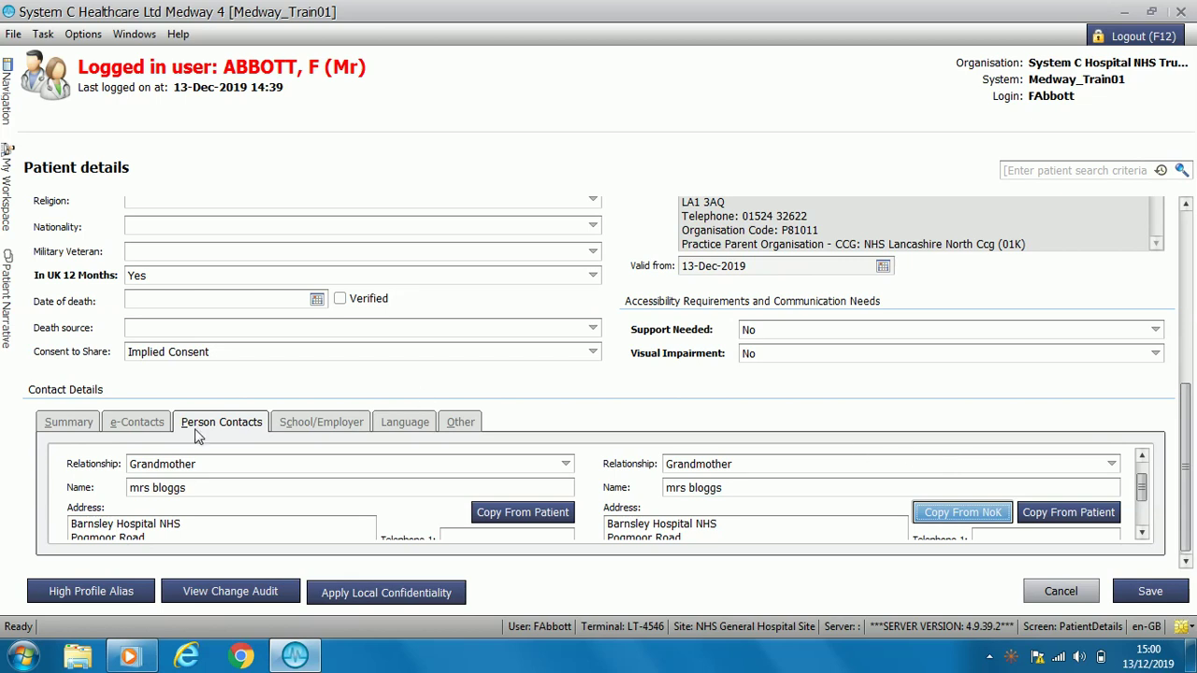
pyautogui.click(105, 594)
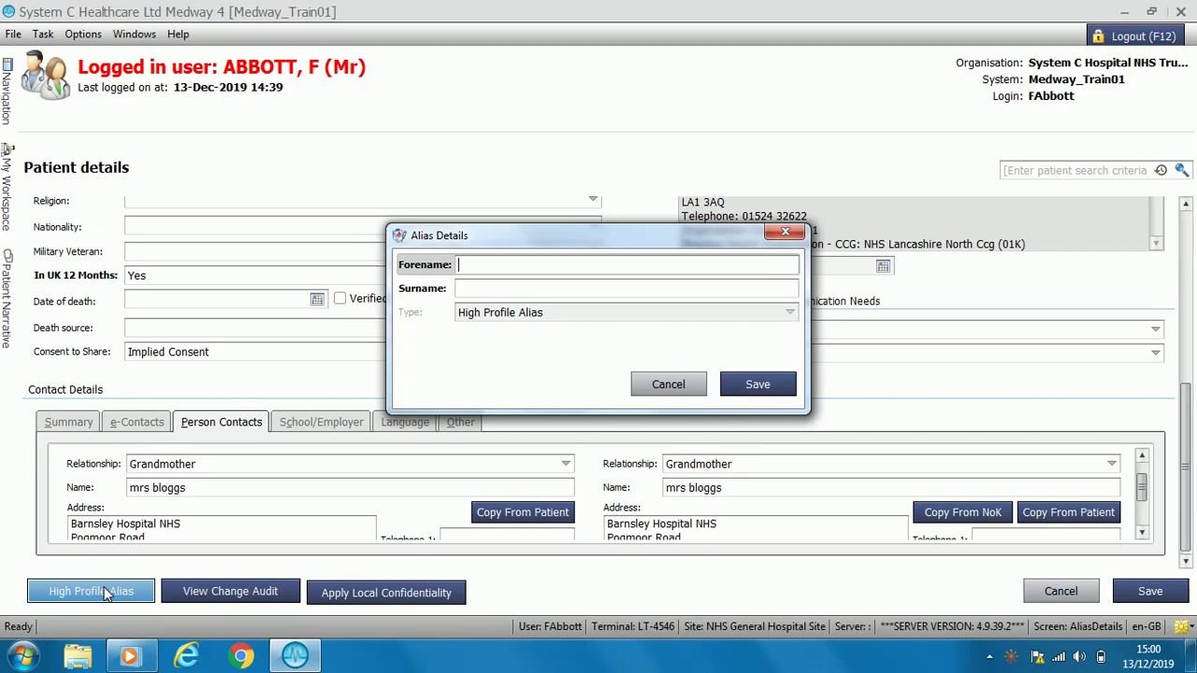
pyautogui.click(667, 390)
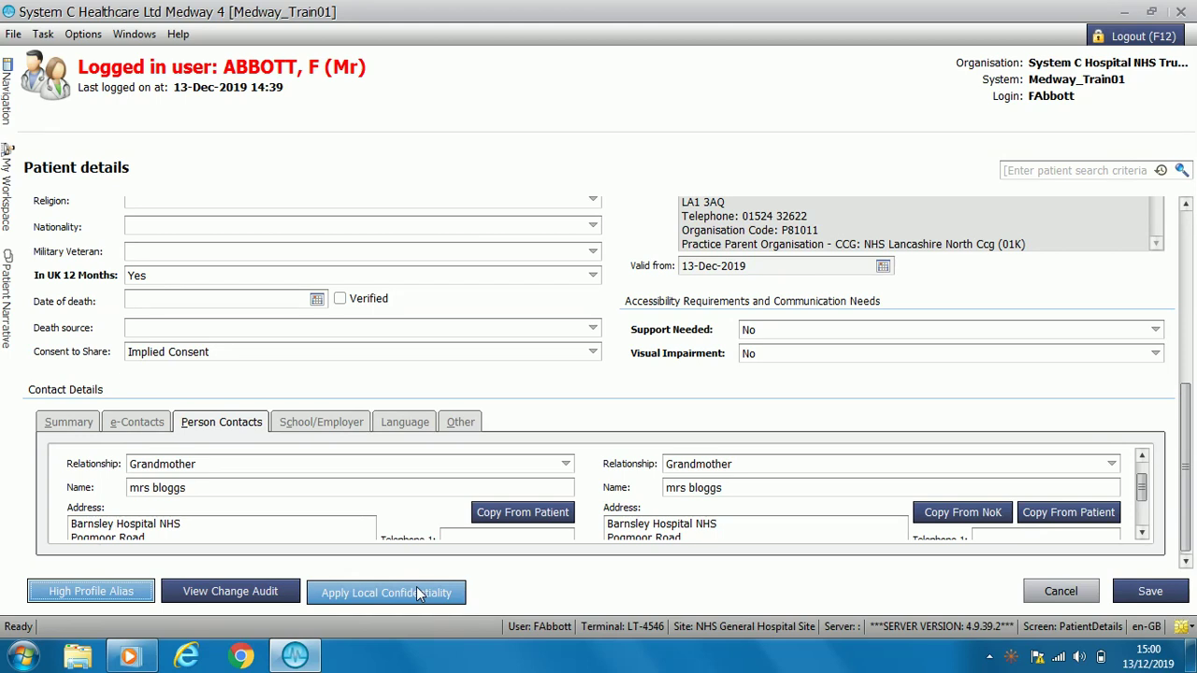
pyautogui.click(417, 592)
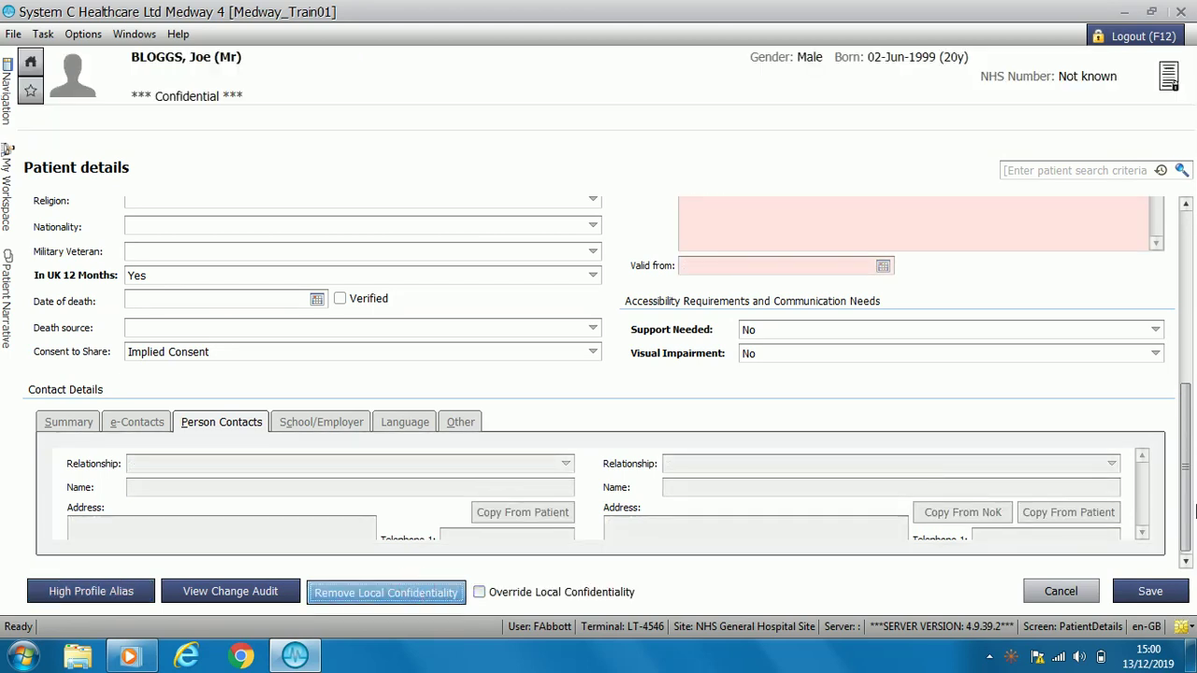
pyautogui.moveTo(1194, 472); pyautogui.dragTo(1184, 393)
pyautogui.click(436, 592)
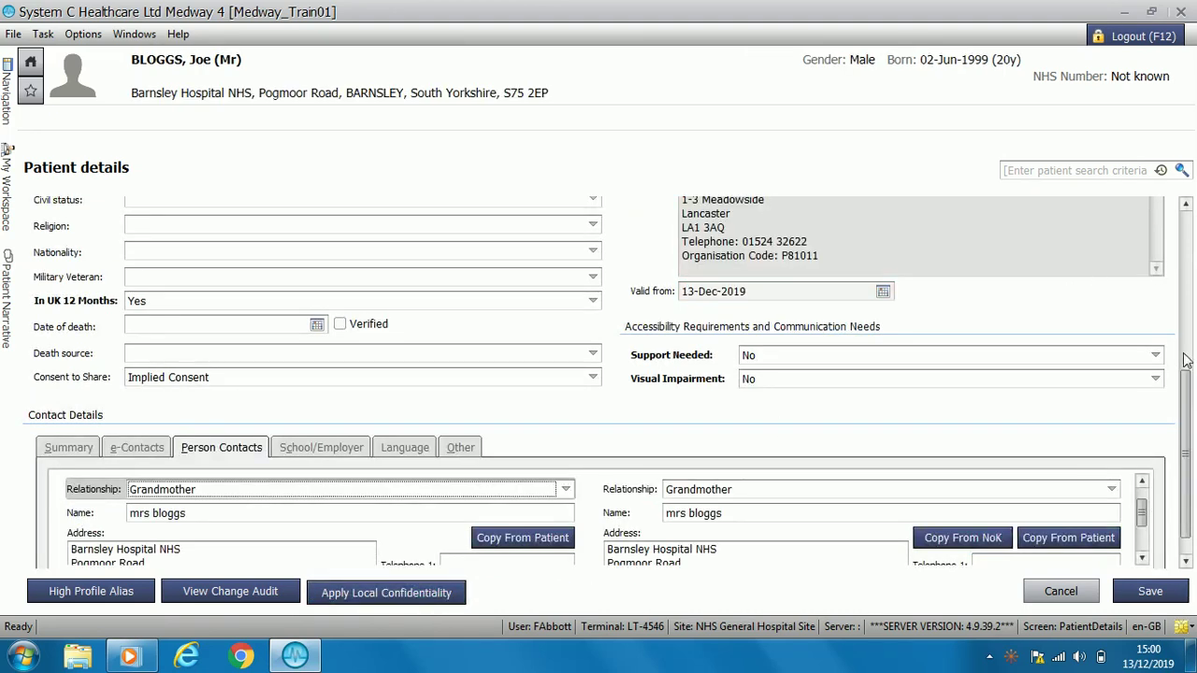
# Step: Save the new patient details, confirming Yes to save the changes
pyautogui.scroll(-1, 1185, 391)
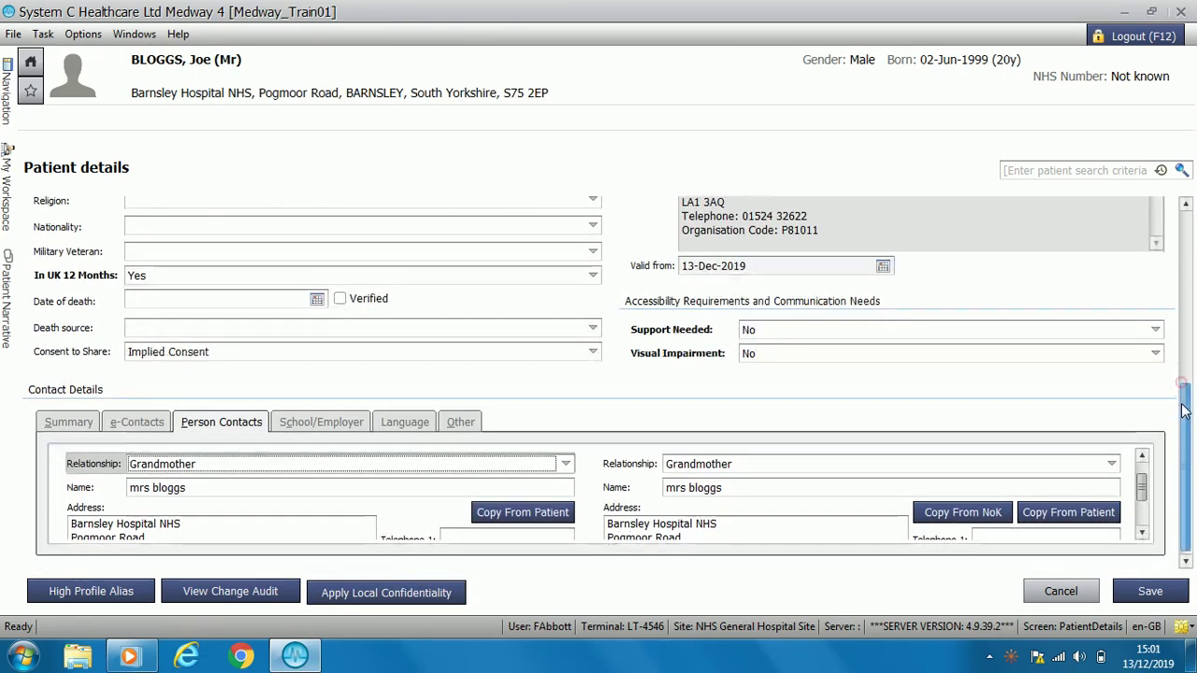
pyautogui.click(1150, 595)
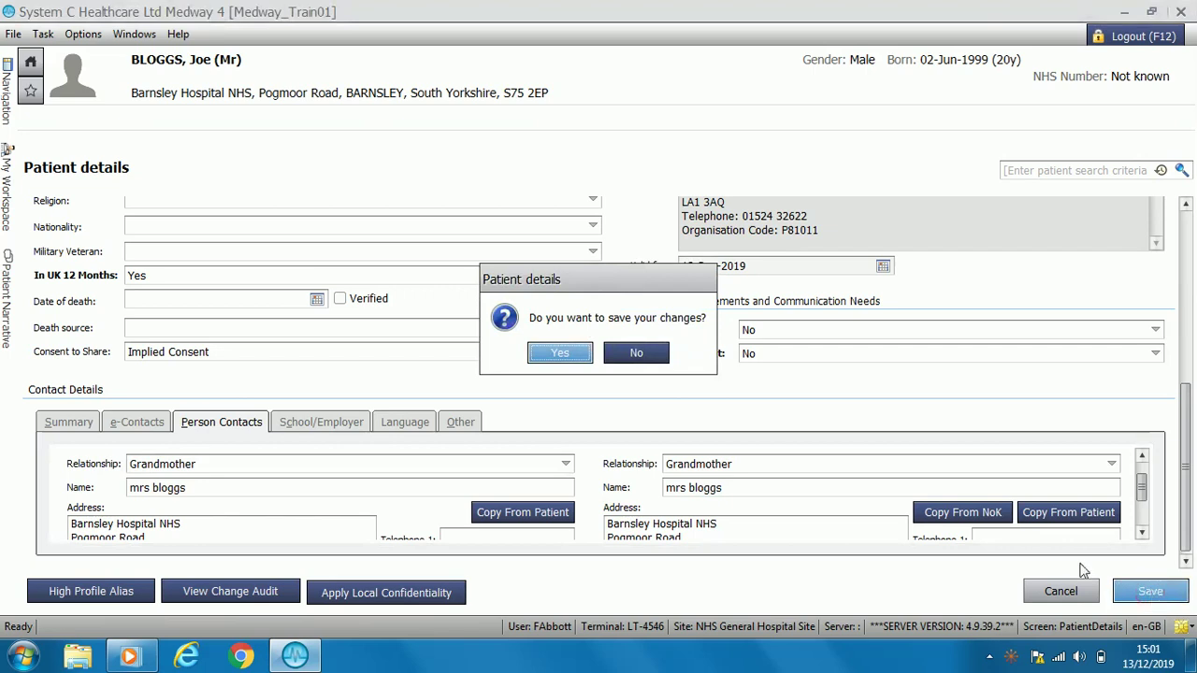
pyautogui.click(561, 353)
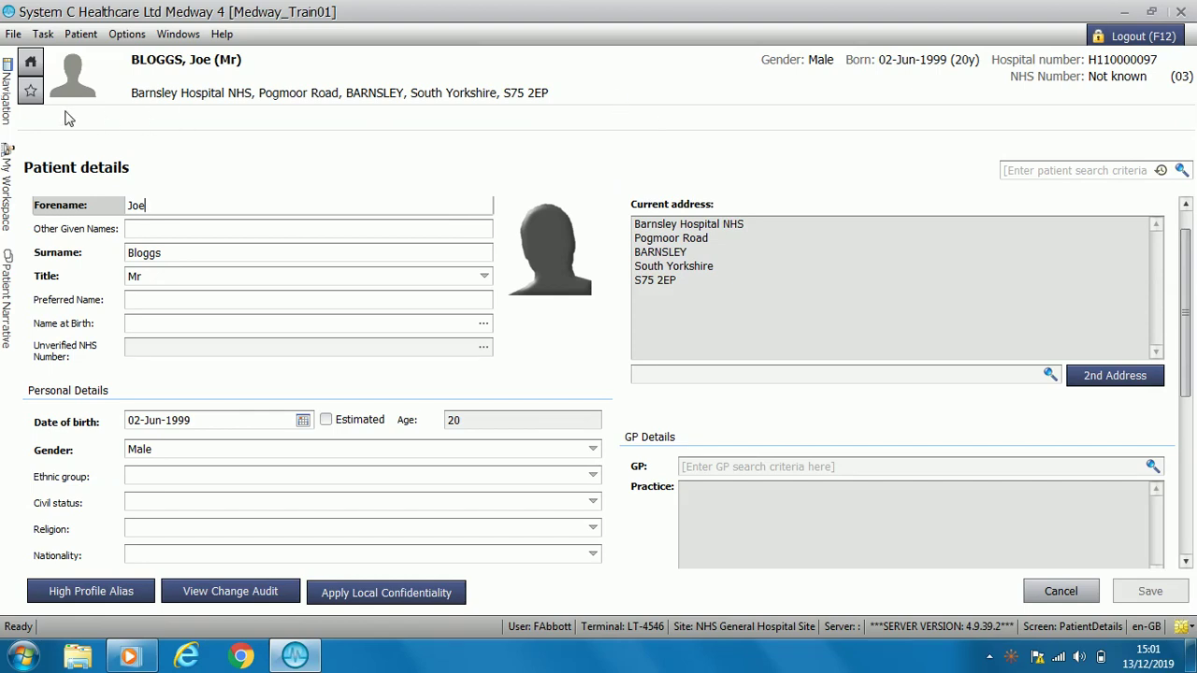
pyautogui.click(31, 93)
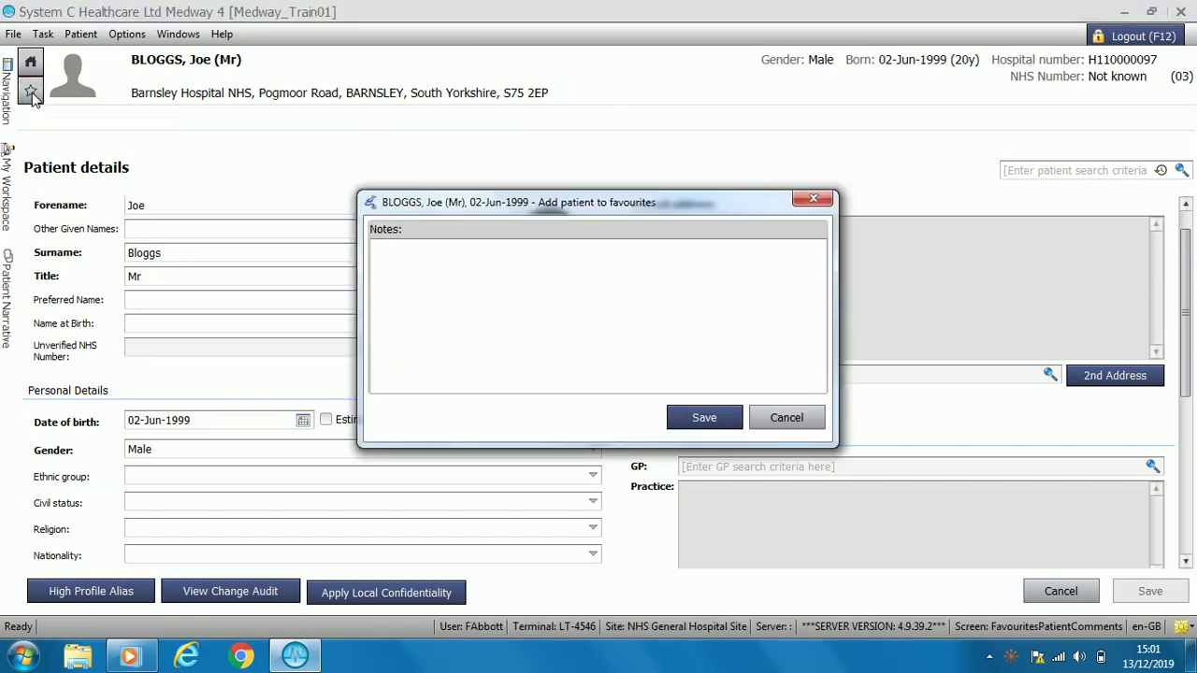
pyautogui.click(791, 415)
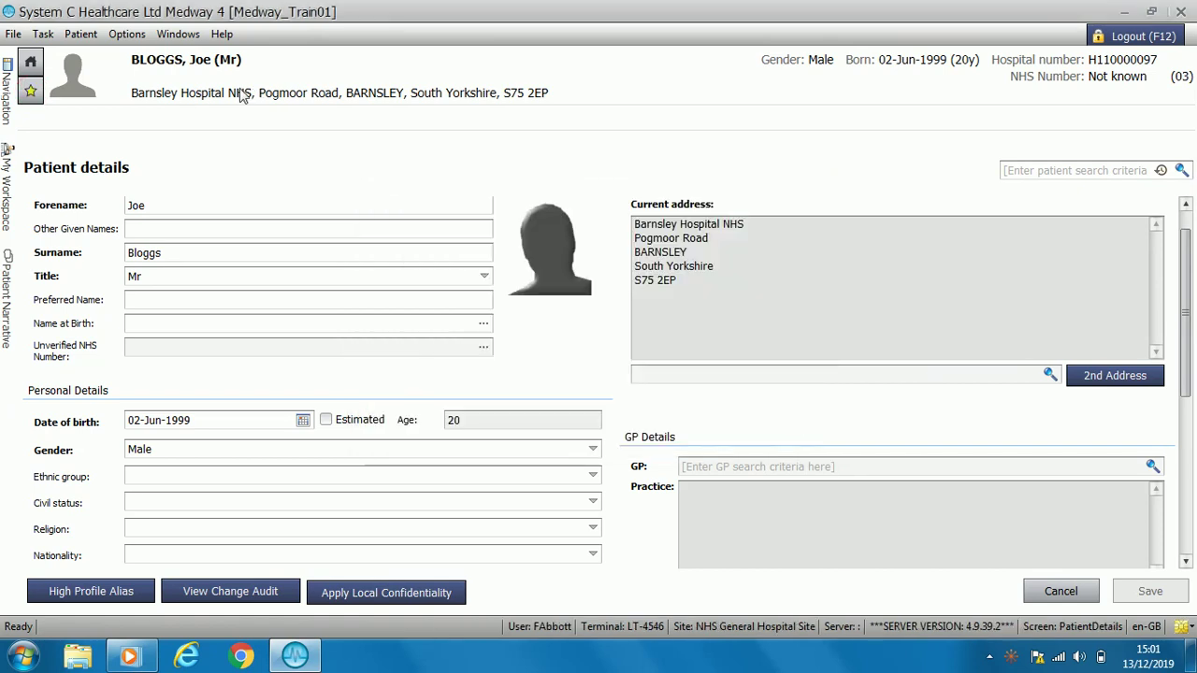
pyautogui.moveTo(5, 171)
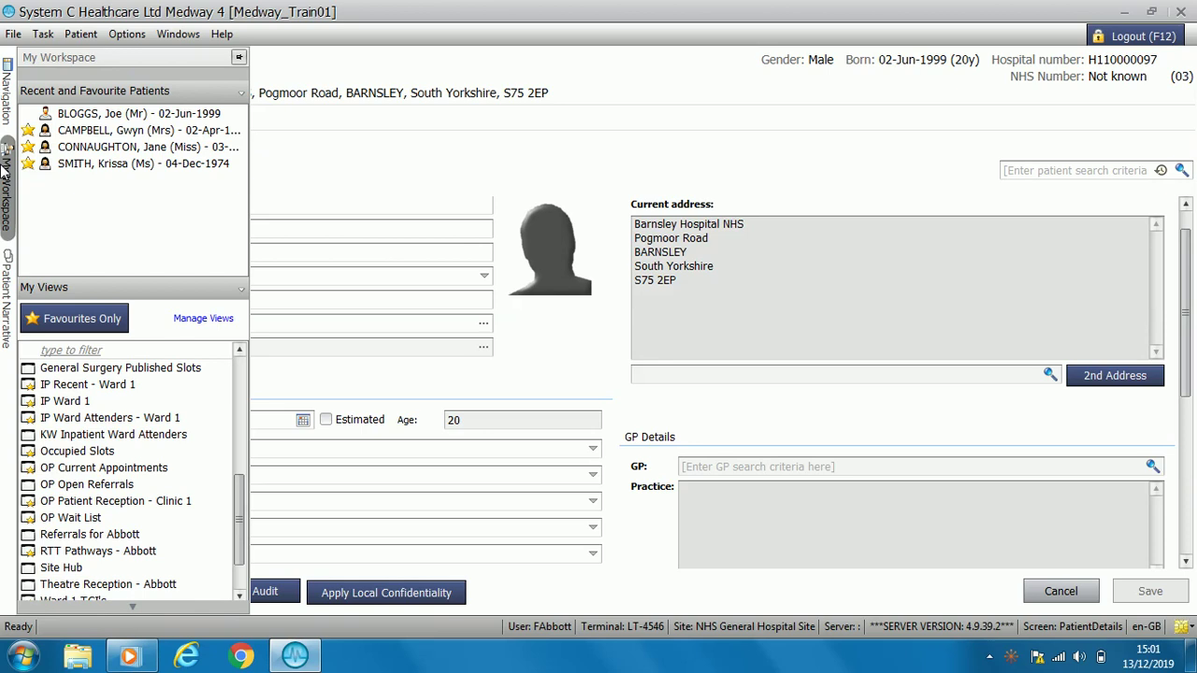
pyautogui.click(365, 139)
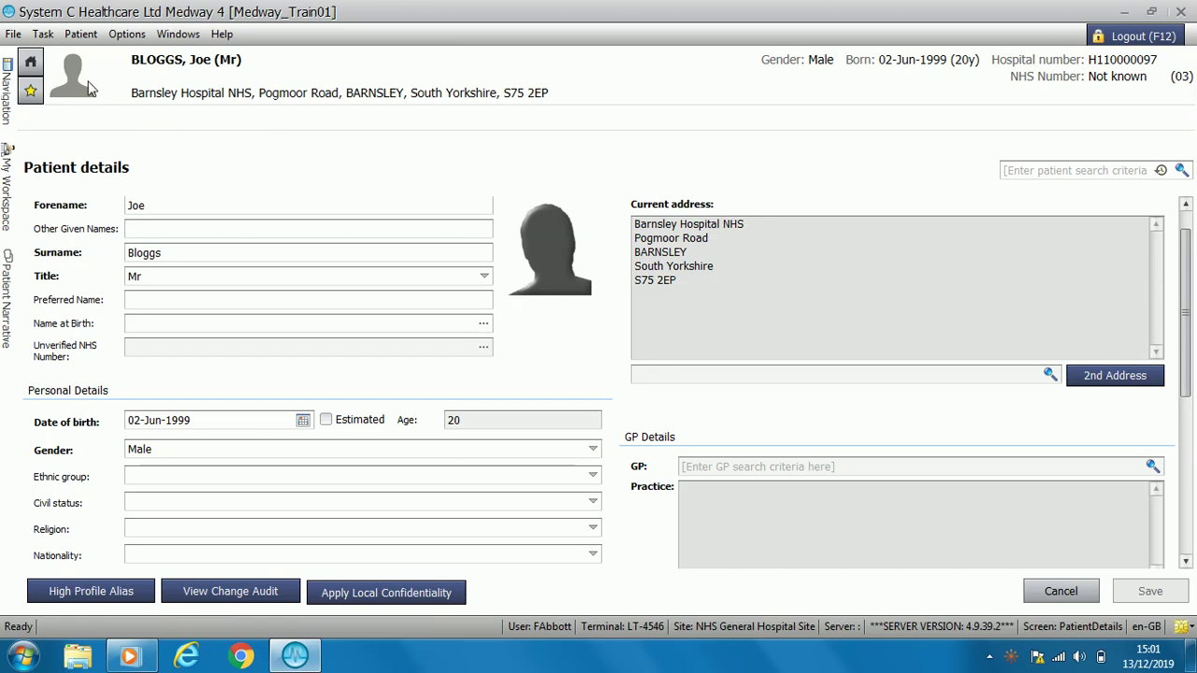
# Step: Open the patient's Alerts page from the Patient Homepage menu
pyautogui.click(33, 64)
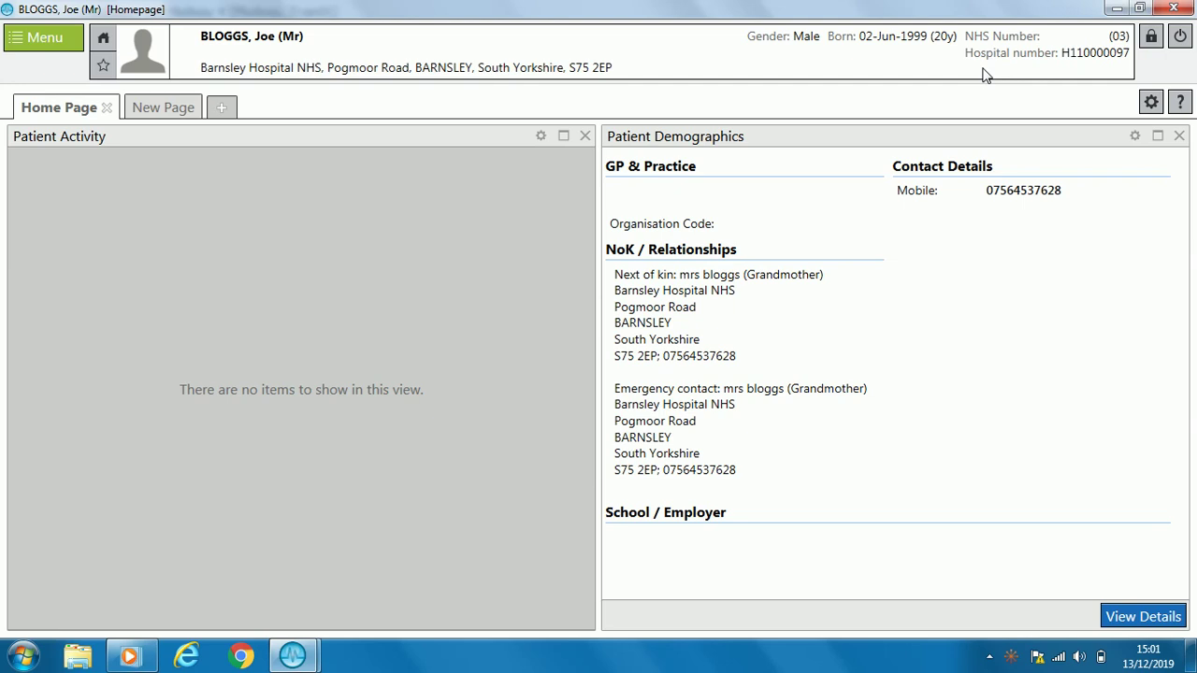
pyautogui.click(63, 44)
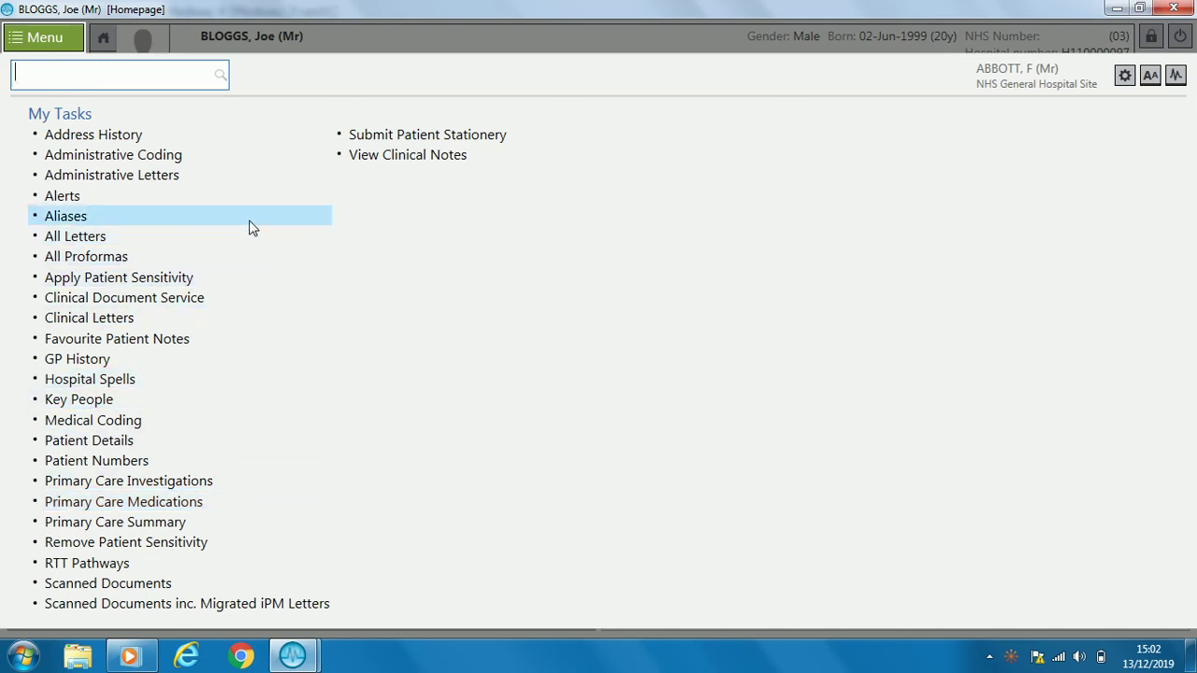
pyautogui.click(65, 196)
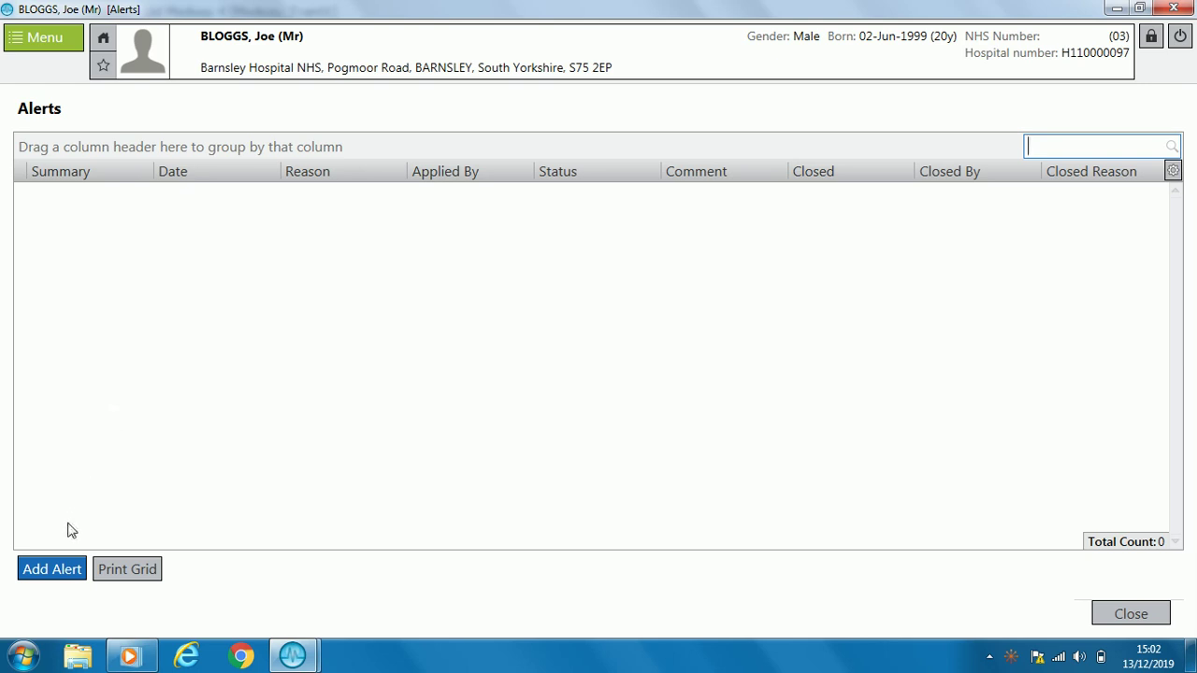
# Step: Start a Clerical Alert of type Regular Attender with Low risk
pyautogui.click(56, 569)
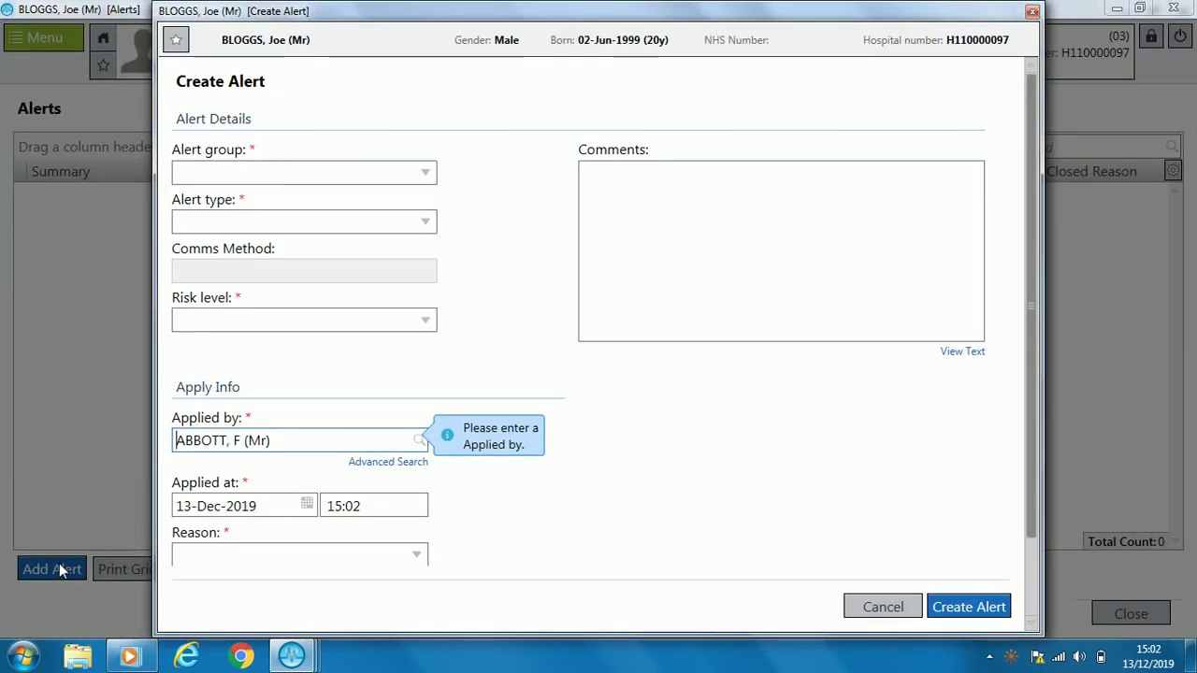
pyautogui.click(428, 177)
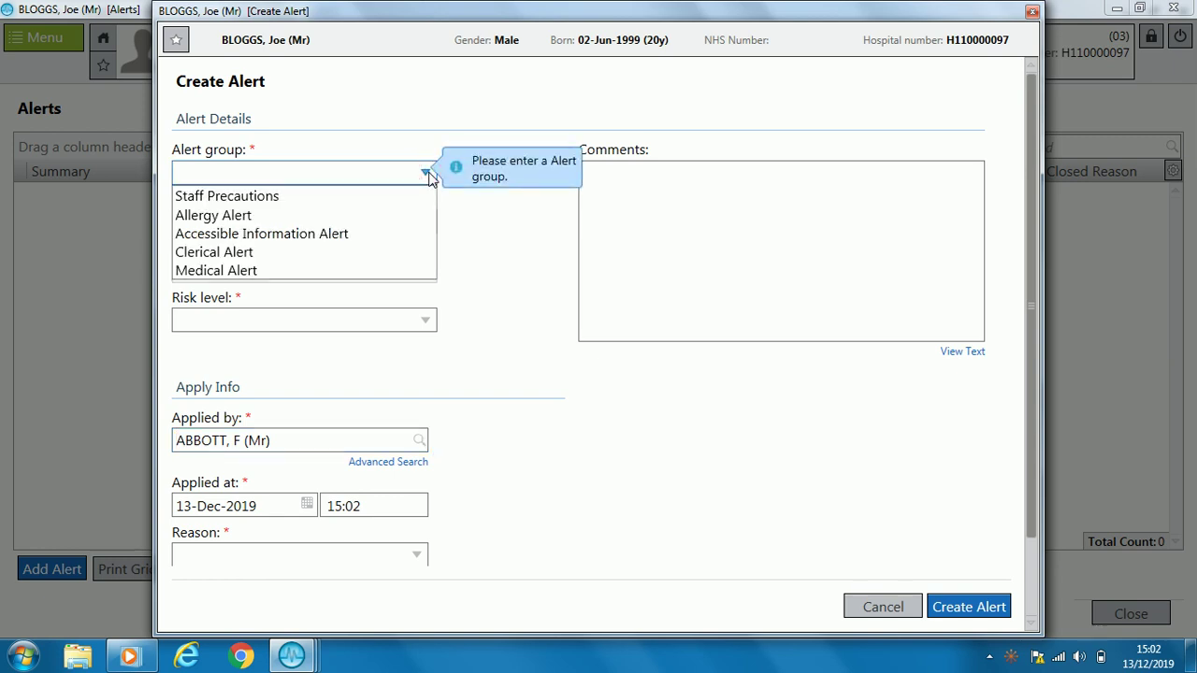
pyautogui.click(290, 252)
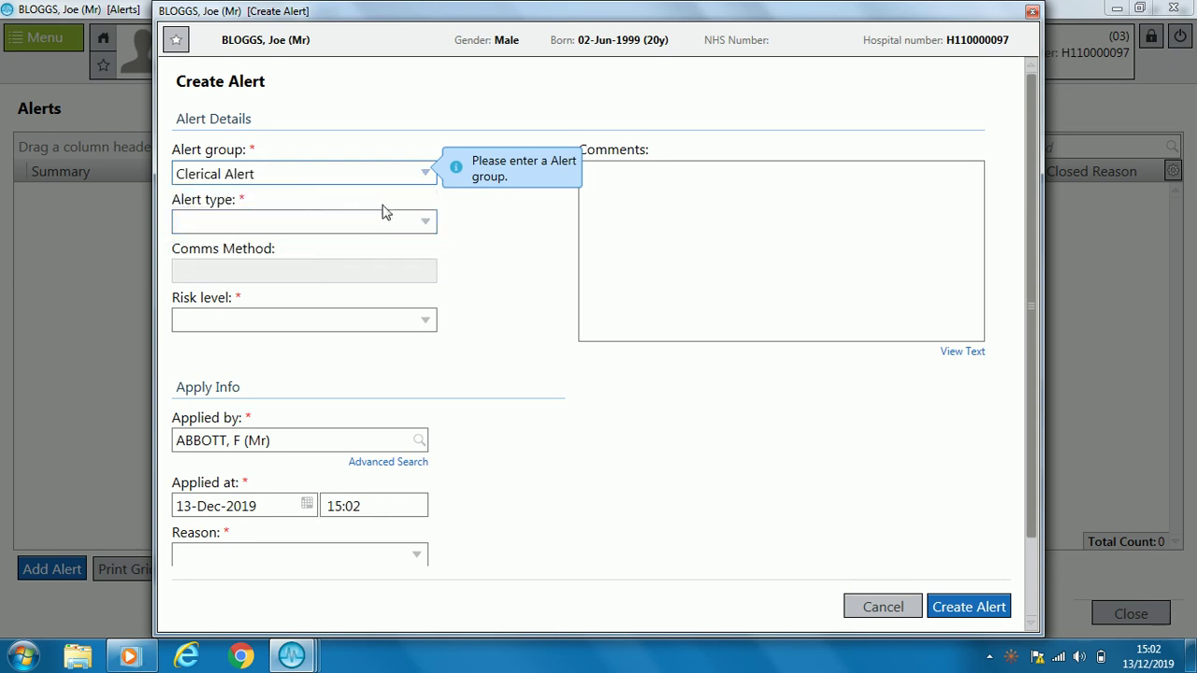
pyautogui.click(425, 223)
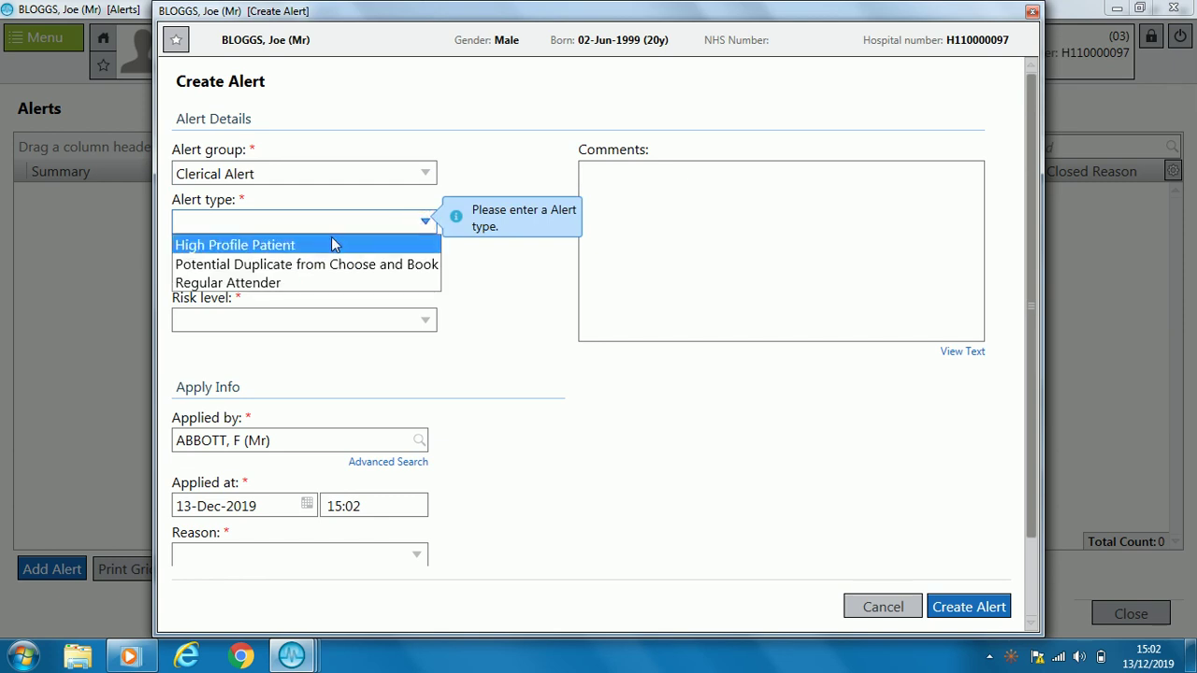
pyautogui.click(289, 280)
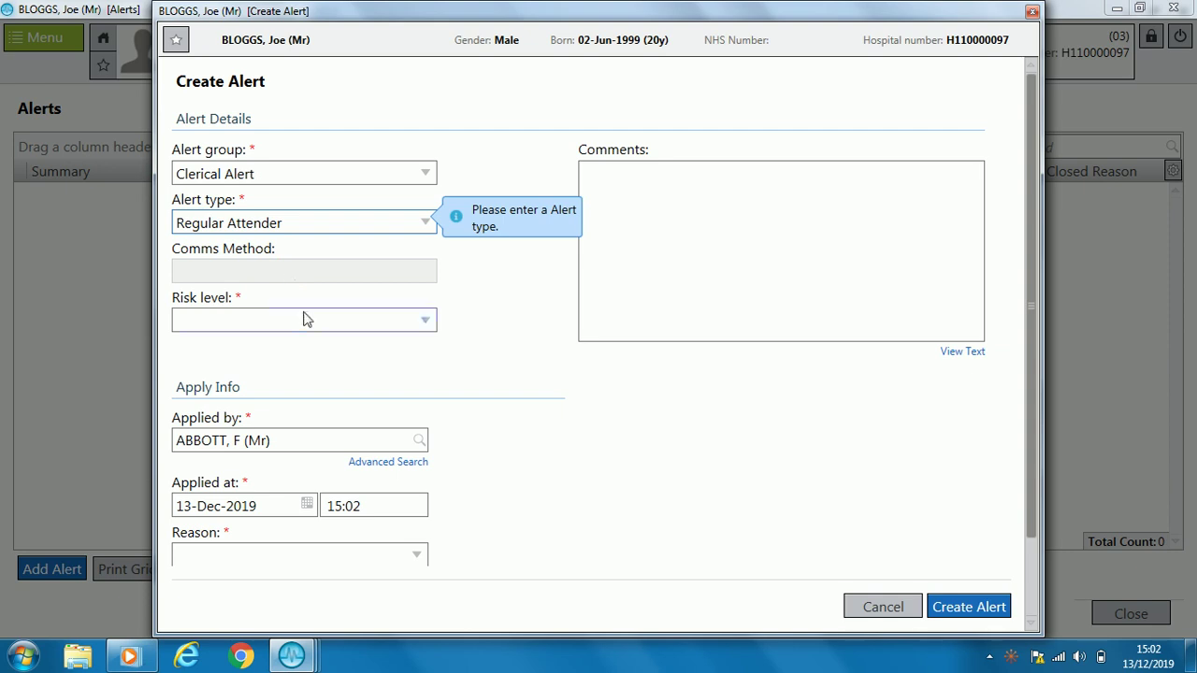
pyautogui.click(303, 319)
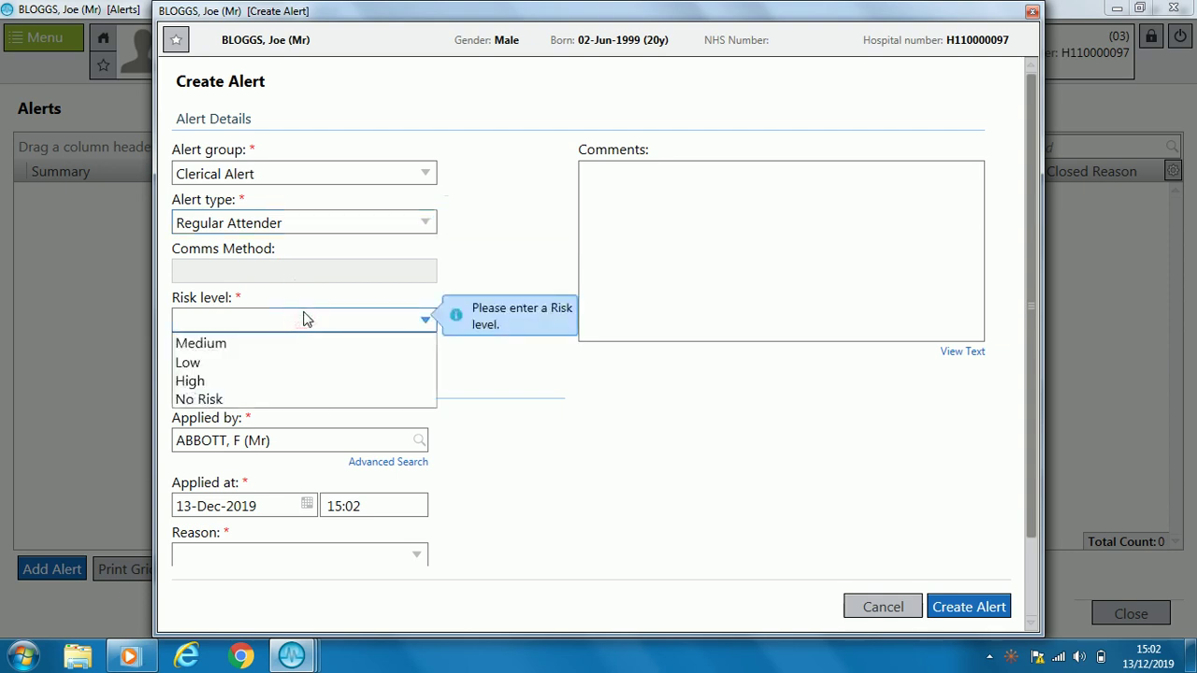
pyautogui.click(245, 364)
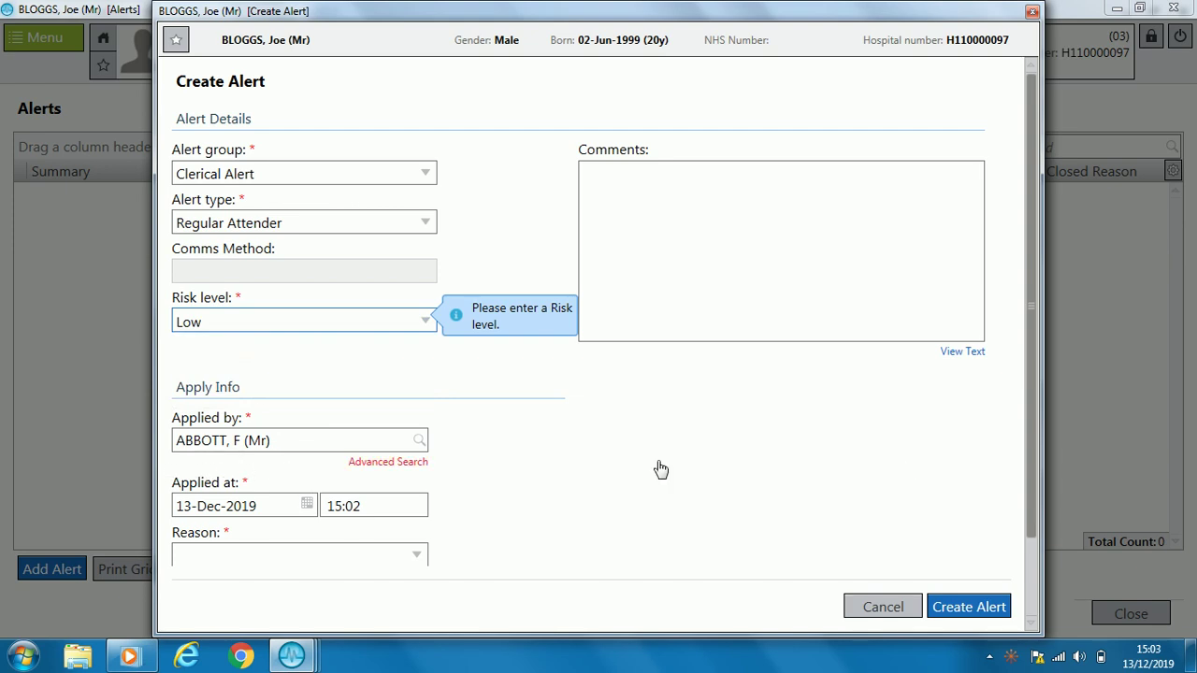
# Step: Set the alert reason to Staff safety and create the alert
pyautogui.moveTo(1028, 406); pyautogui.dragTo(1022, 486)
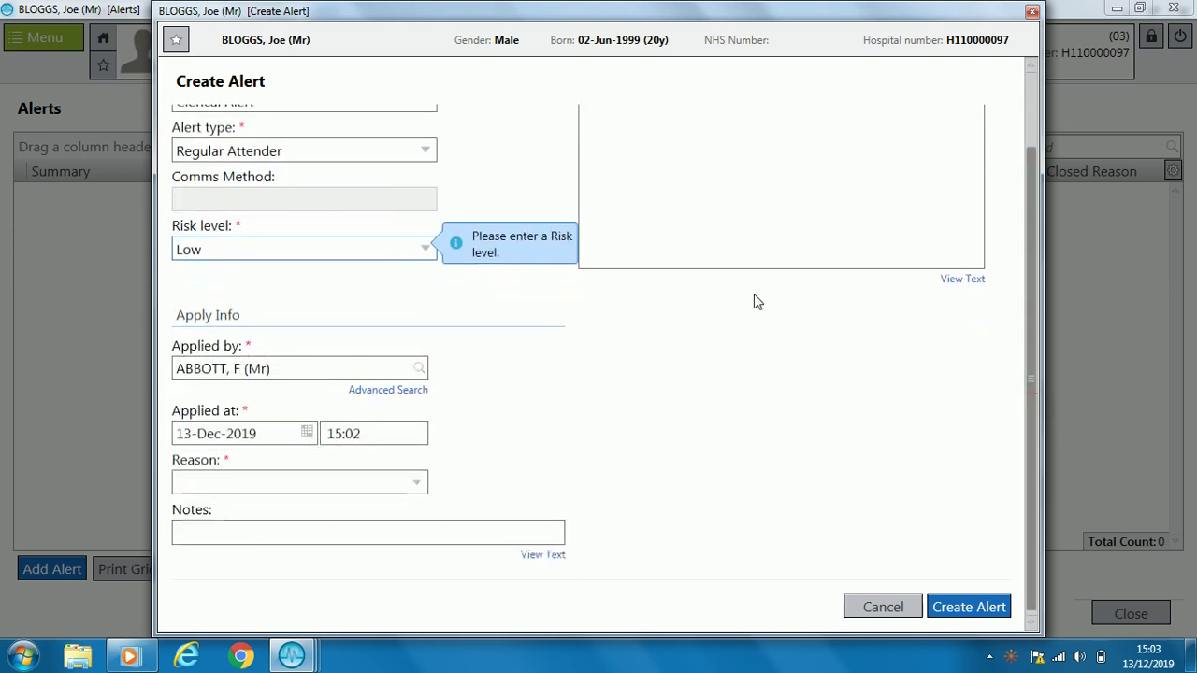
pyautogui.click(420, 484)
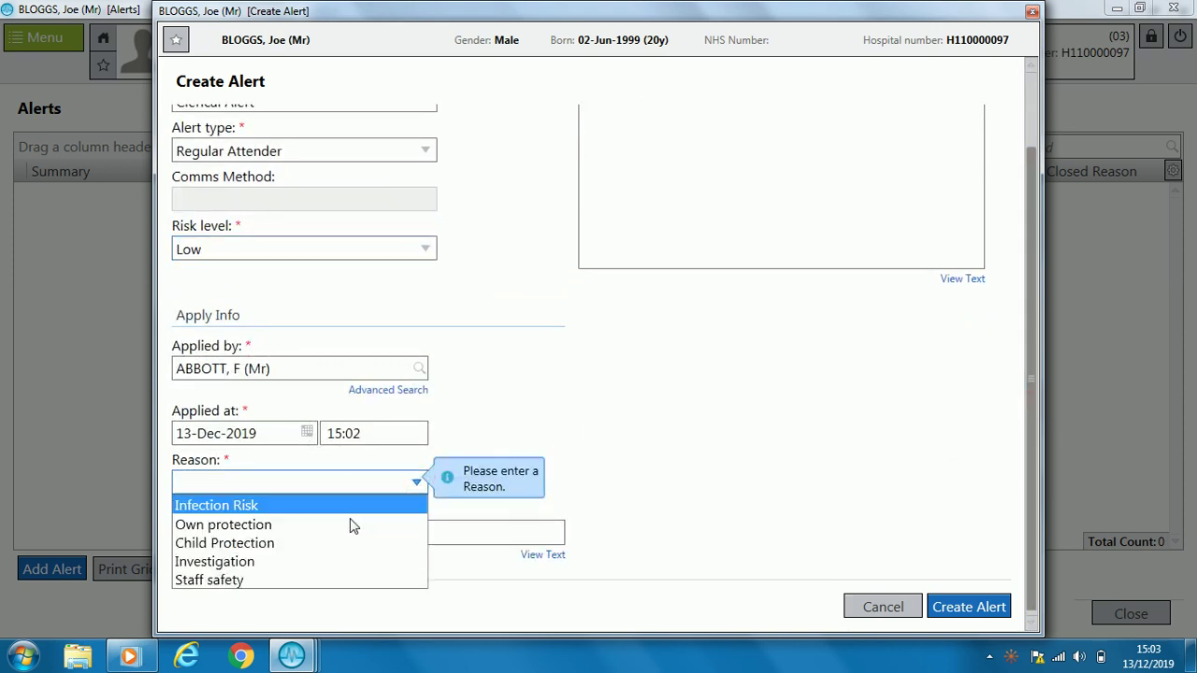
pyautogui.click(279, 576)
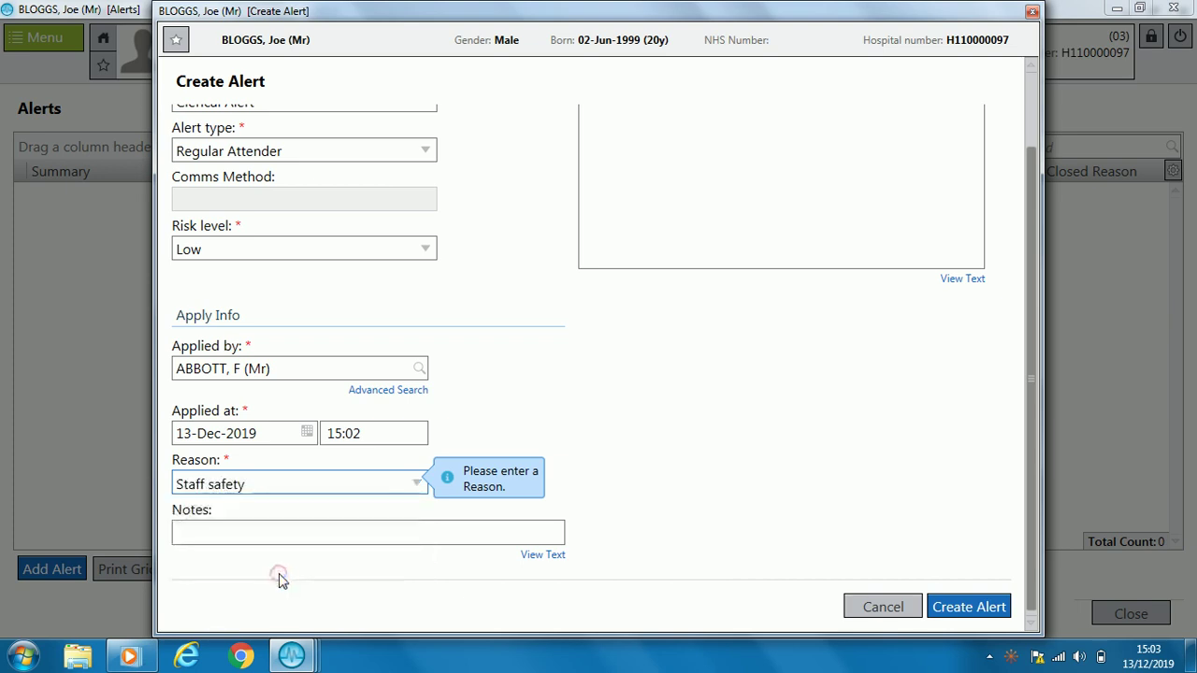
pyautogui.click(293, 532)
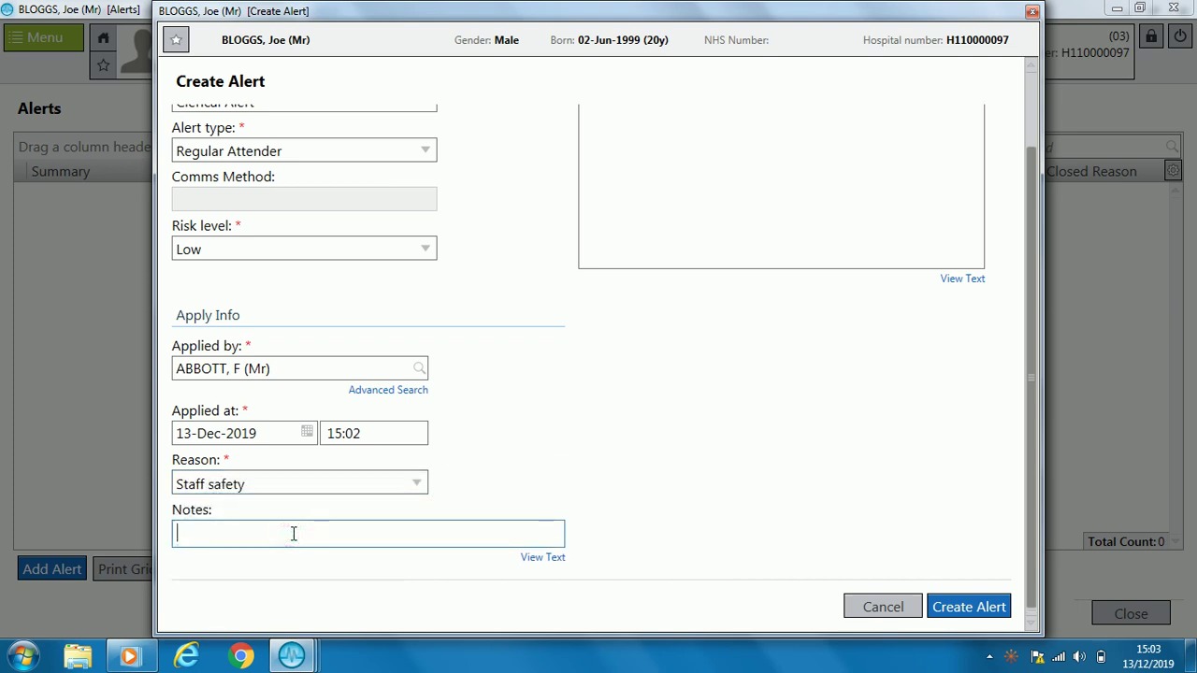
pyautogui.click(970, 608)
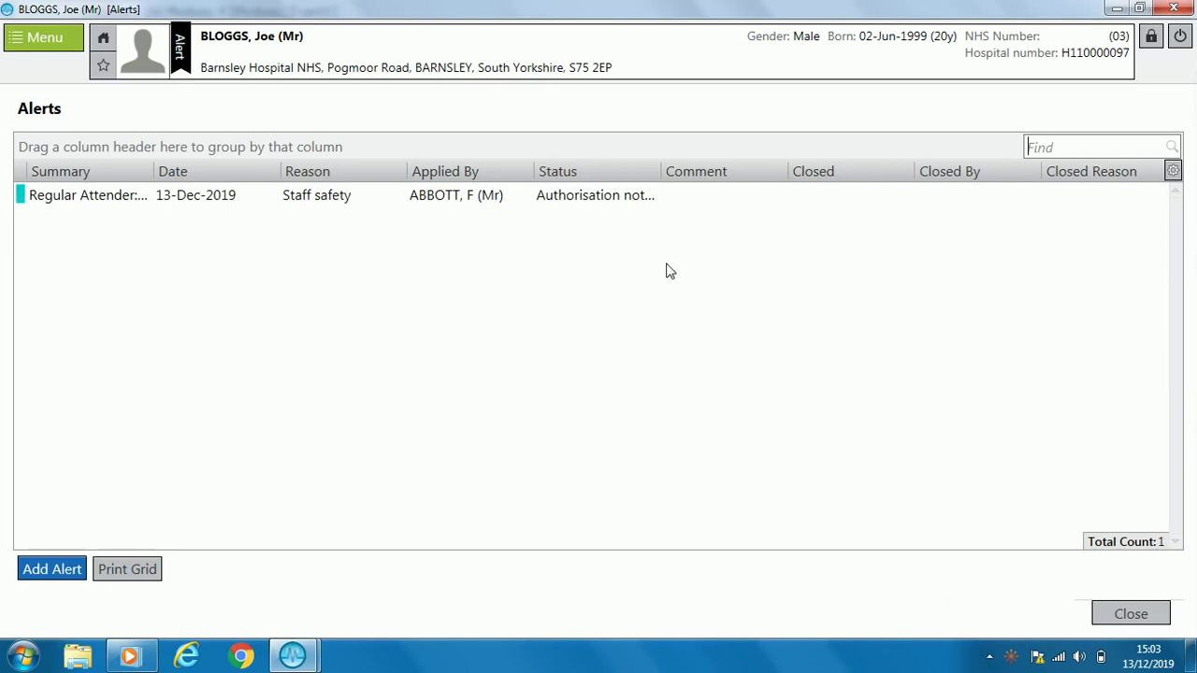
pyautogui.click(408, 204)
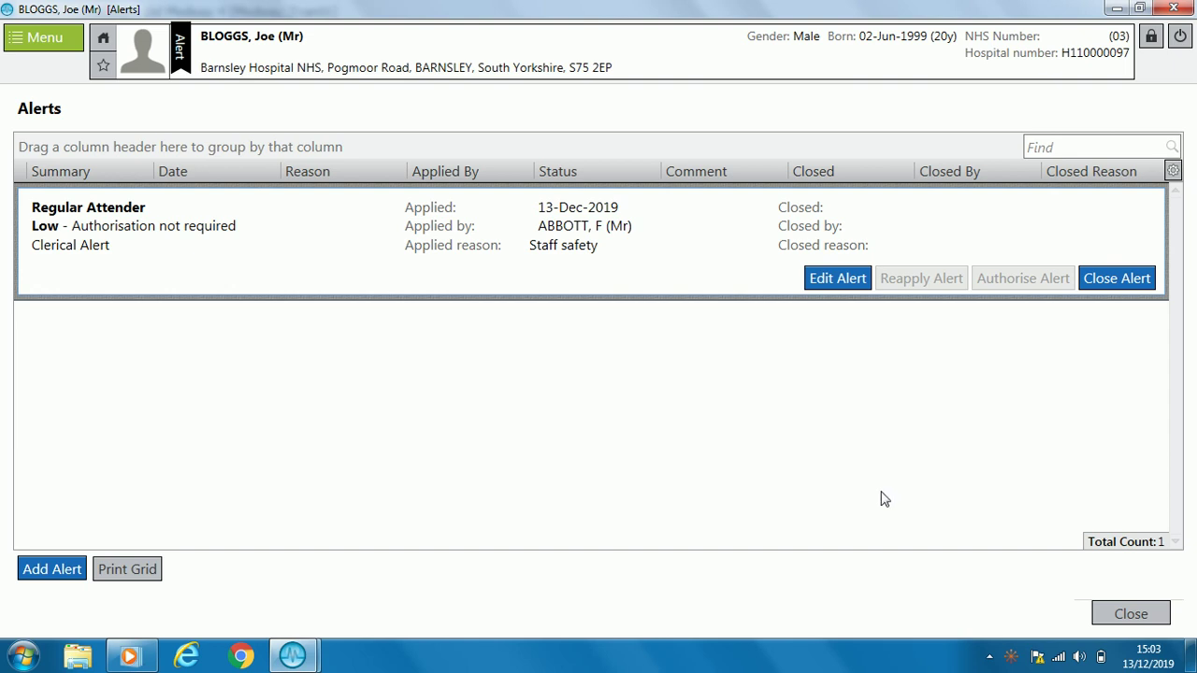
pyautogui.click(838, 281)
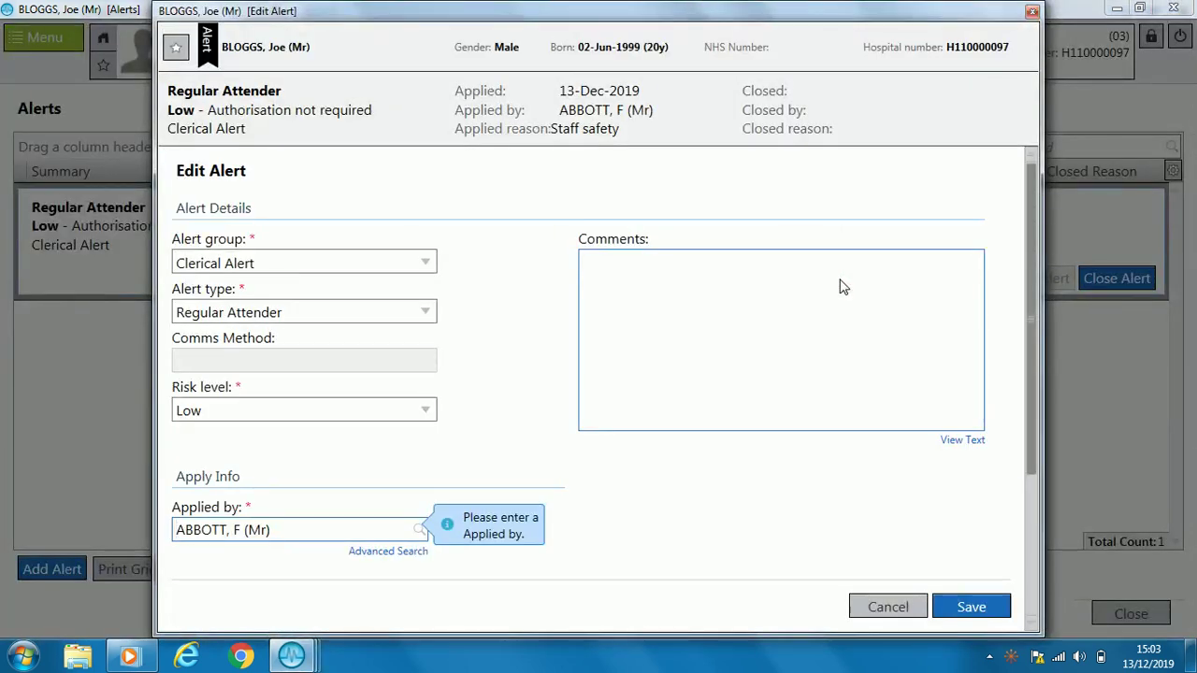
pyautogui.click(963, 610)
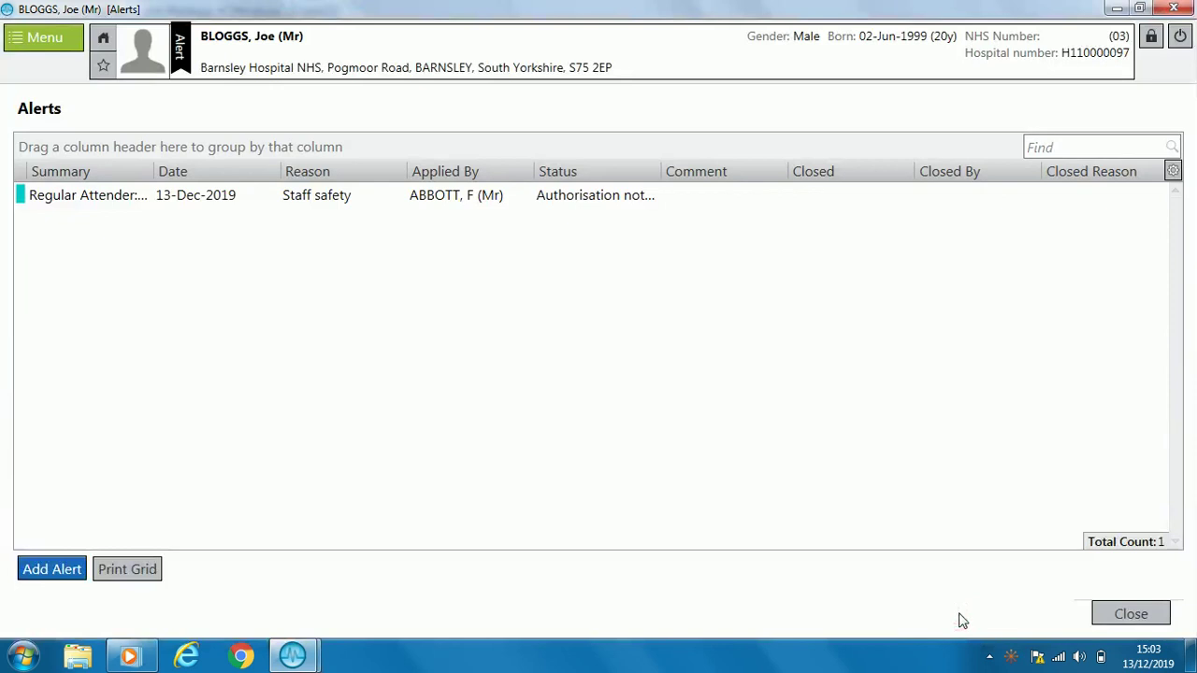
pyautogui.click(458, 206)
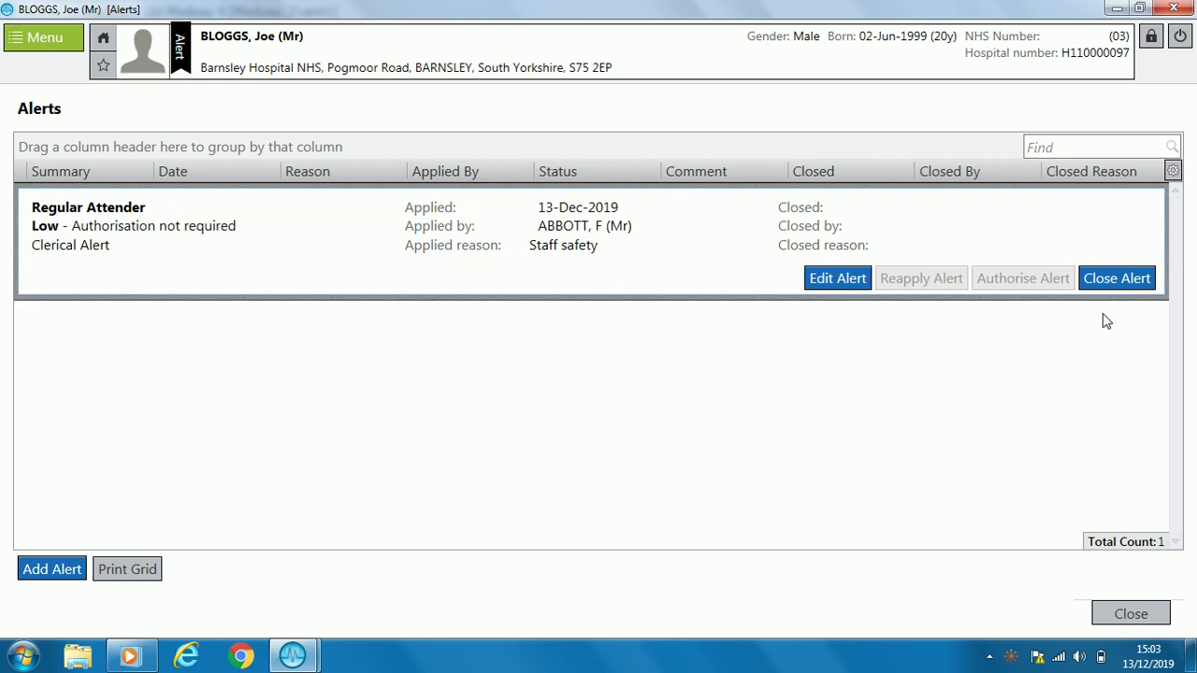
pyautogui.click(1119, 278)
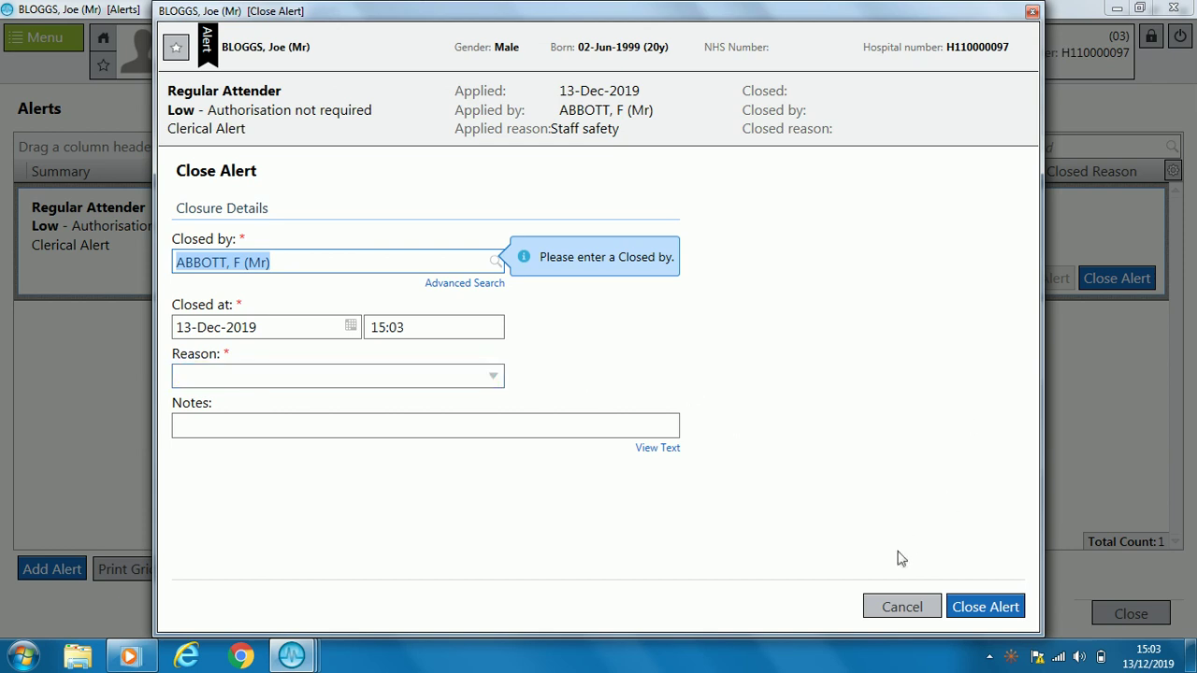
pyautogui.click(893, 608)
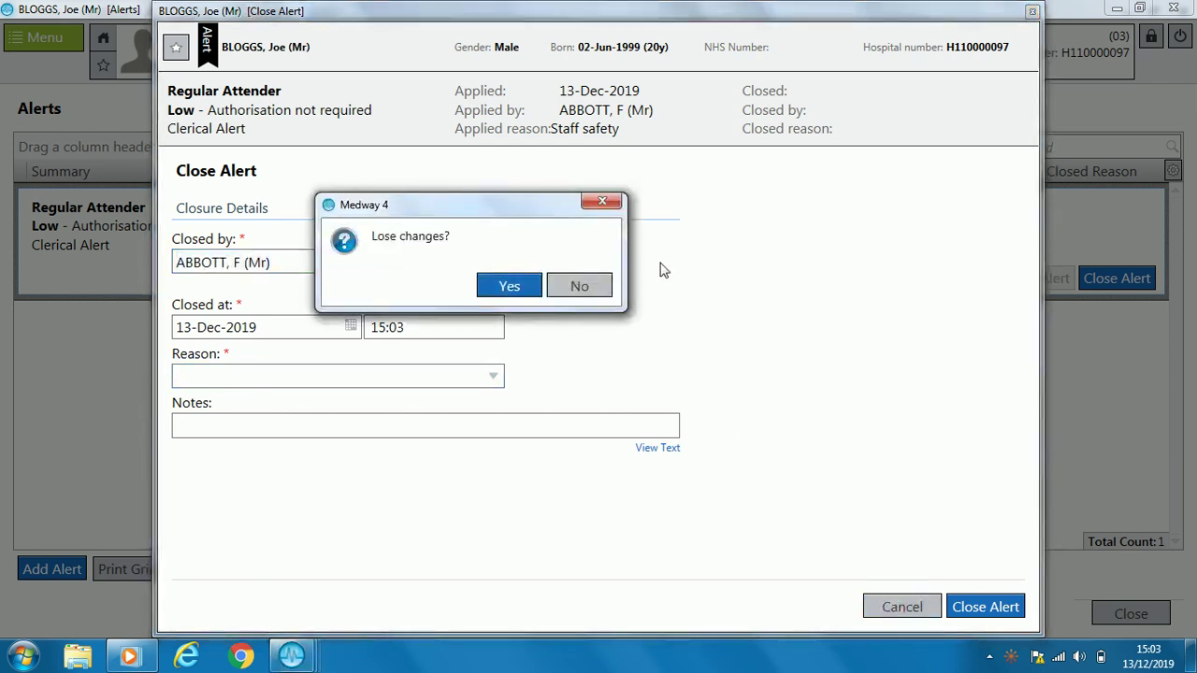
pyautogui.click(508, 289)
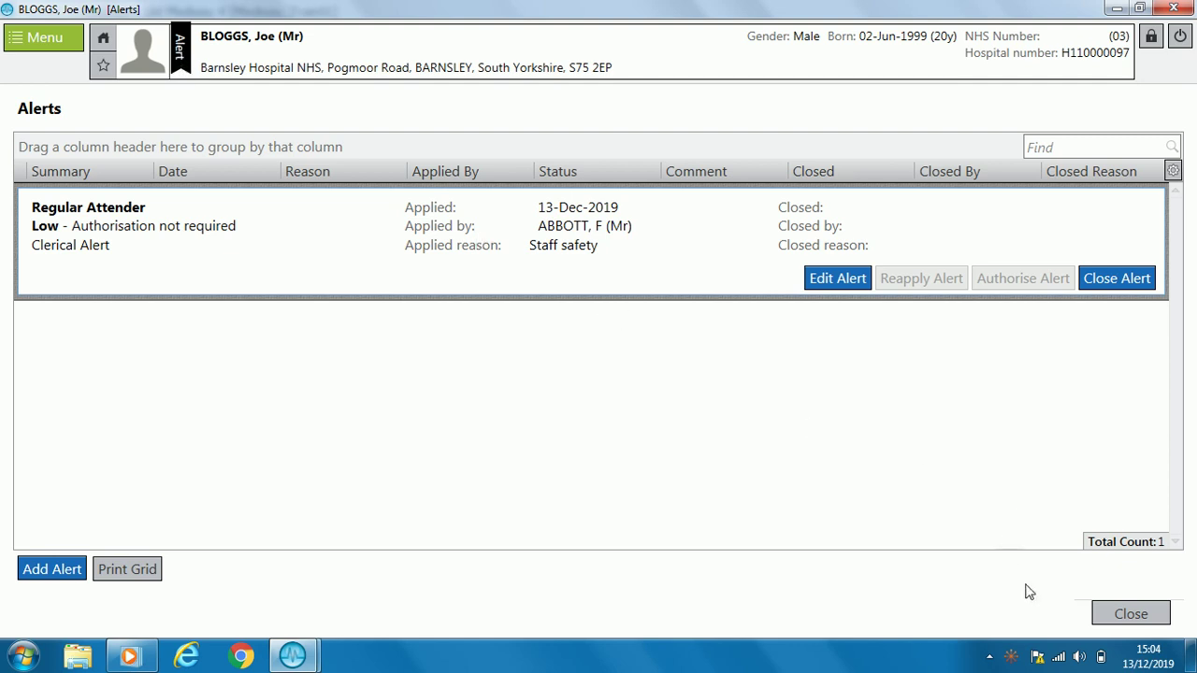
# Step: Leave the patient's Alerts page and open Submit Patient Stationery, showing the A4 Patient Labels and Patient Front Sheet templates
pyautogui.click(1107, 619)
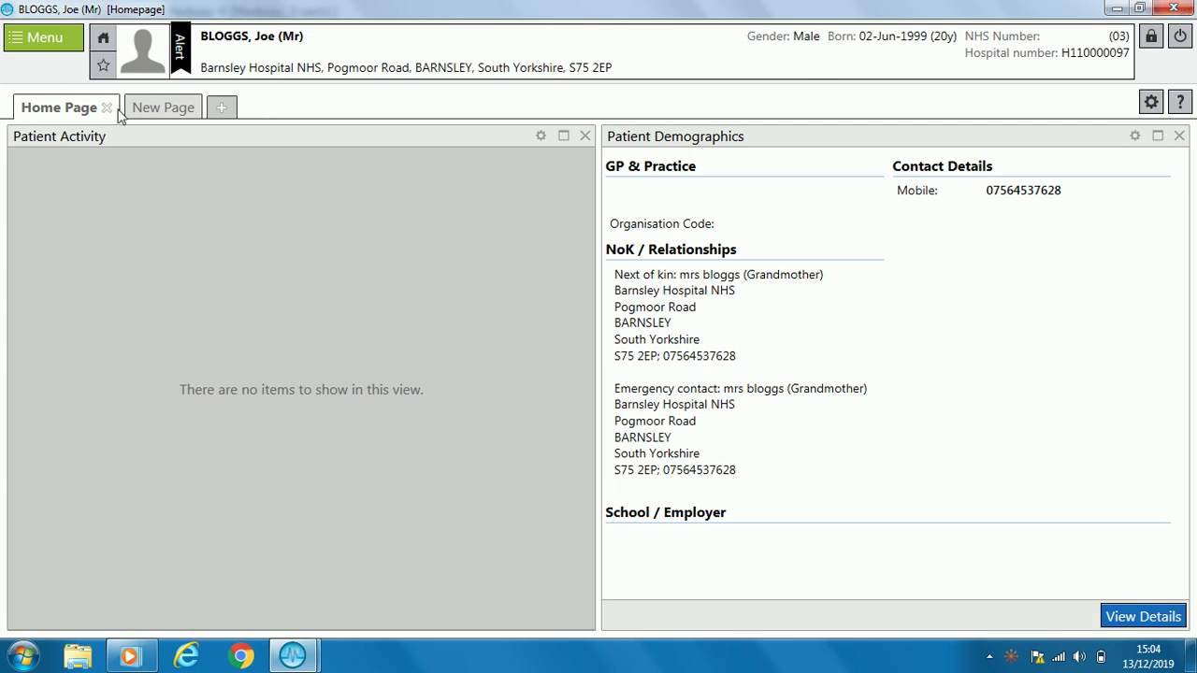
pyautogui.click(49, 44)
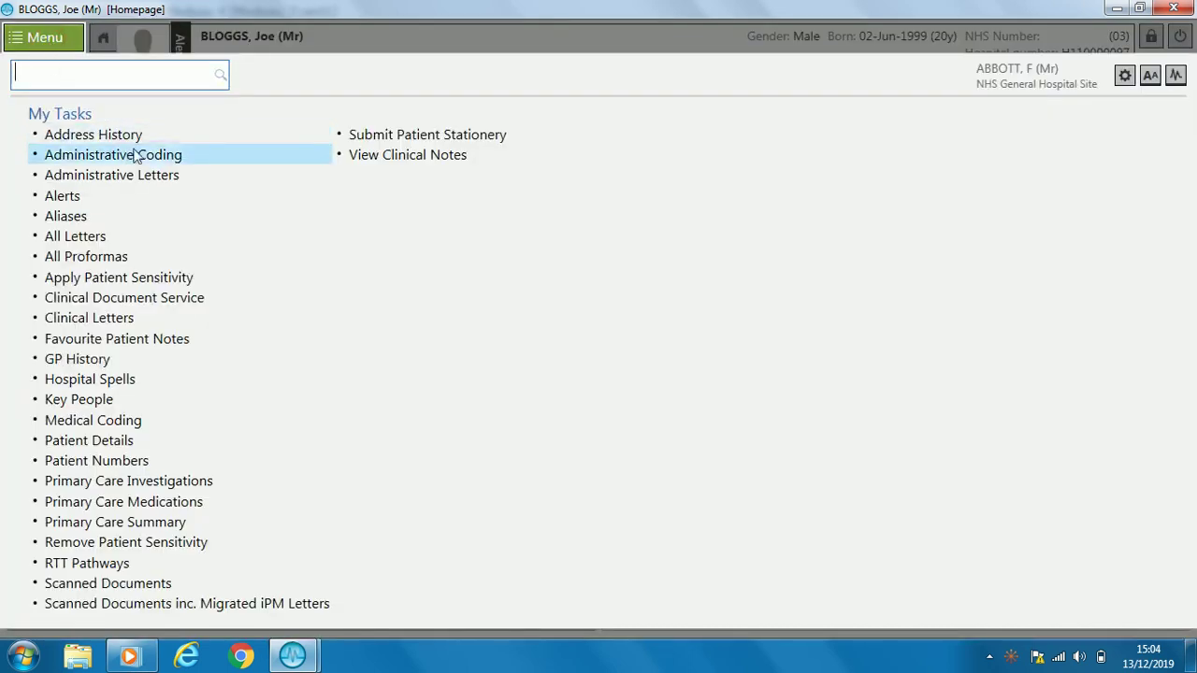
pyautogui.click(371, 140)
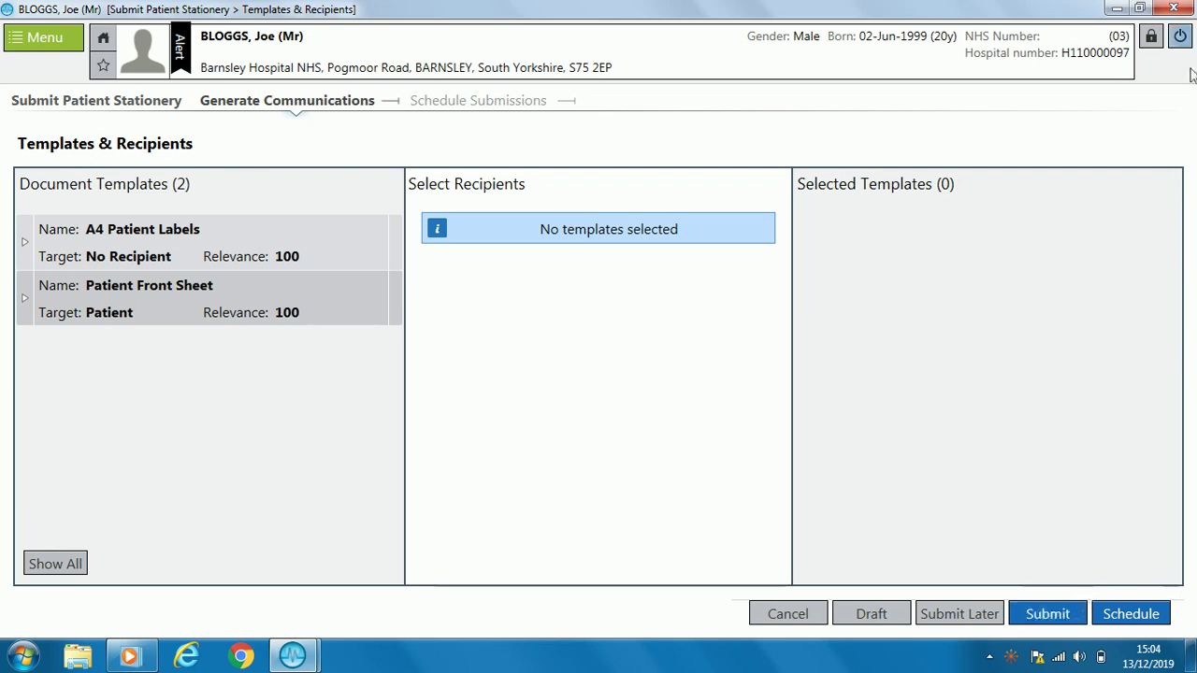
# Step: Exit stationery, review and dismiss the active alerts summary, then cancel out of Patient details
pyautogui.click(1180, 14)
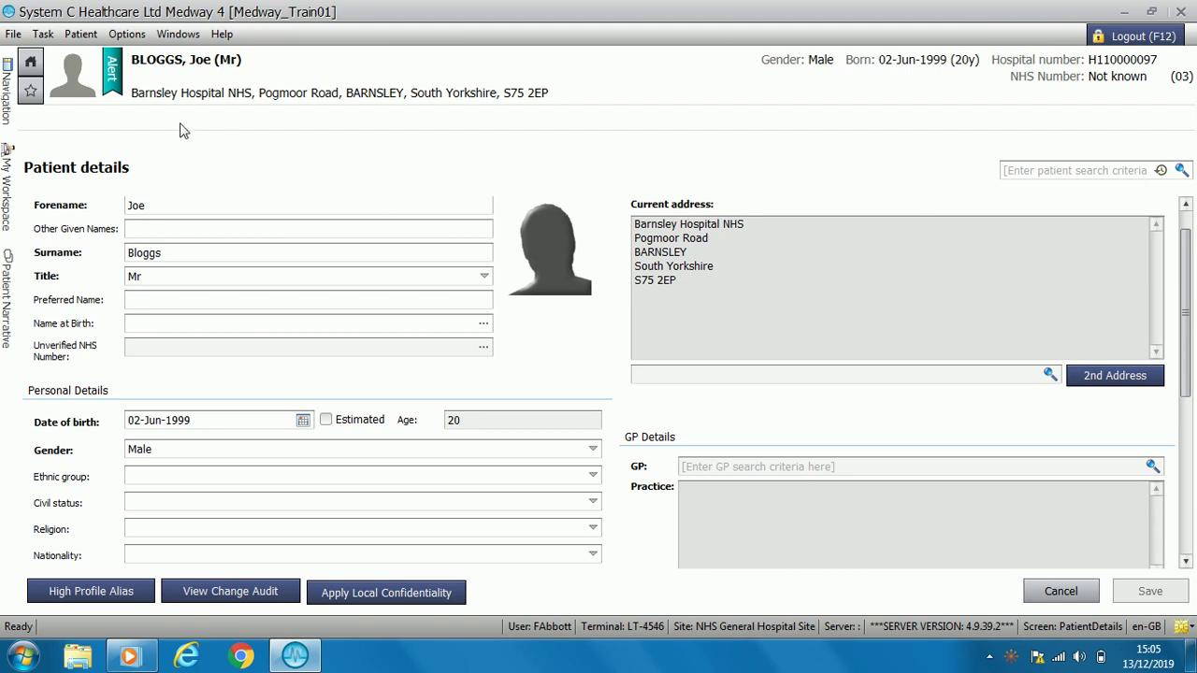
pyautogui.click(112, 82)
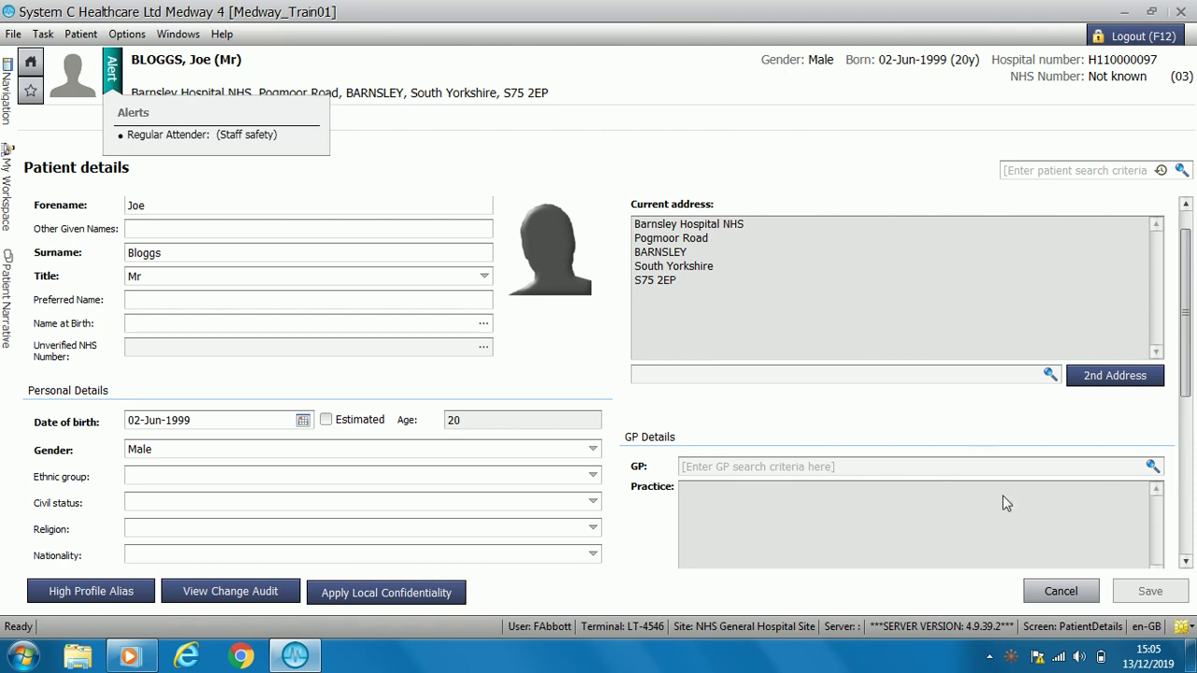
pyautogui.click(1042, 593)
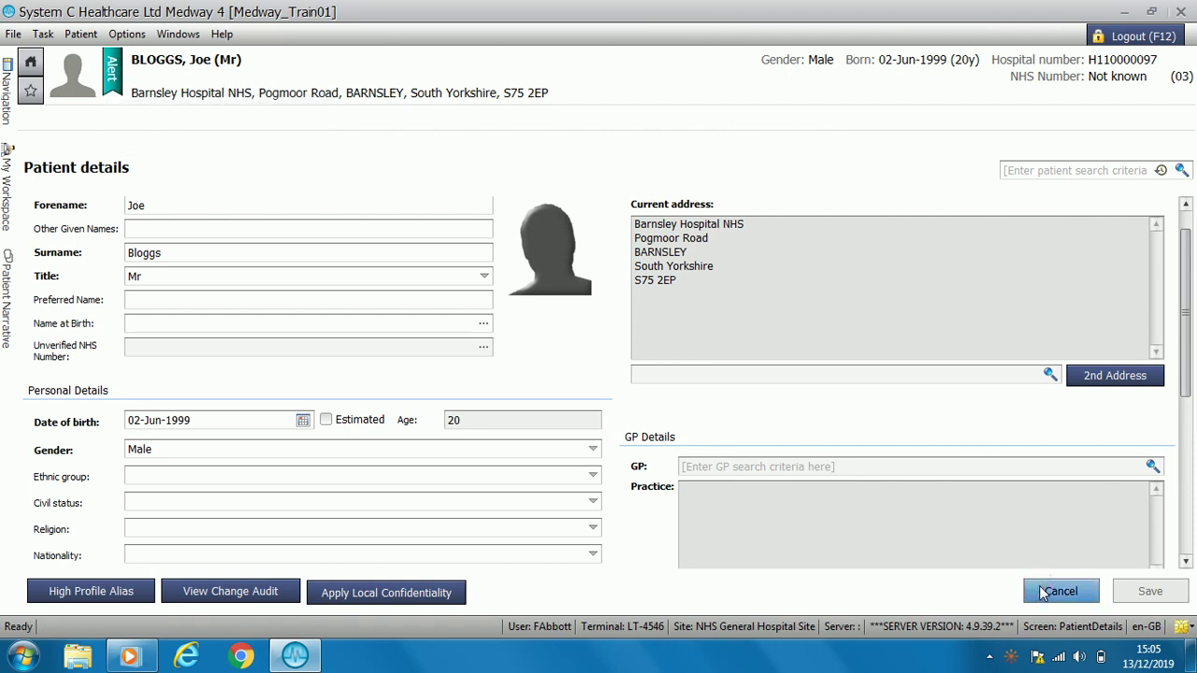
pyautogui.click(1065, 598)
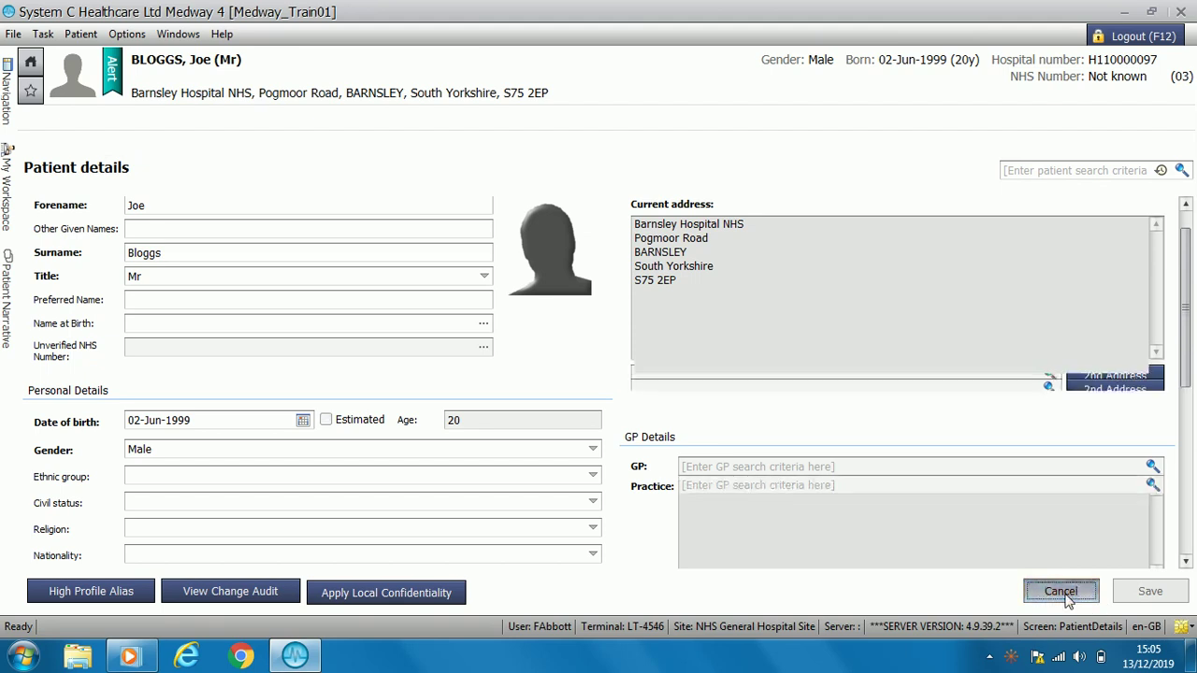
# Step: Reload the recent patient from search history, acknowledge the Regular Attender alert, and save, dismissing the inactive GP practice warning
pyautogui.click(1160, 170)
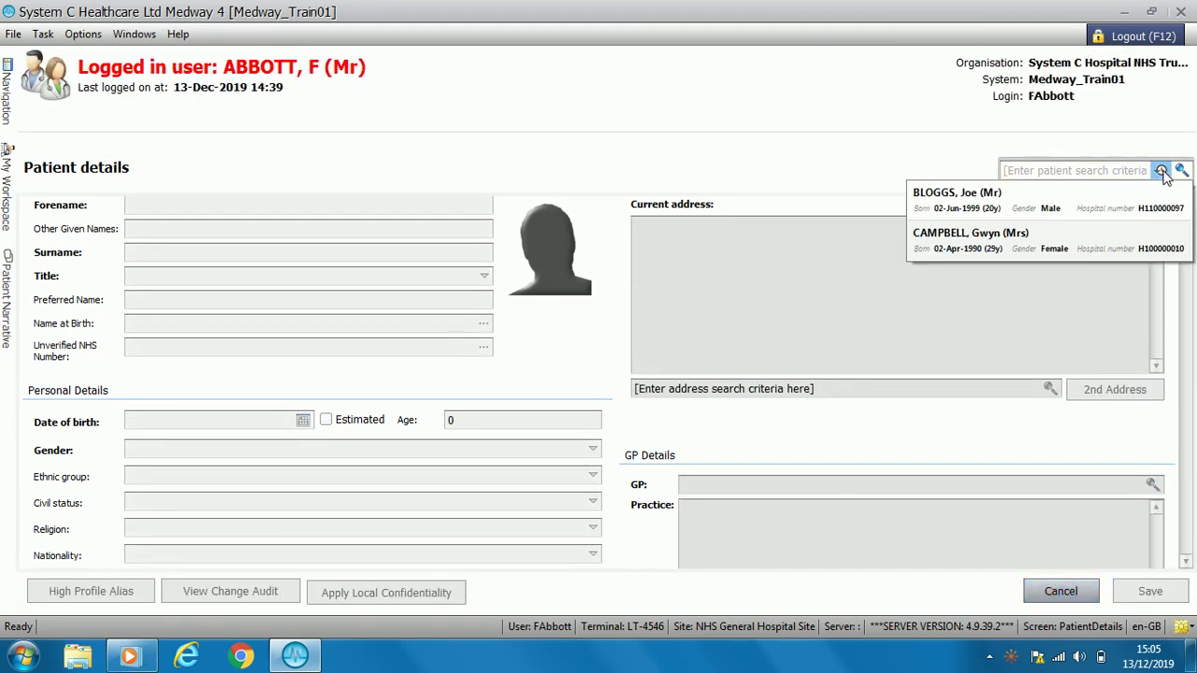
pyautogui.click(1088, 203)
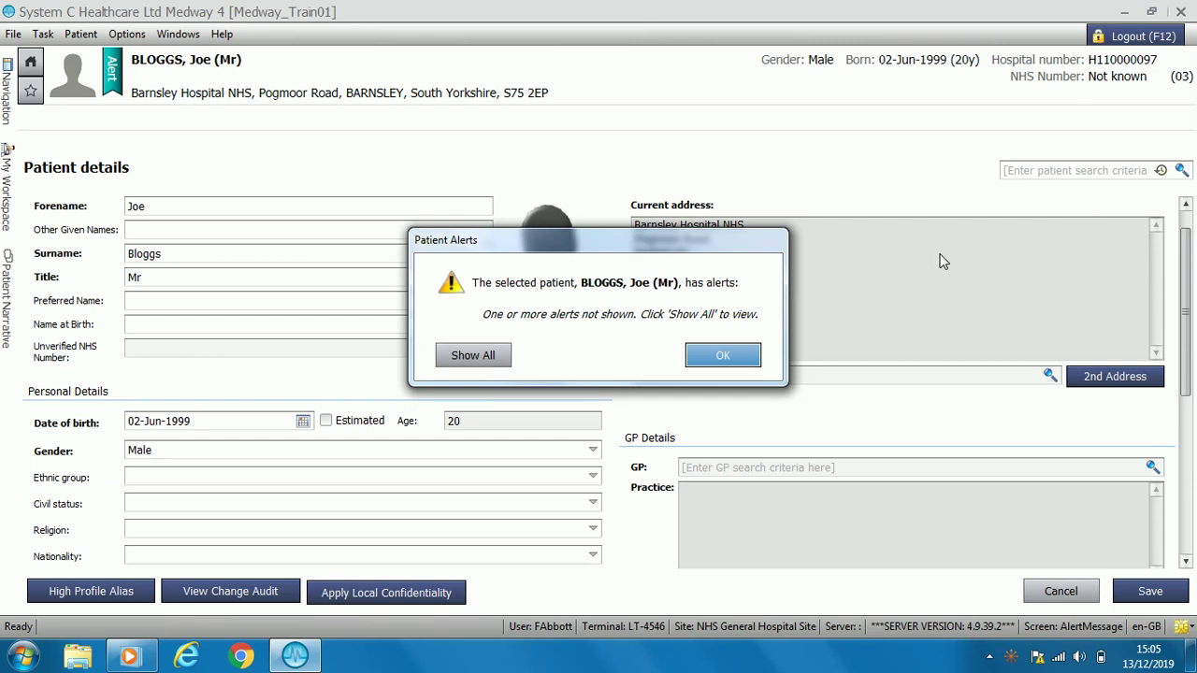
pyautogui.click(494, 357)
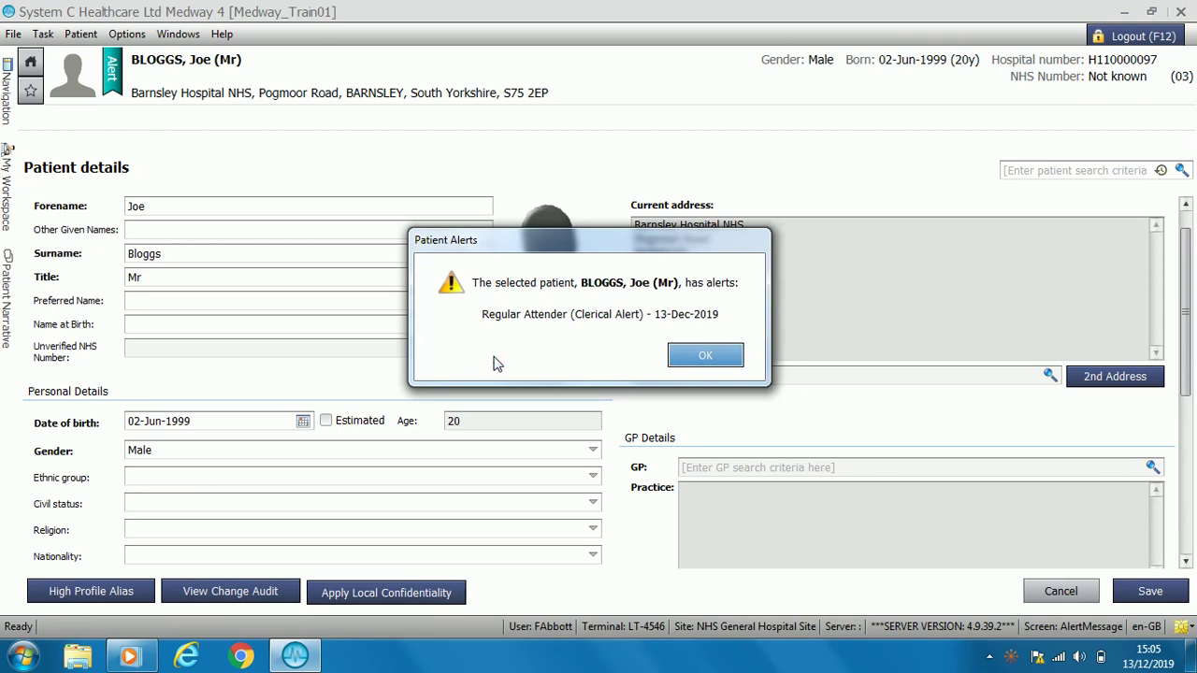
pyautogui.click(699, 357)
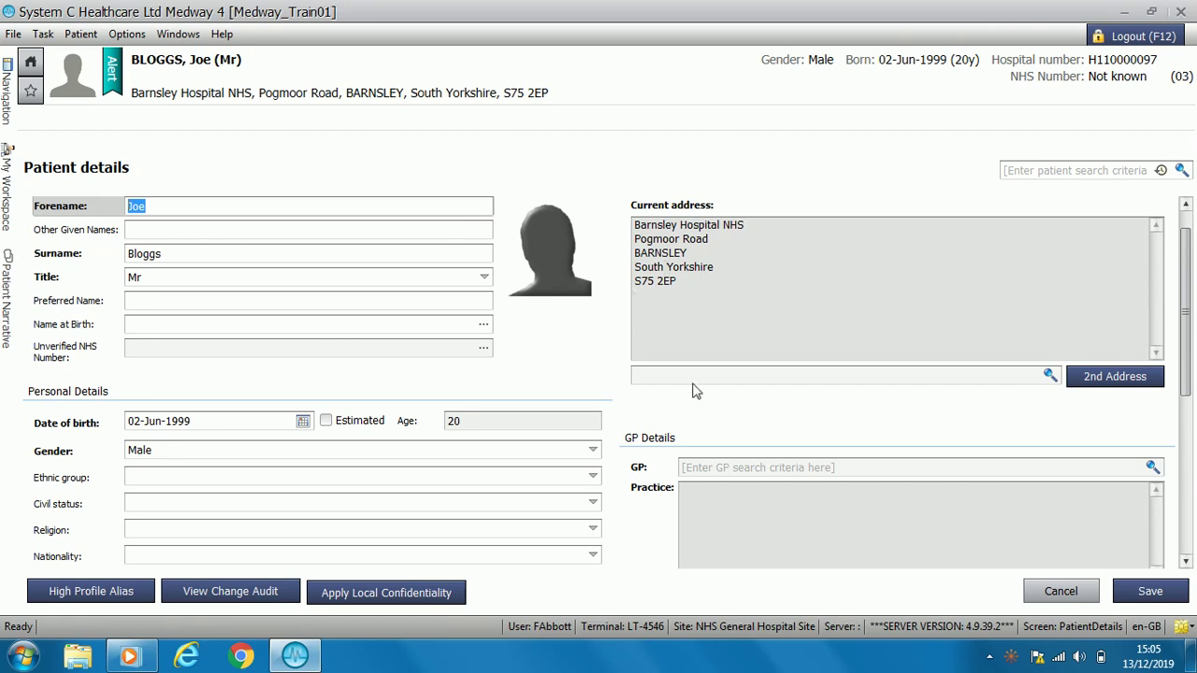
pyautogui.click(1128, 591)
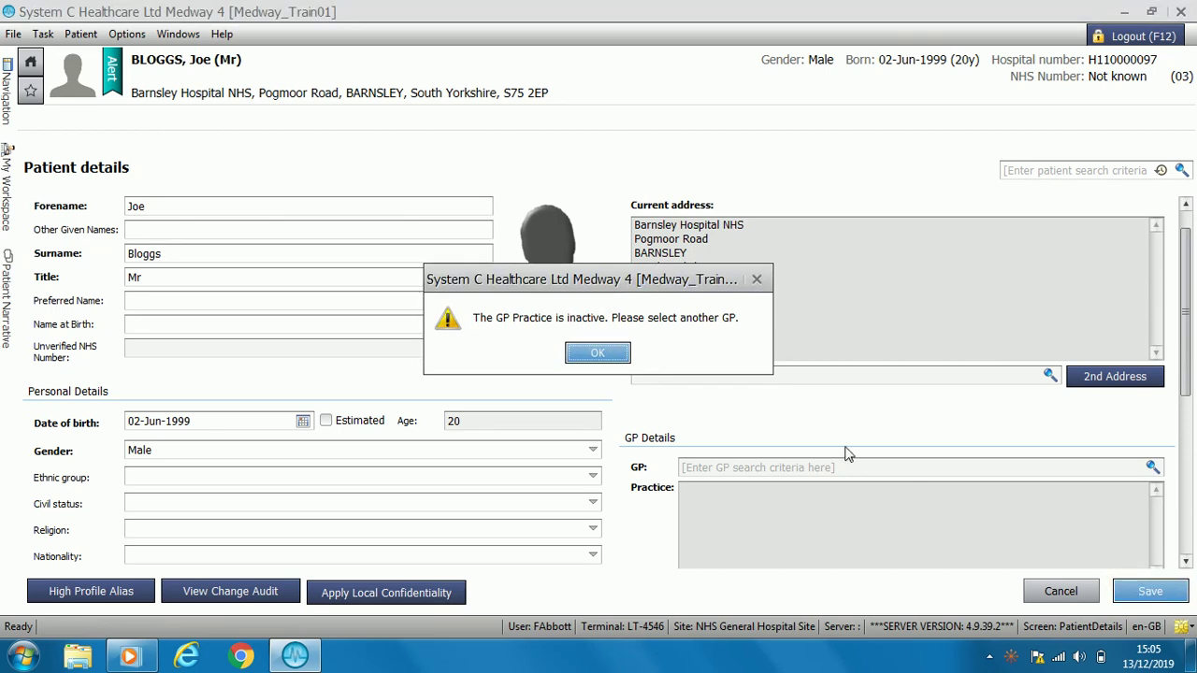
pyautogui.click(598, 353)
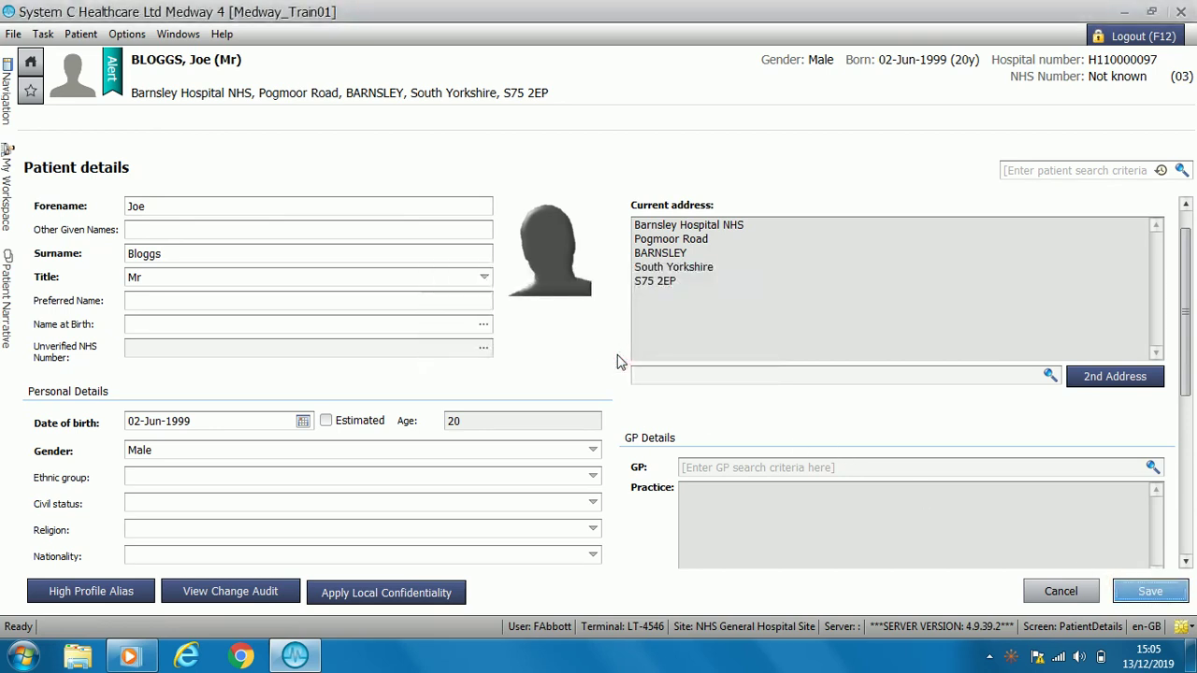